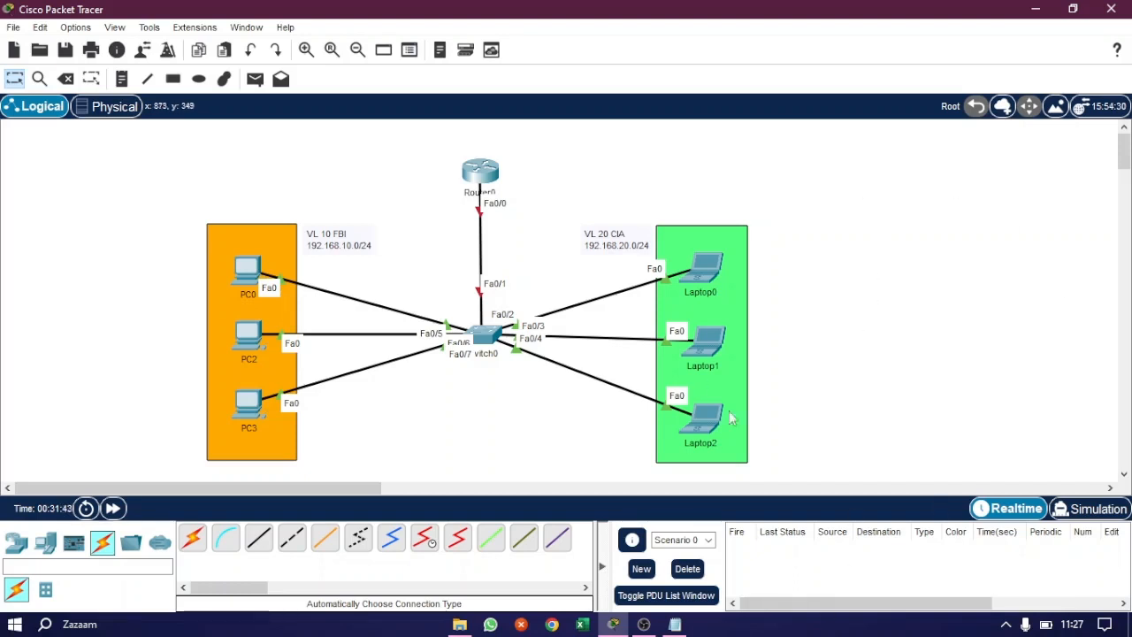
# - Switch to the Notepad file VL.INT VL. INT VL R. DHCP.txt, arrange its window beside the topology, and examine the VLAN definition
pyautogui.click(675, 625)
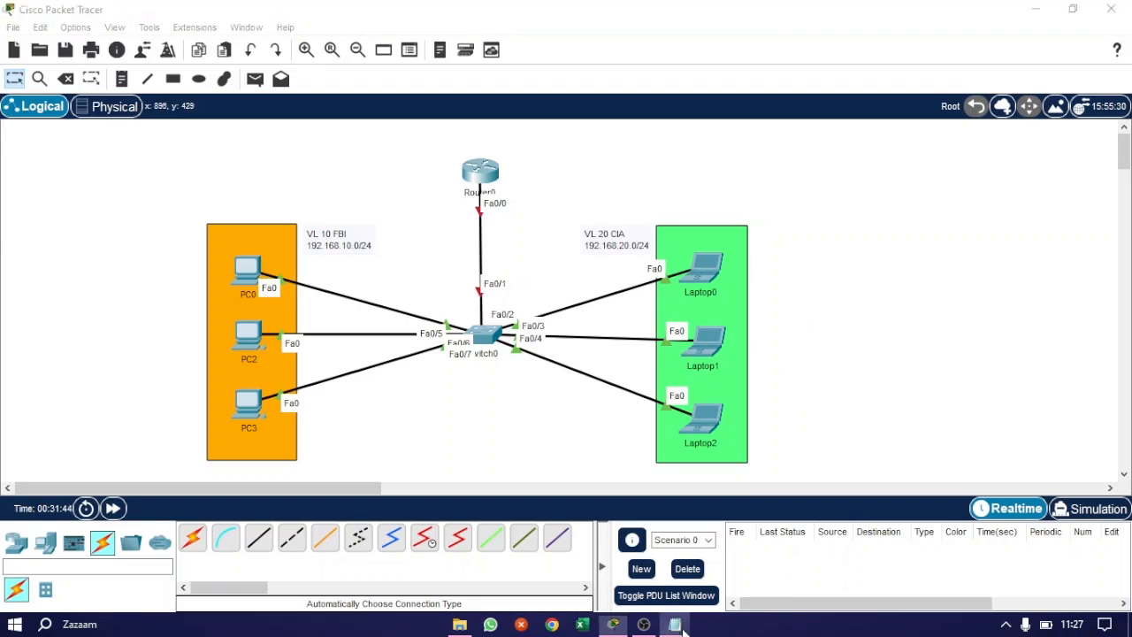
pyautogui.moveTo(194, 30); pyautogui.dragTo(802, 74)
pyautogui.scroll(4, 707, 177)
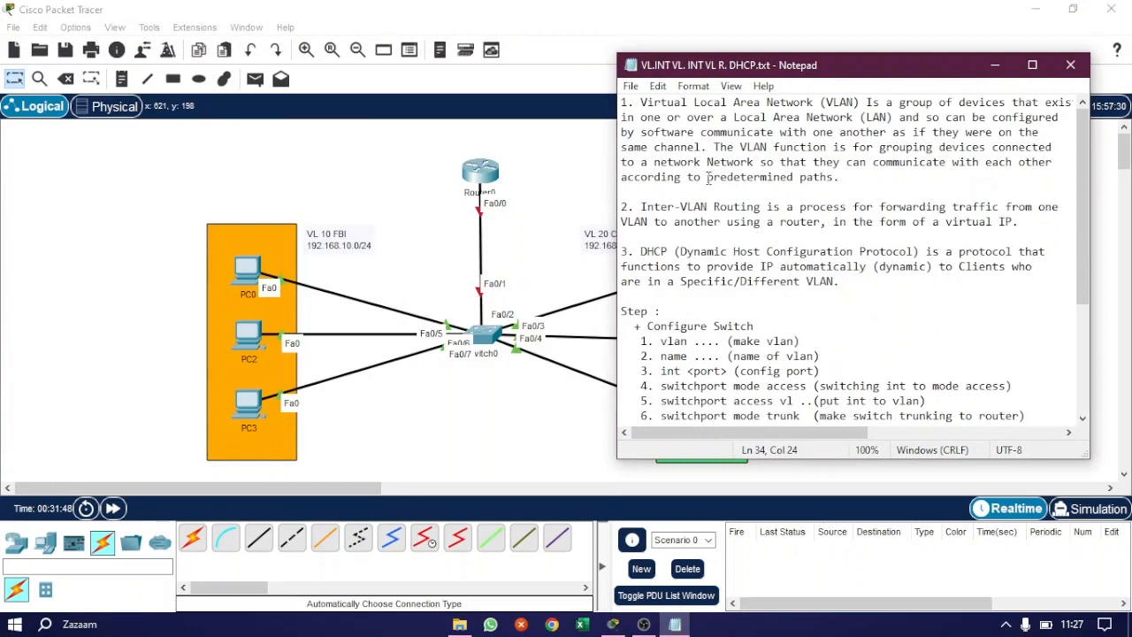
pyautogui.moveTo(821, 103); pyautogui.dragTo(860, 103)
pyautogui.click(888, 320)
pyautogui.moveTo(1089, 208); pyautogui.dragTo(1109, 208)
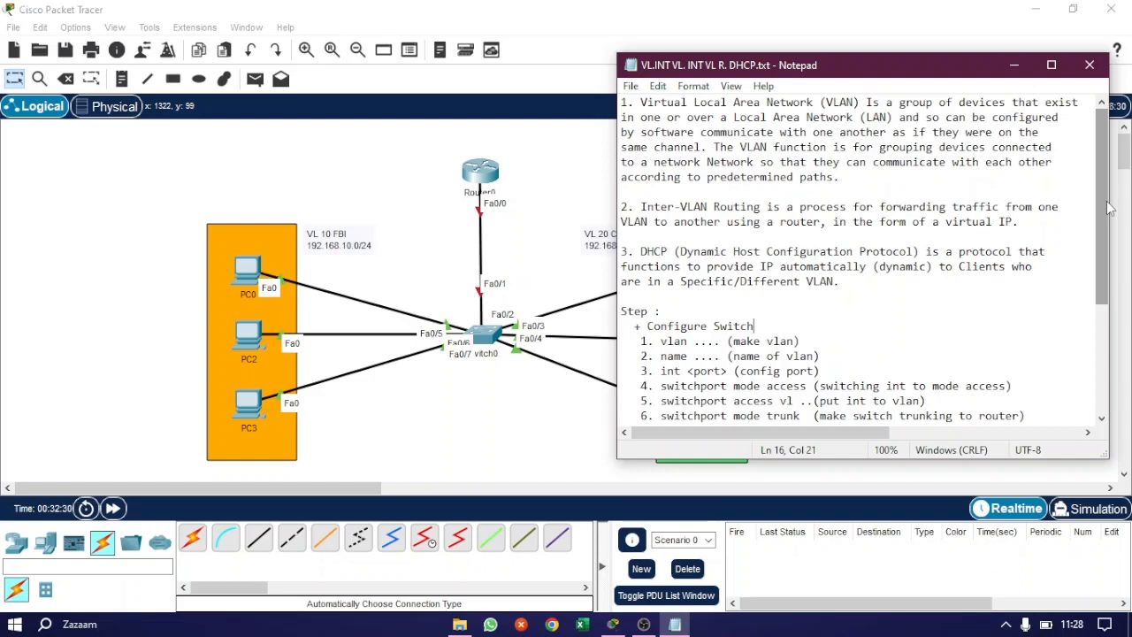
pyautogui.moveTo(714, 177); pyautogui.dragTo(954, 195)
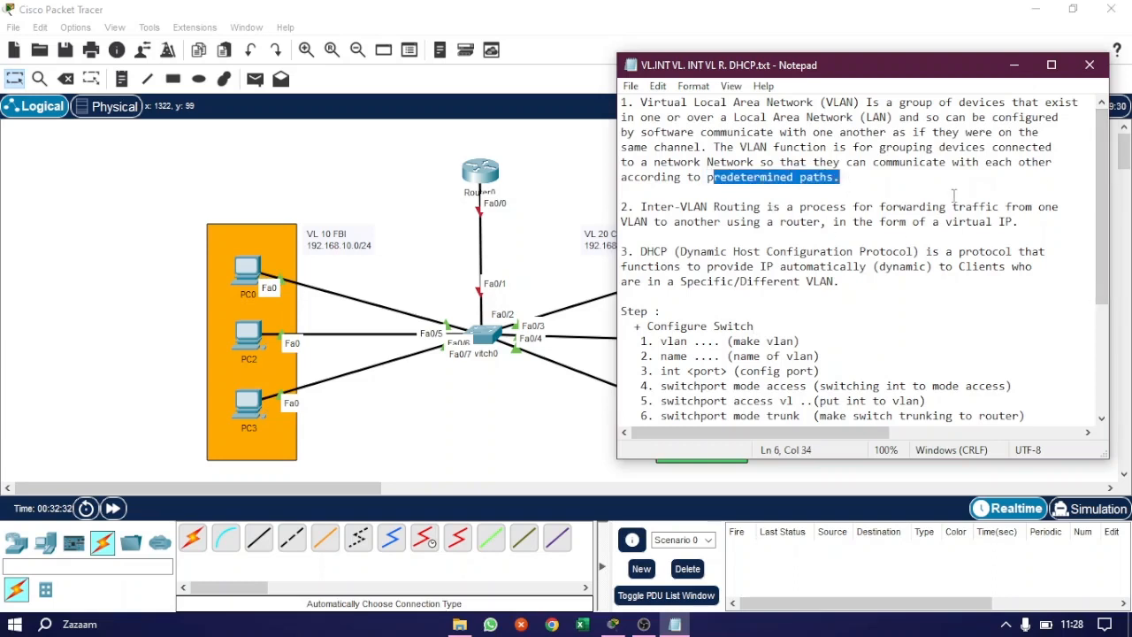
pyautogui.click(954, 195)
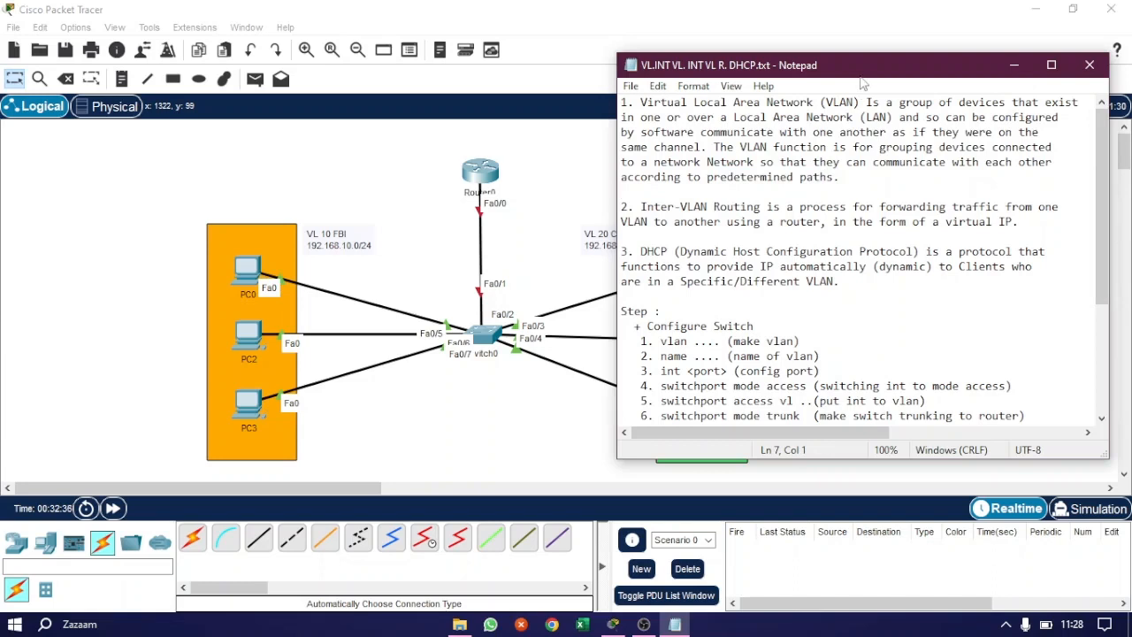
pyautogui.moveTo(862, 82); pyautogui.dragTo(861, 62)
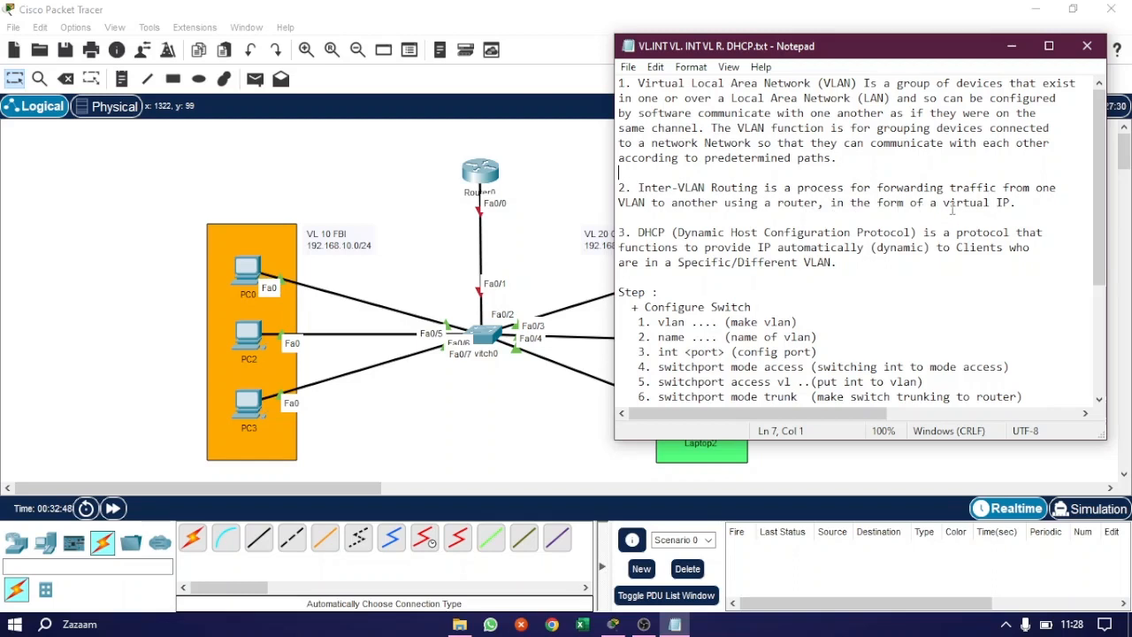
# - Examine the notes' definitions of Inter-VLAN Routing and DHCP
pyautogui.scroll(-1, 773, 248)
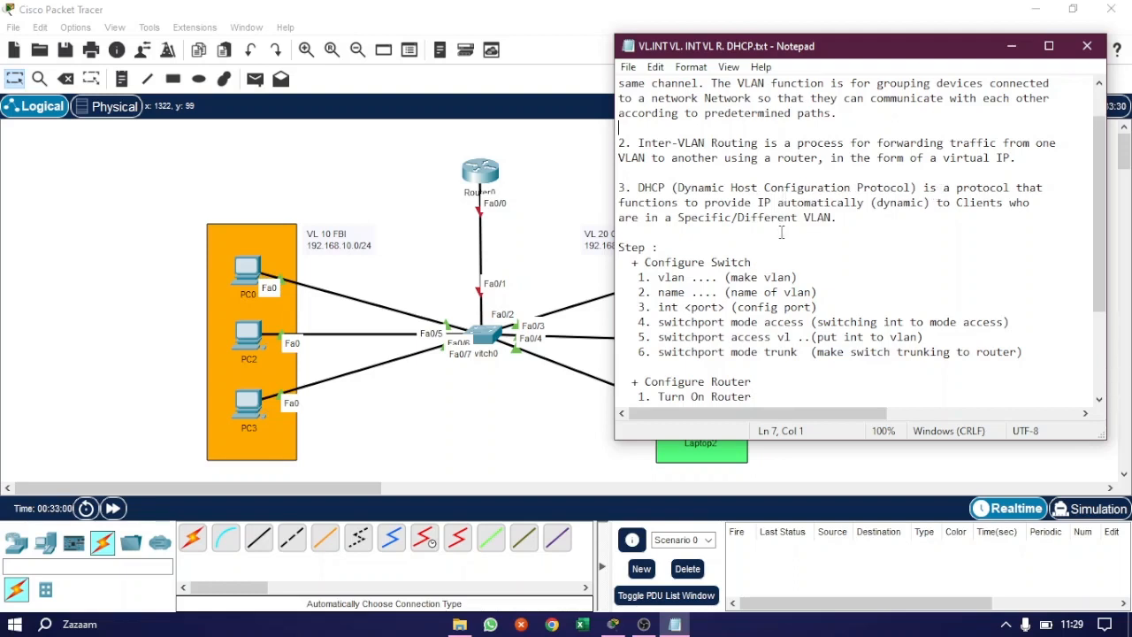
pyautogui.click(877, 202)
pyautogui.doubleClick(876, 202)
pyautogui.click(970, 232)
pyautogui.scroll(1, 822, 234)
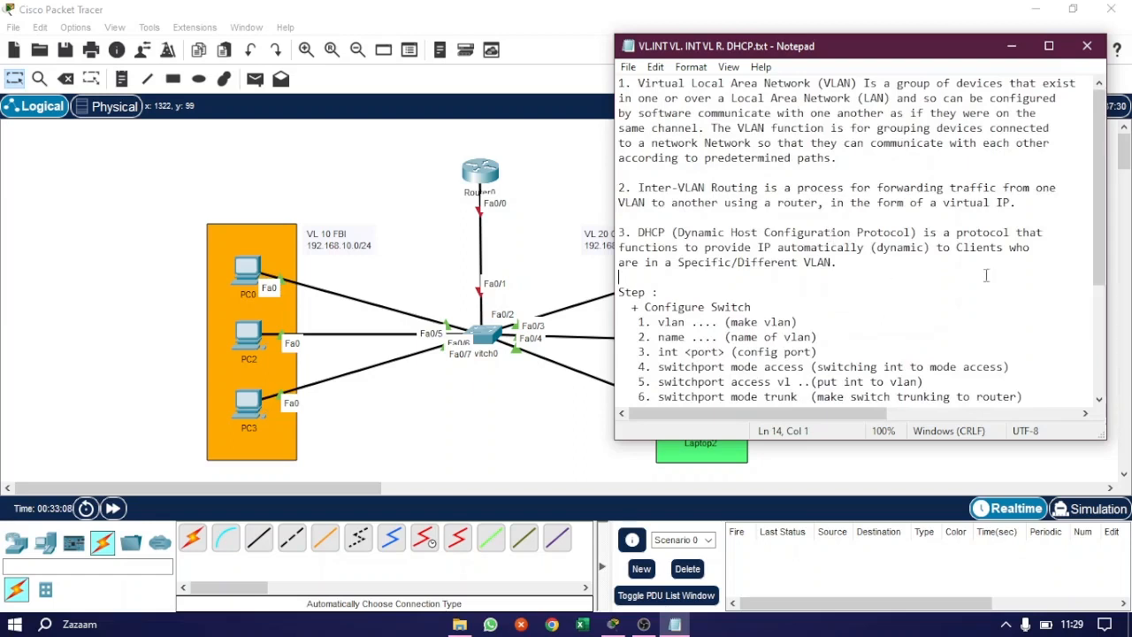
# - Review the full Step list in the notes, from Configure Switch through Make DHCP
pyautogui.scroll(-3, 906, 250)
pyautogui.scroll(-1, 900, 245)
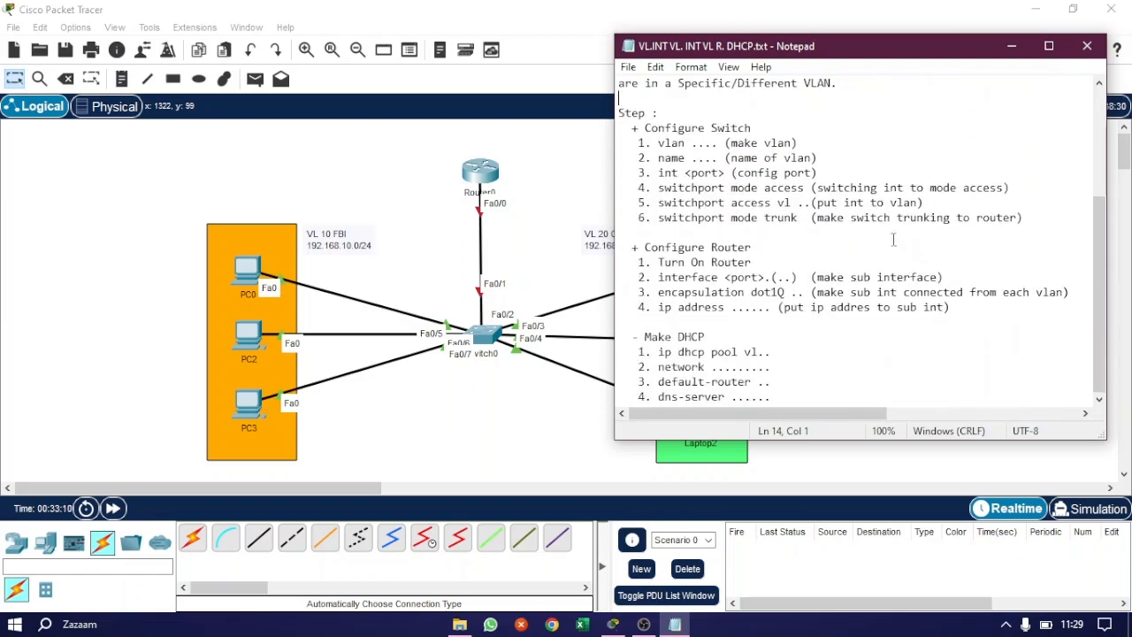
pyautogui.moveTo(619, 113); pyautogui.dragTo(954, 396)
pyautogui.click(998, 382)
pyautogui.moveTo(618, 113); pyautogui.dragTo(990, 396)
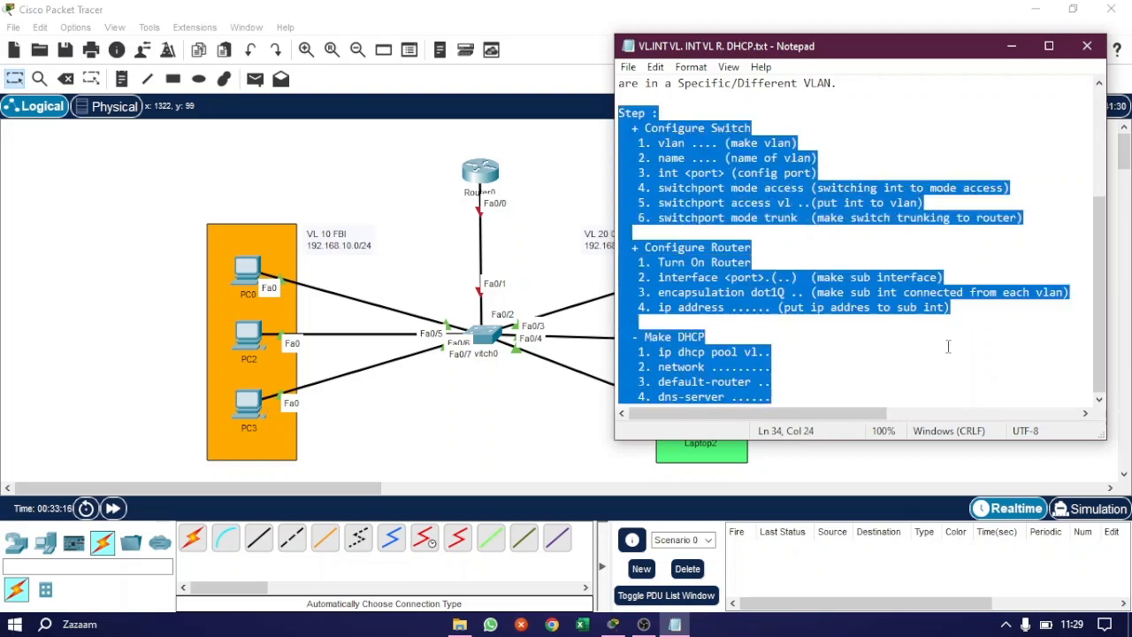
pyautogui.click(833, 383)
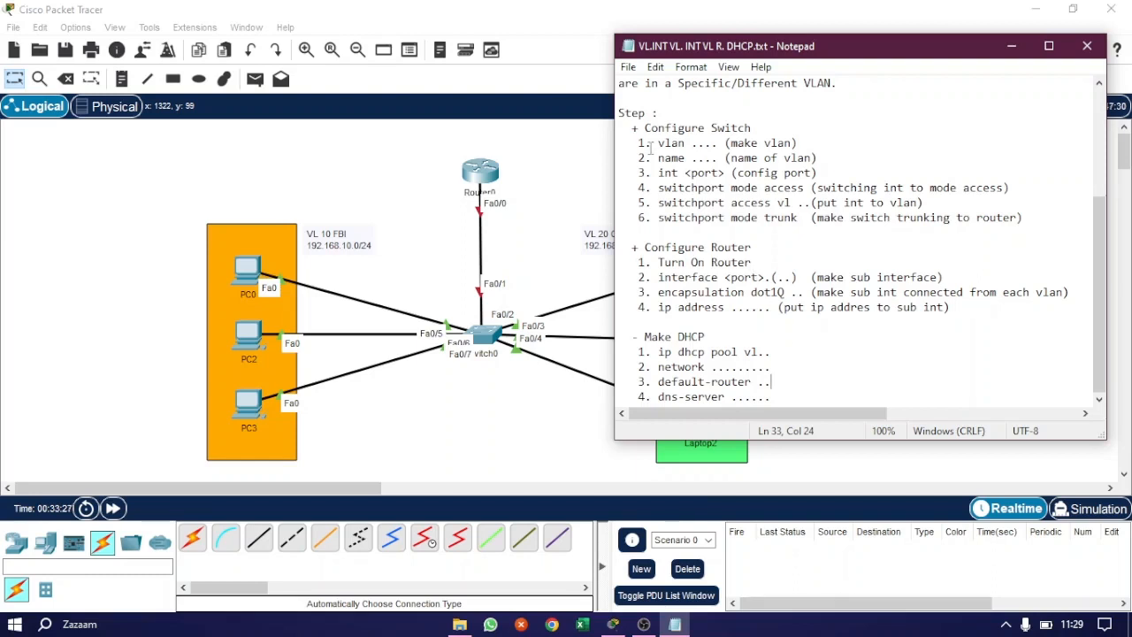
# - Examine the Configure Switch commands in the notes, from creating and naming VLANs to access and trunk port modes
pyautogui.moveTo(654, 144); pyautogui.dragTo(765, 158)
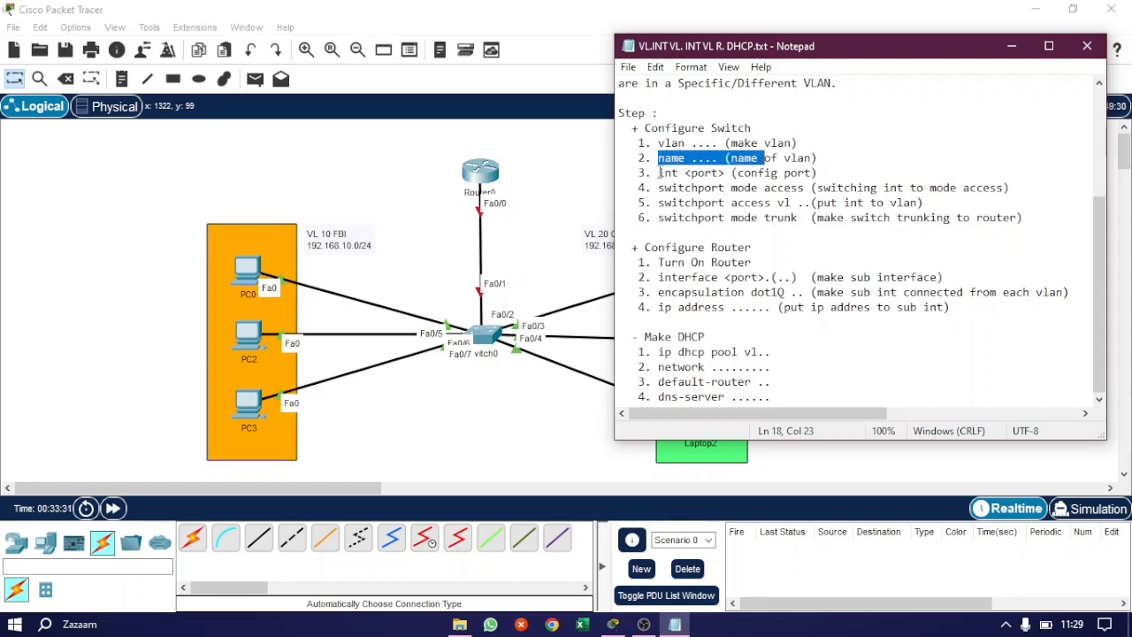
pyautogui.moveTo(659, 172); pyautogui.dragTo(725, 173)
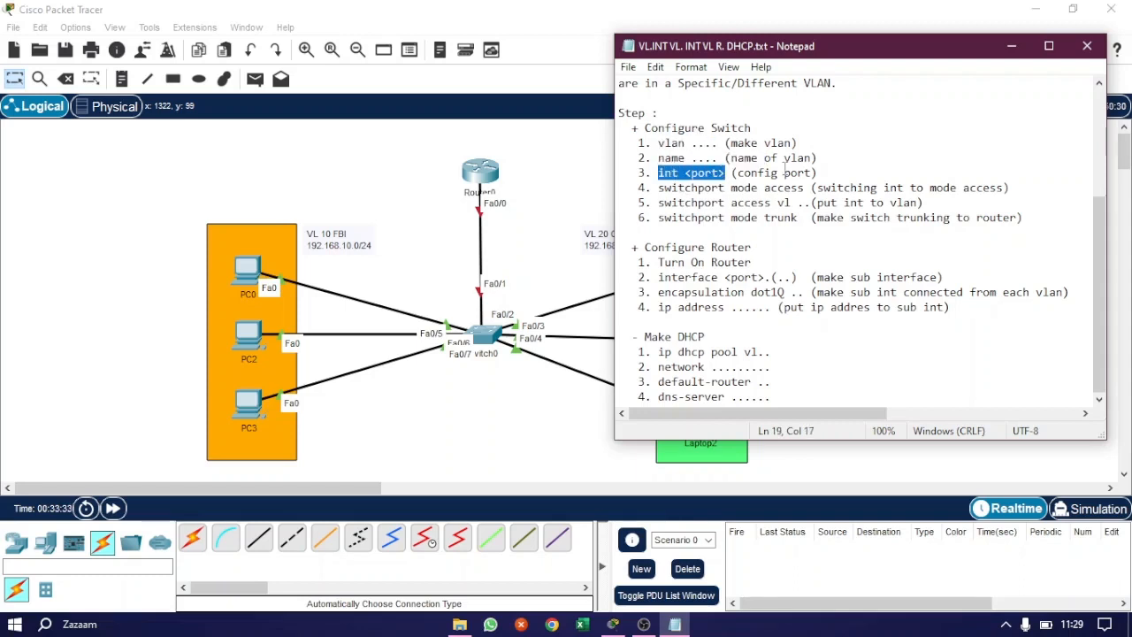
pyautogui.moveTo(819, 173); pyautogui.dragTo(881, 173)
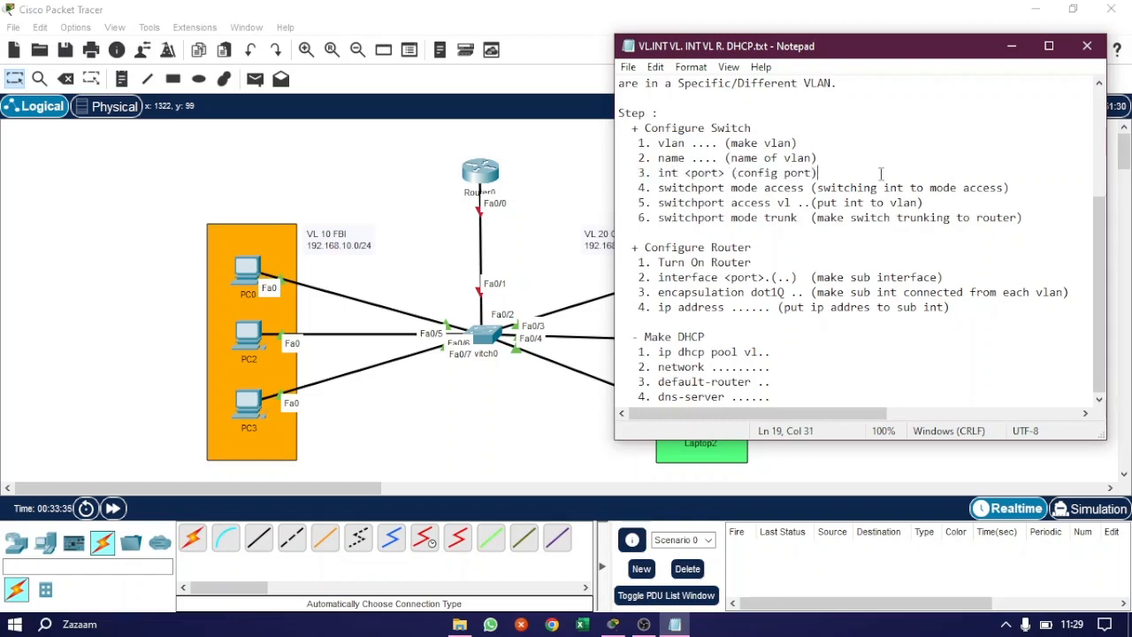
pyautogui.moveTo(659, 187); pyautogui.dragTo(775, 211)
pyautogui.moveTo(659, 203); pyautogui.dragTo(1026, 217)
pyautogui.click(750, 231)
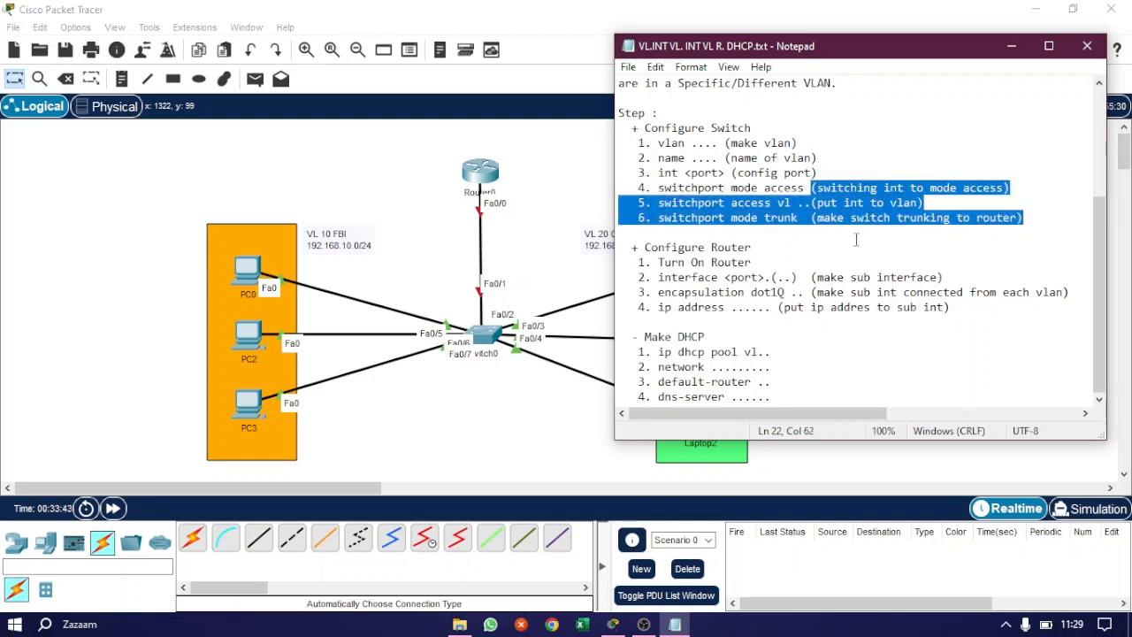
pyautogui.click(863, 322)
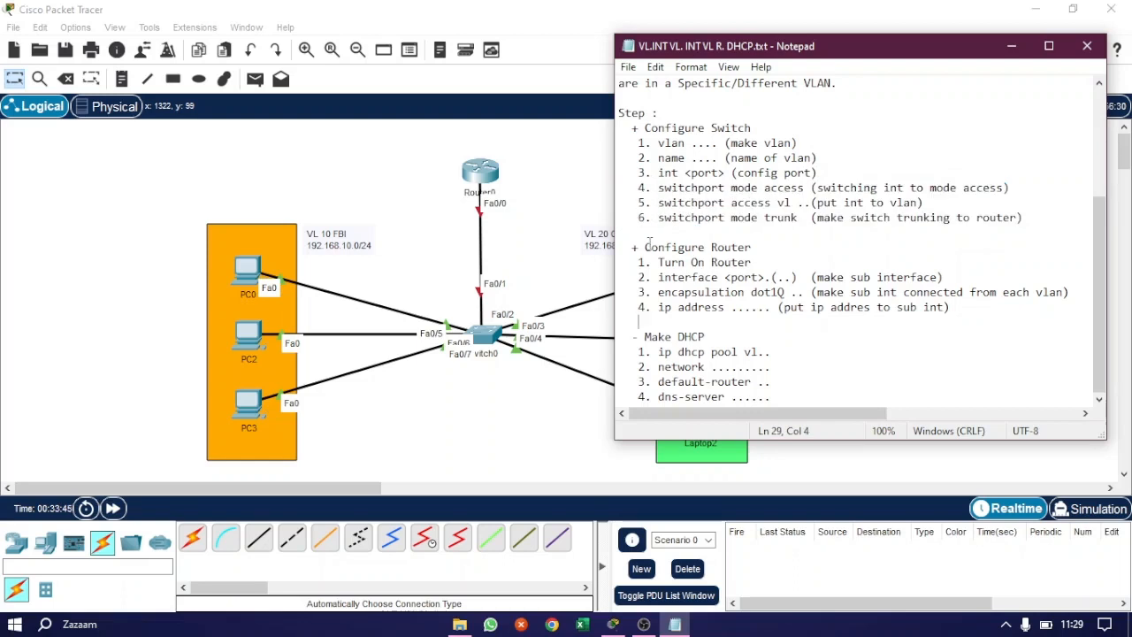
# - Examine the Configure Router and Make DHCP commands in the notes, and minimize the notes window
pyautogui.moveTo(646, 247); pyautogui.dragTo(1015, 295)
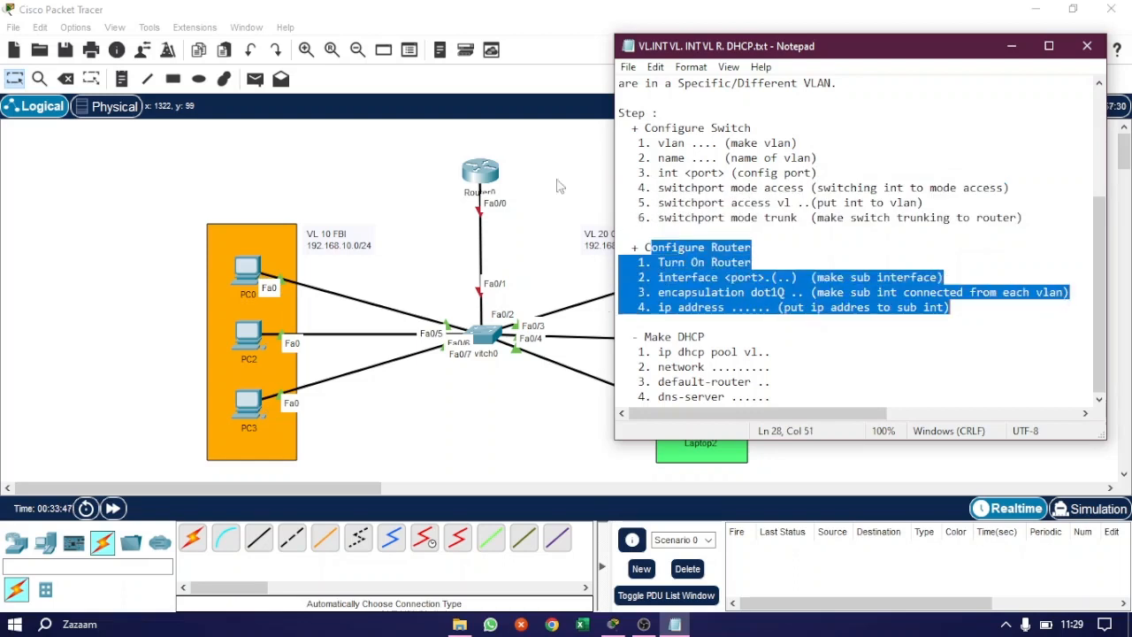
pyautogui.click(847, 252)
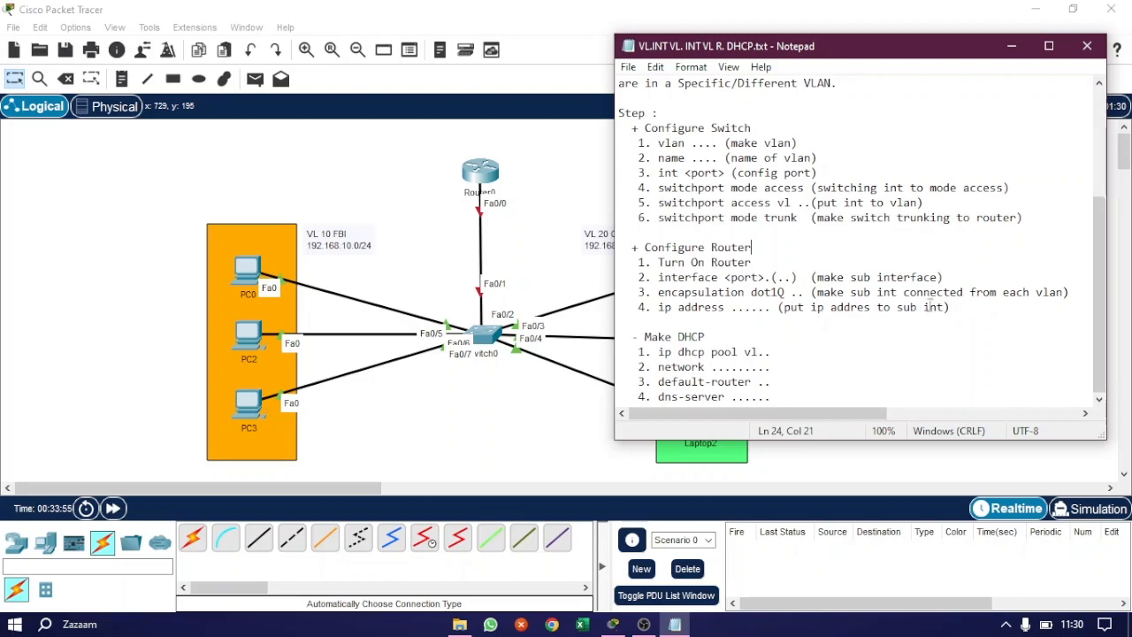
pyautogui.moveTo(655, 309); pyautogui.dragTo(896, 306)
pyautogui.click(966, 333)
pyautogui.moveTo(619, 114); pyautogui.dragTo(935, 416)
pyautogui.click(935, 384)
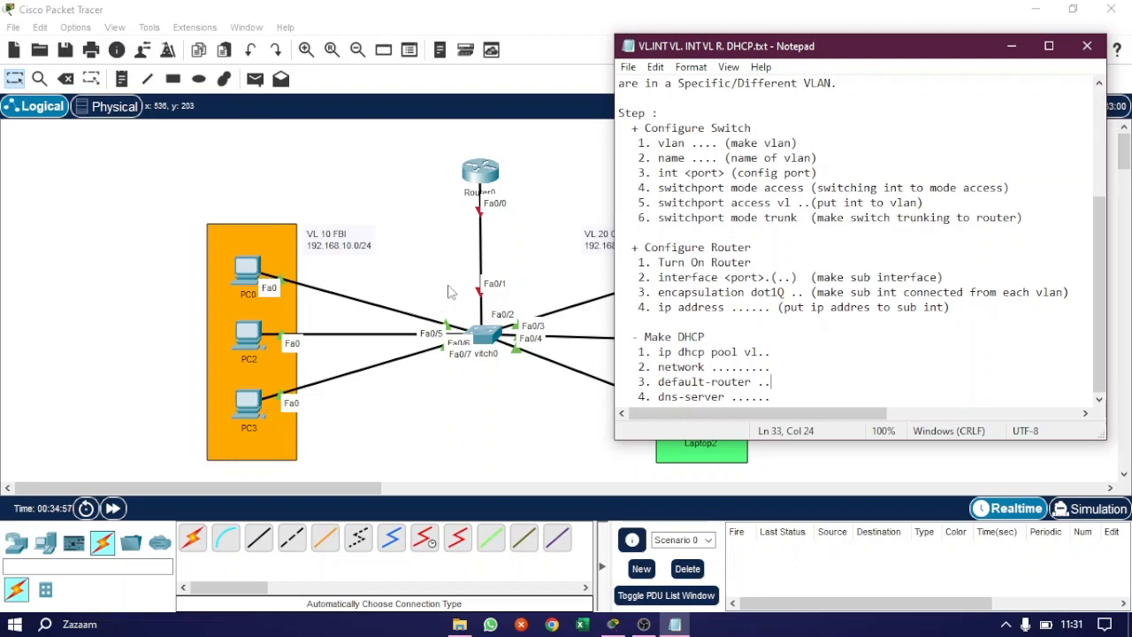
pyautogui.click(1011, 45)
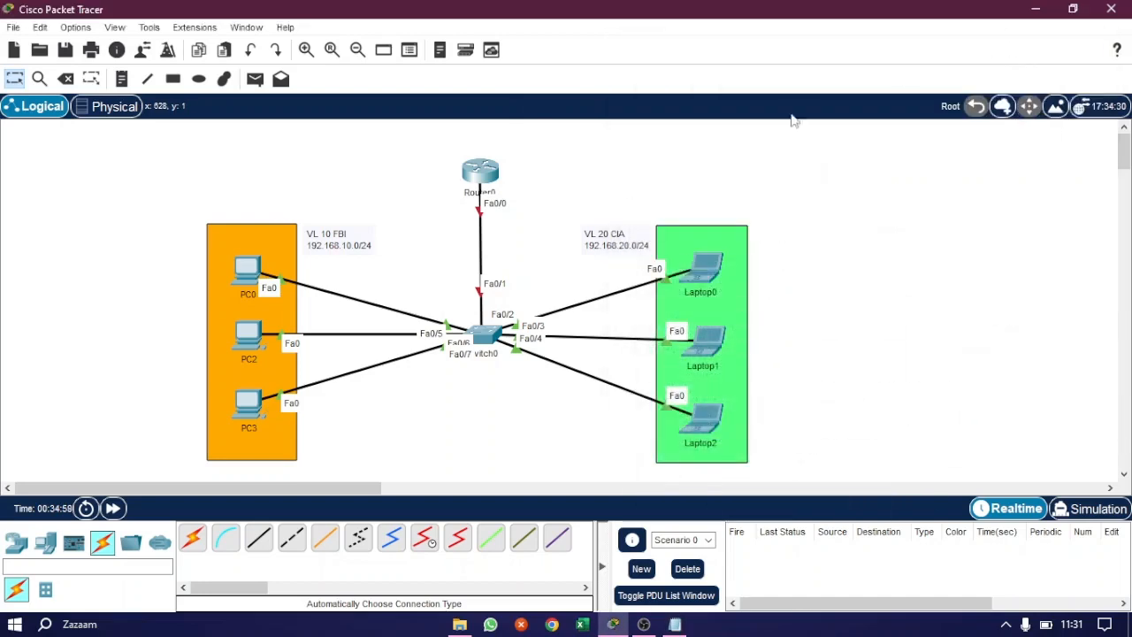
# - Open Switch0's command-line interface and place its window so that the router and the VLAN 10 devices stay visible
pyautogui.click(485, 343)
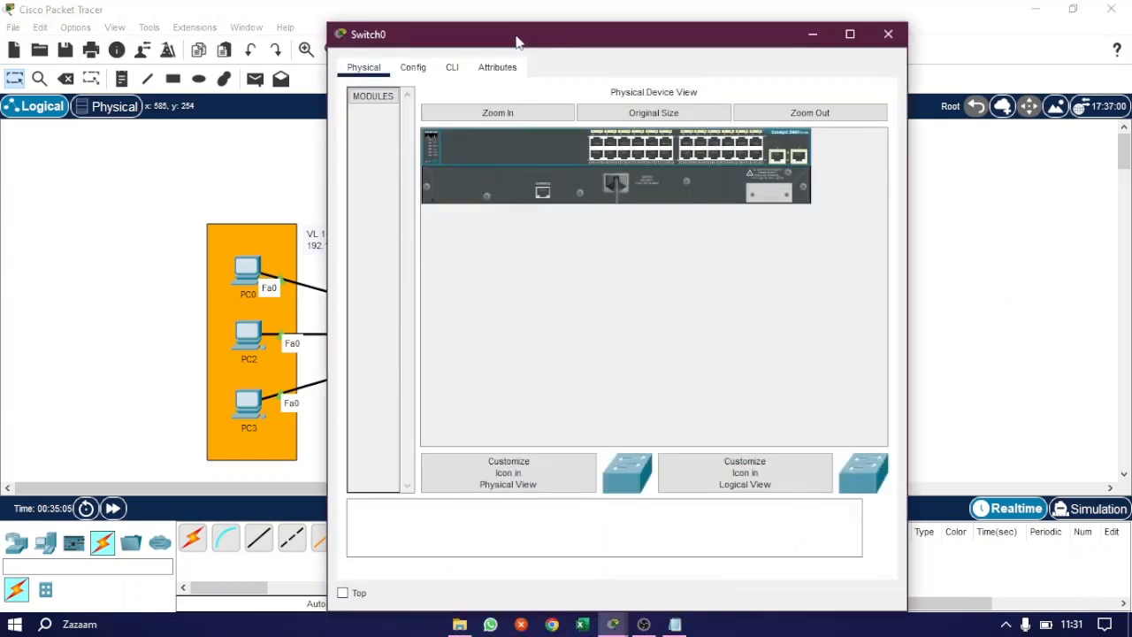
pyautogui.moveTo(517, 41); pyautogui.dragTo(676, 23)
pyautogui.click(611, 50)
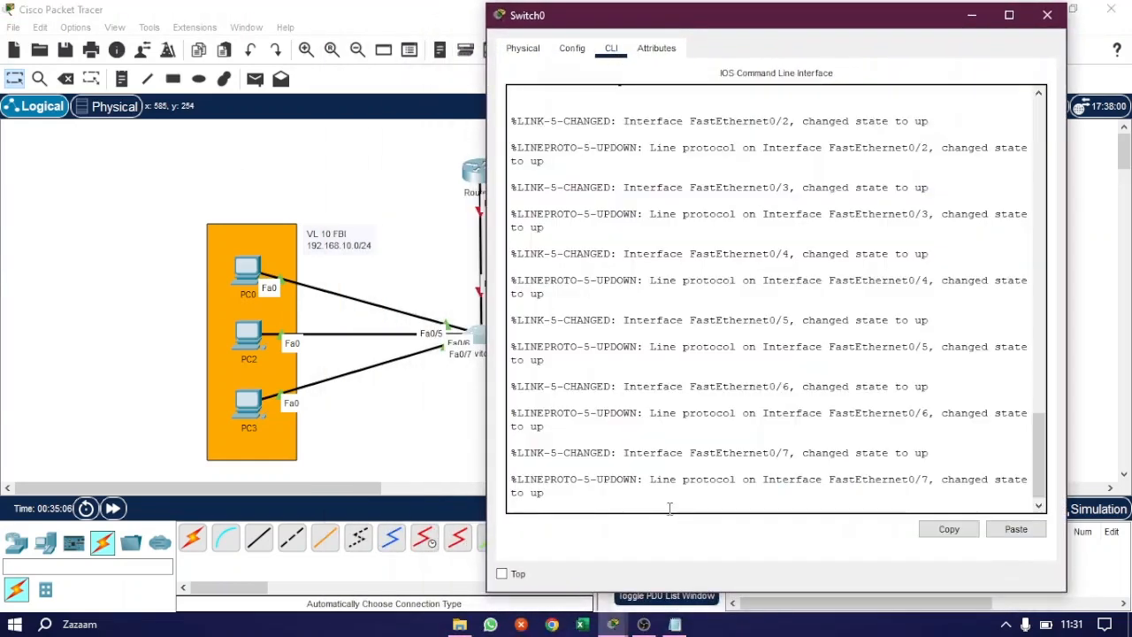
pyautogui.moveTo(677, 22); pyautogui.dragTo(812, 19)
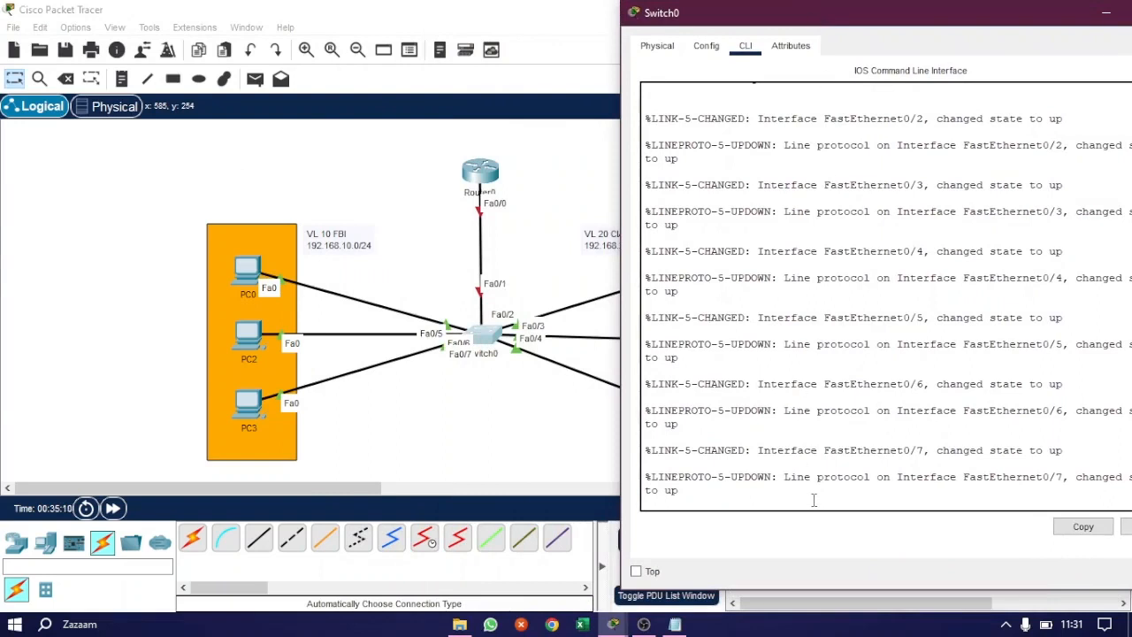
# - Enter privileged mode on Switch0 with en and global configuration mode with conf t
pyautogui.press('Return')
pyautogui.press('Return')
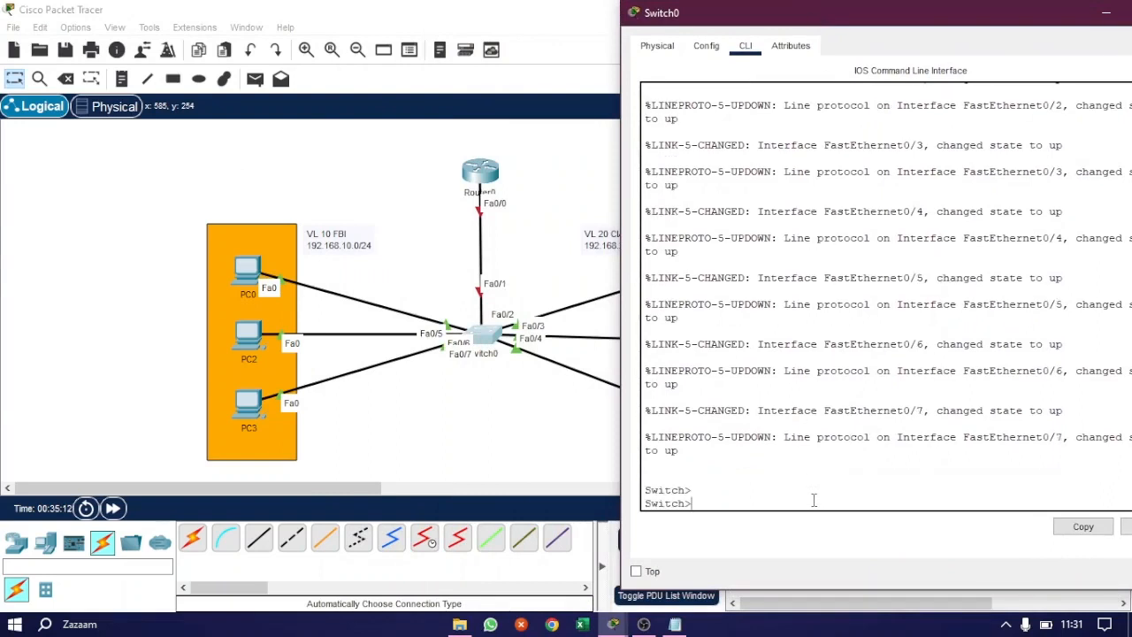
pyautogui.write('en')
pyautogui.press('Return')
pyautogui.write('conf')
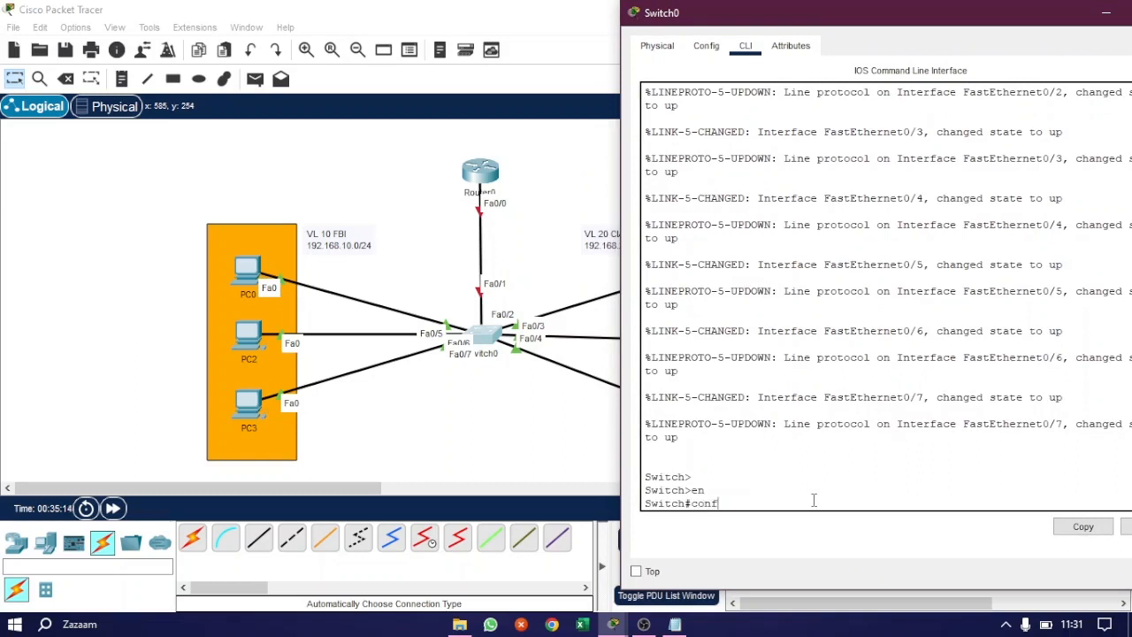
pyautogui.write(' t')
pyautogui.press('Return')
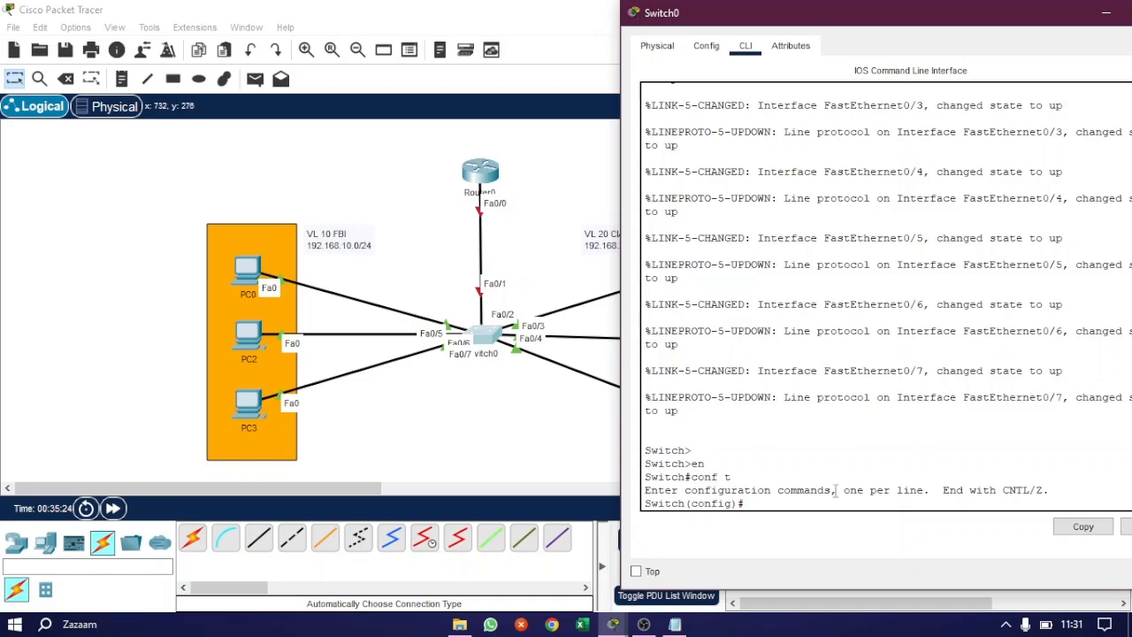
# - Create VLAN 10 on Switch0 and name it FBI
pyautogui.write('vl l0')
pyautogui.press('Return')
pyautogui.write('name ')
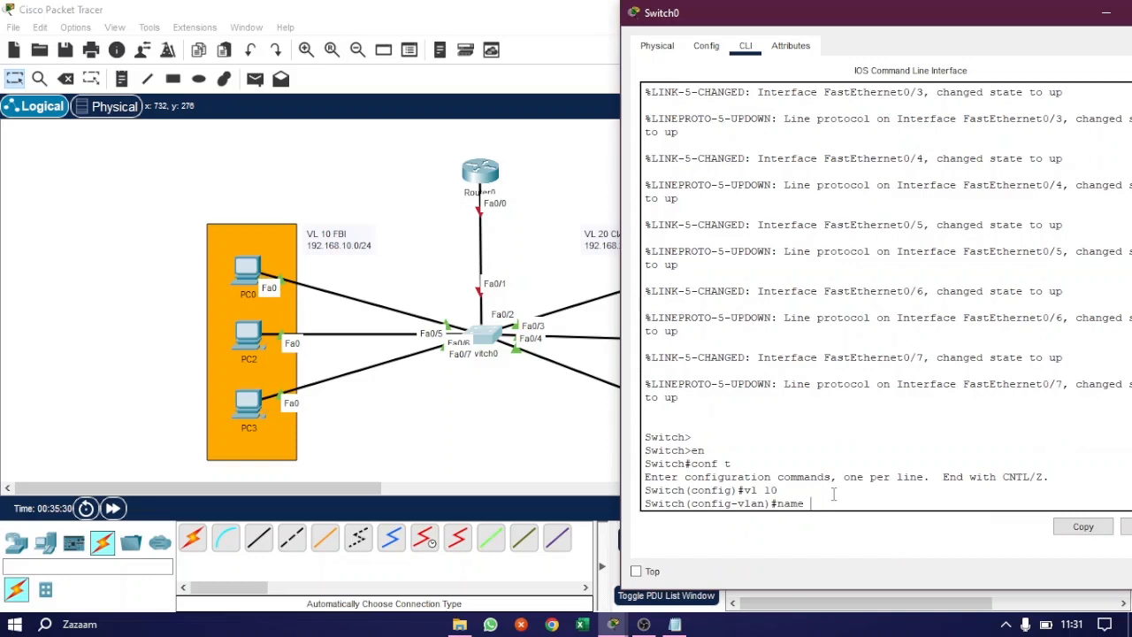
pyautogui.write('FBI')
pyautogui.press('Return')
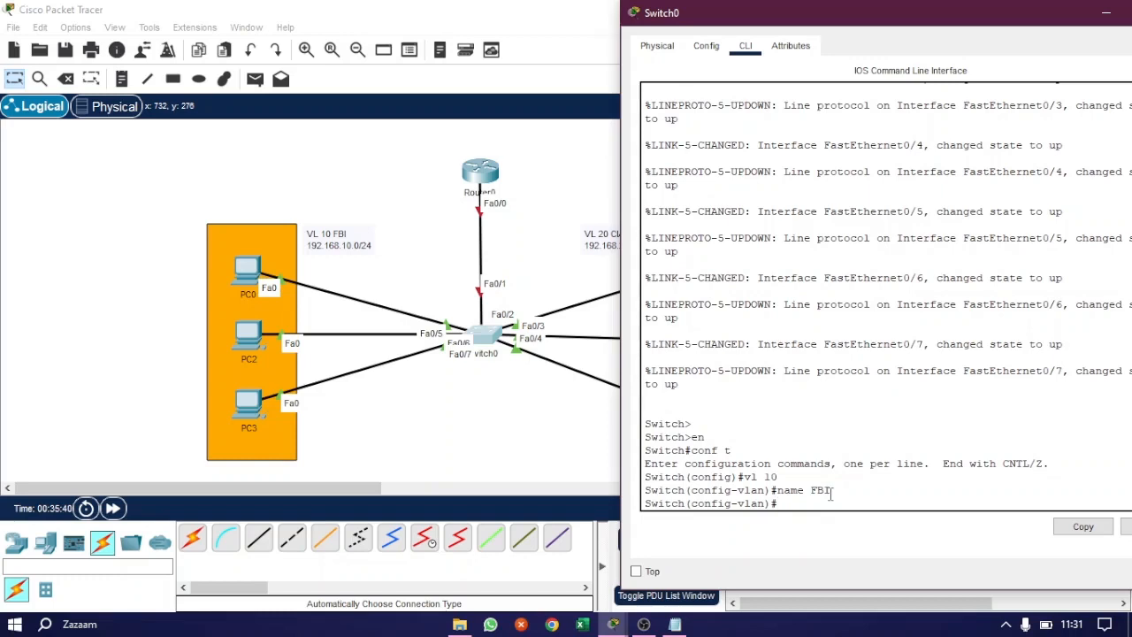
# - Create VLAN 20 on Switch0 and name it CIA, checking the name against the VLAN 20 label in the topology
pyautogui.write('vl 20')
pyautogui.press('Return')
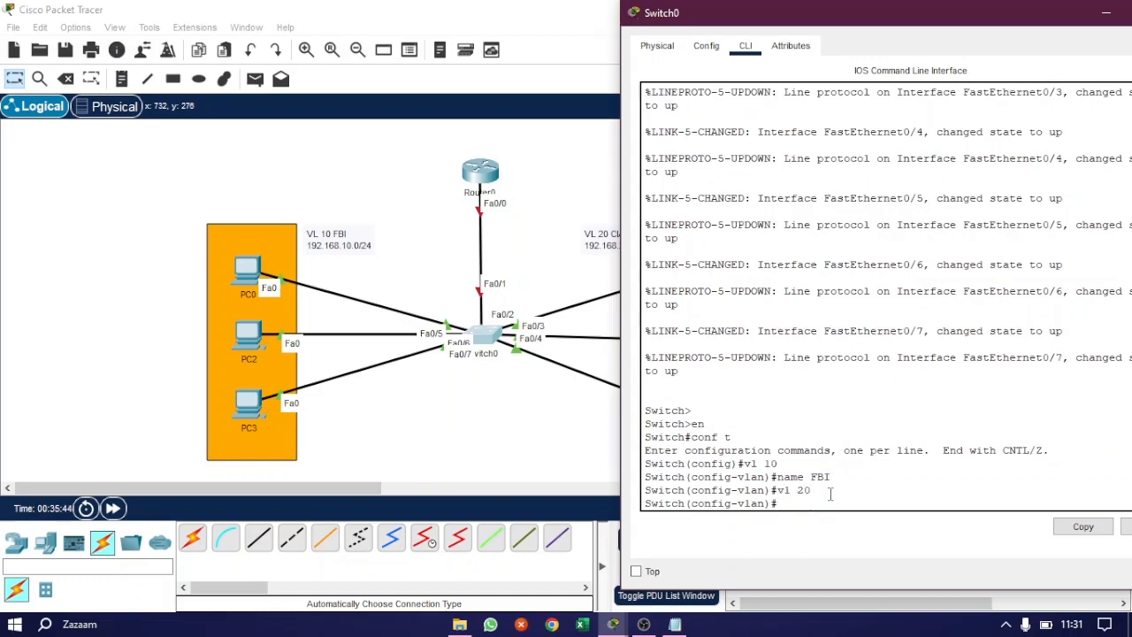
pyautogui.moveTo(761, 22); pyautogui.dragTo(95, 47)
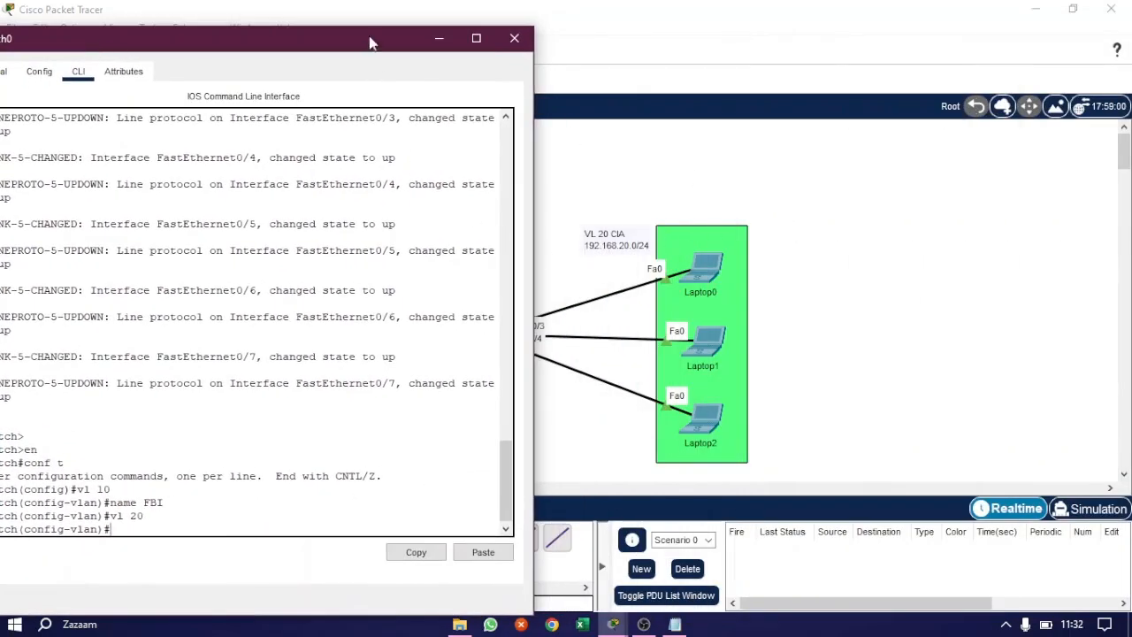
pyautogui.moveTo(374, 40); pyautogui.dragTo(416, 18)
pyautogui.write('nam')
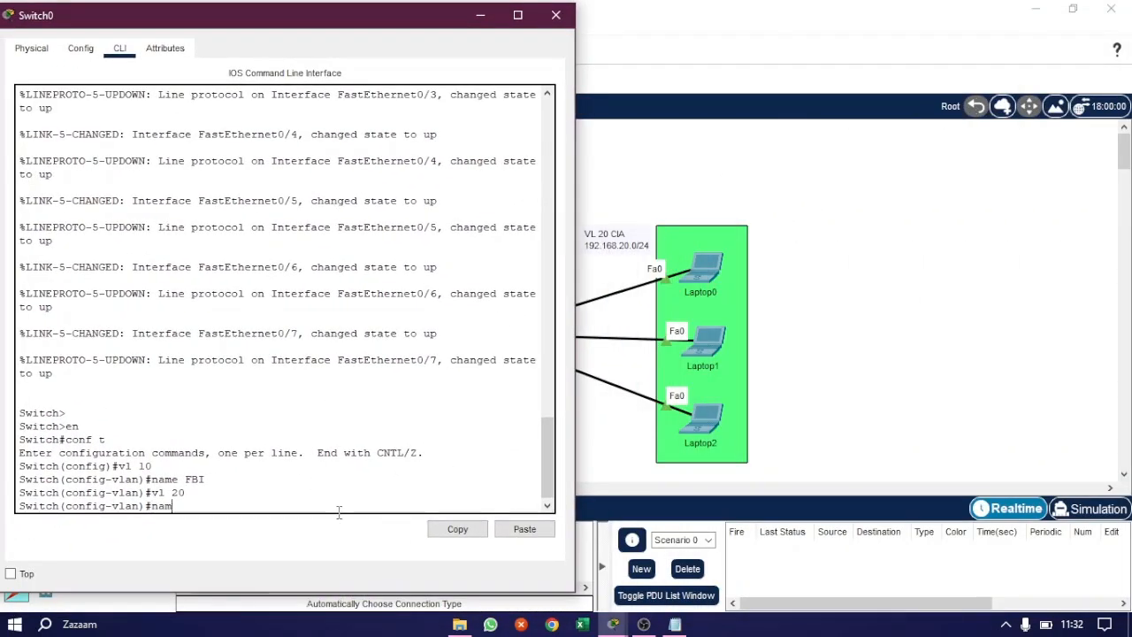
pyautogui.write('e CIA')
pyautogui.press('Return')
pyautogui.press('Return')
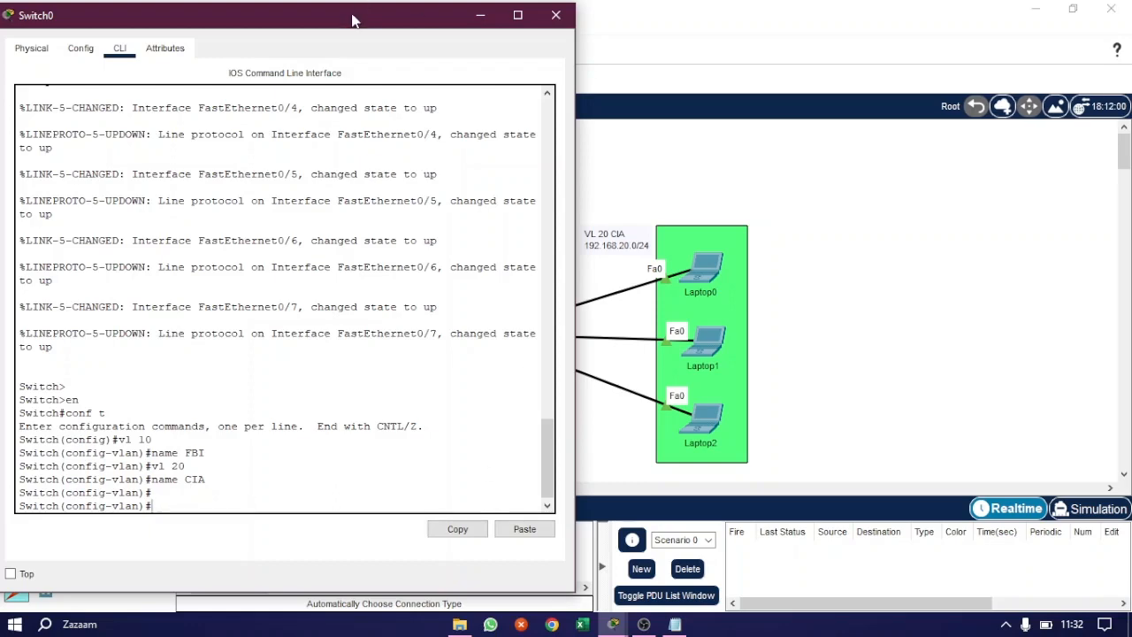
# - Minimize the Switch0 window and examine the switch port connections and the VL 20 CIA label in the topology
pyautogui.moveTo(348, 18); pyautogui.dragTo(788, 48)
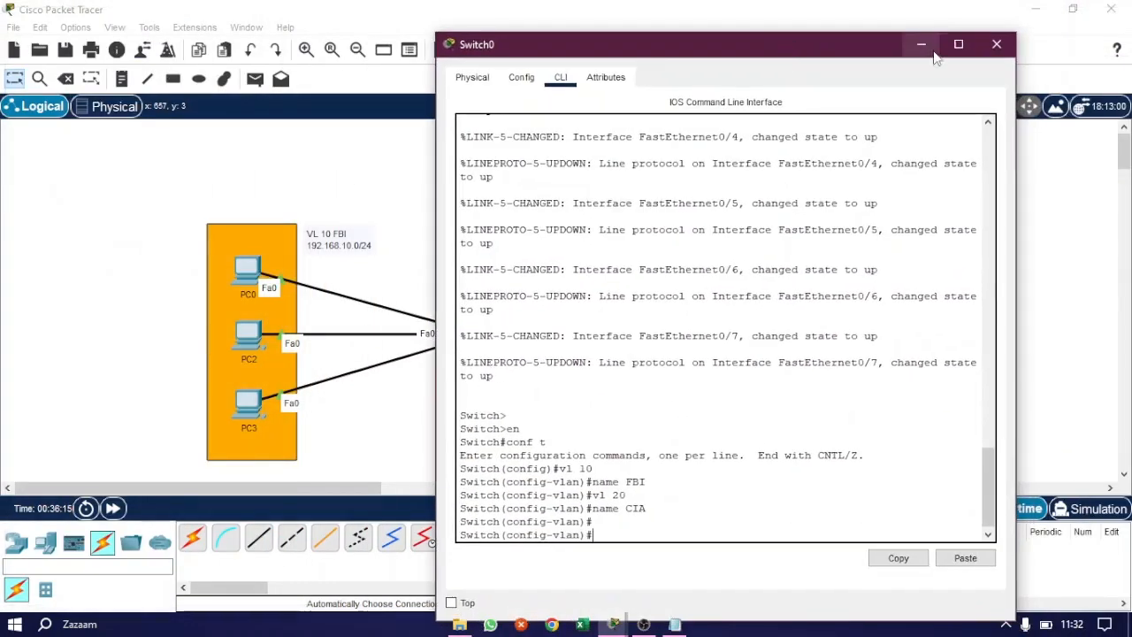
pyautogui.click(922, 44)
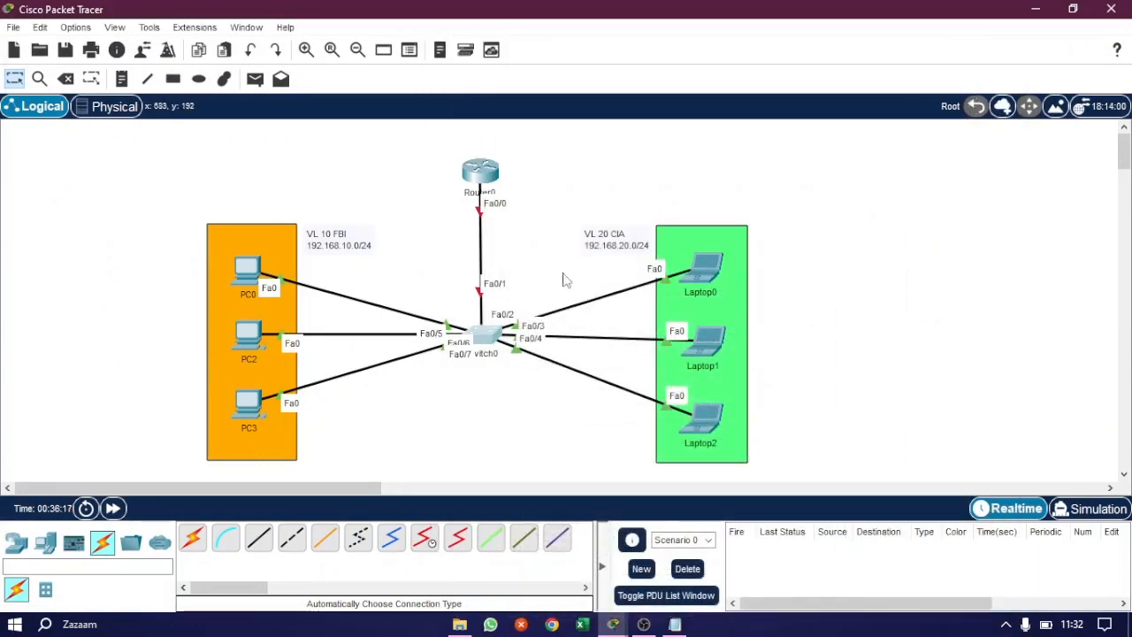
pyautogui.moveTo(534, 276); pyautogui.dragTo(617, 229)
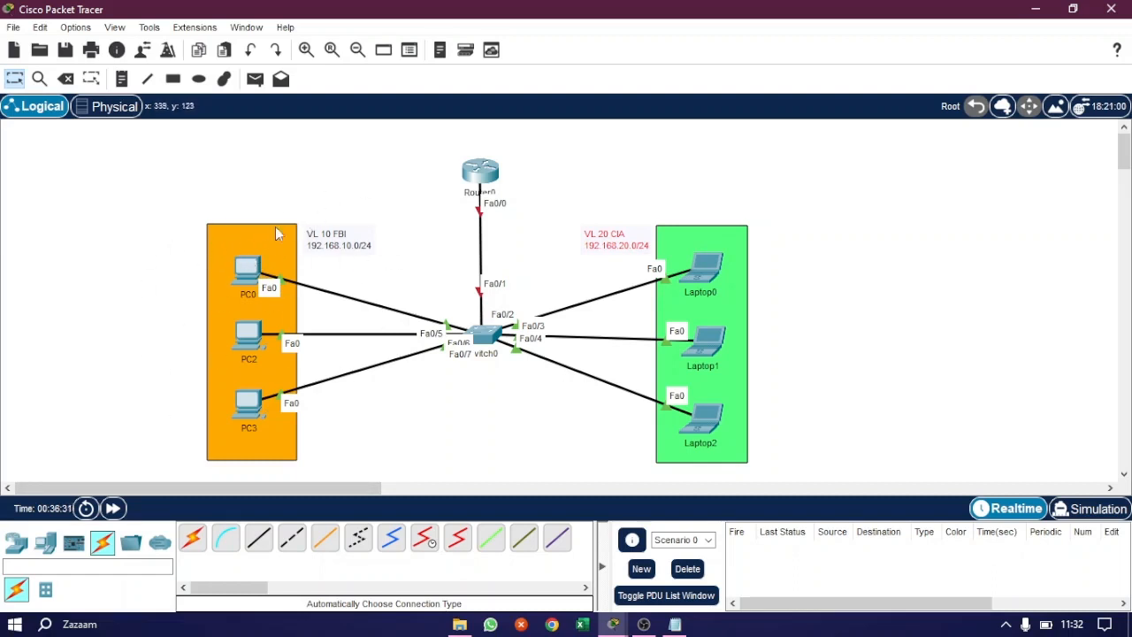
# - Check the configuration steps in the Notepad notes, return to Switch0's command line in Packet Tracer and exit VLAN configuration mode
pyautogui.click(674, 624)
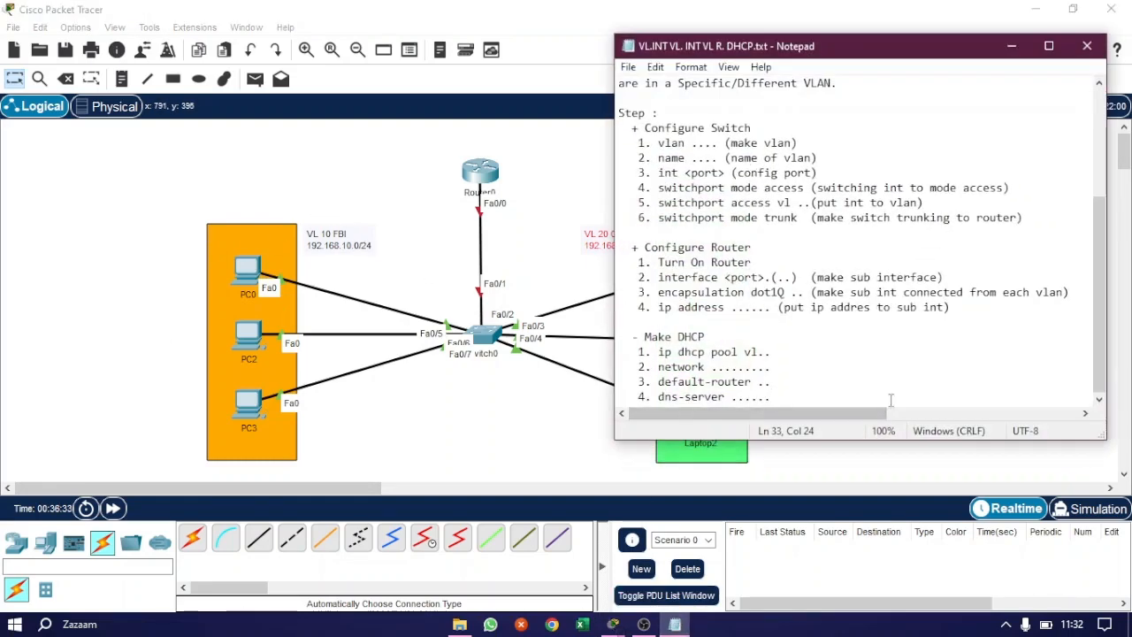
pyautogui.click(1012, 50)
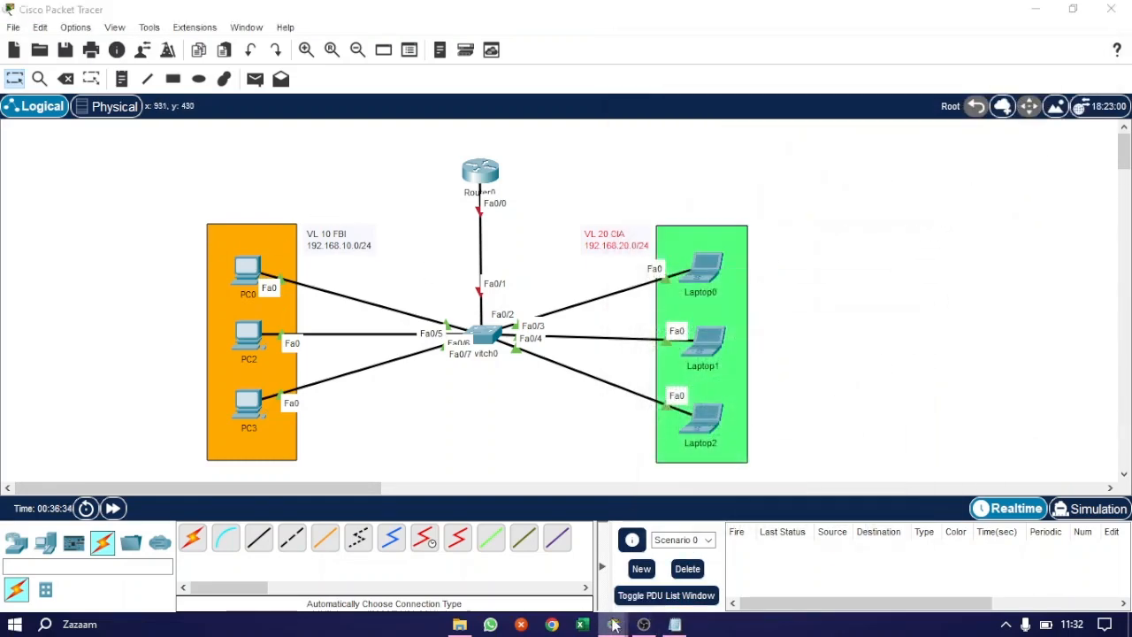
pyautogui.moveTo(612, 619)
pyautogui.click(644, 556)
pyautogui.moveTo(631, 38); pyautogui.dragTo(791, 30)
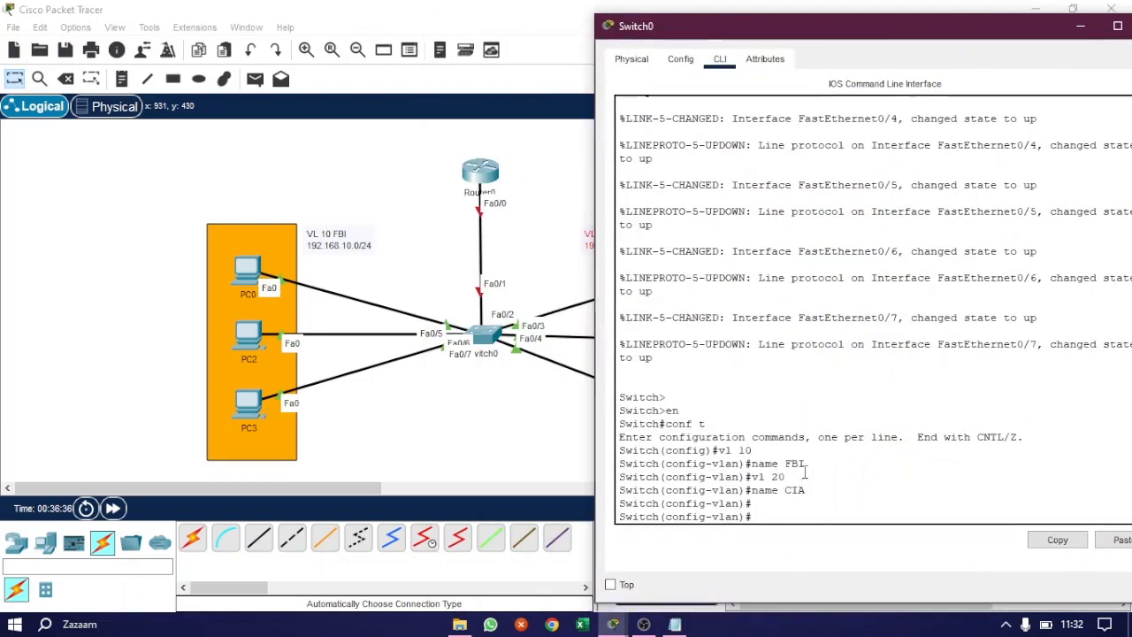
pyautogui.write('ex')
pyautogui.press('Return')
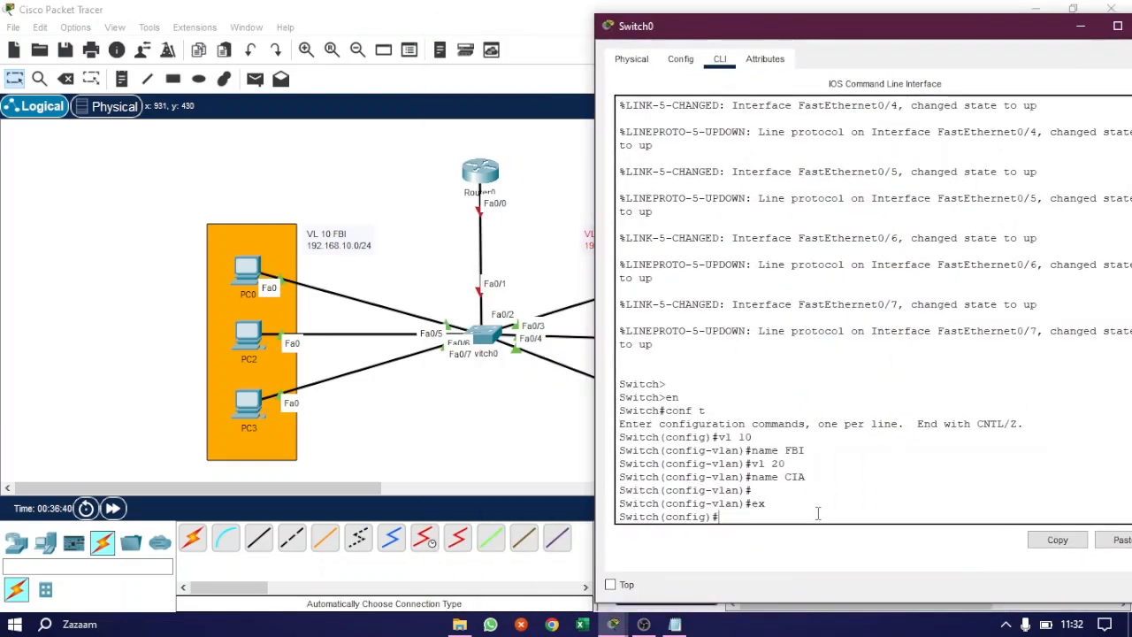
# - Set Switch0 interface range fa0/5-7 to access mode and assign it to VLAN 10
pyautogui.write('int ra fa0/5-7')
pyautogui.press('Return')
pyautogui.write('sw ')
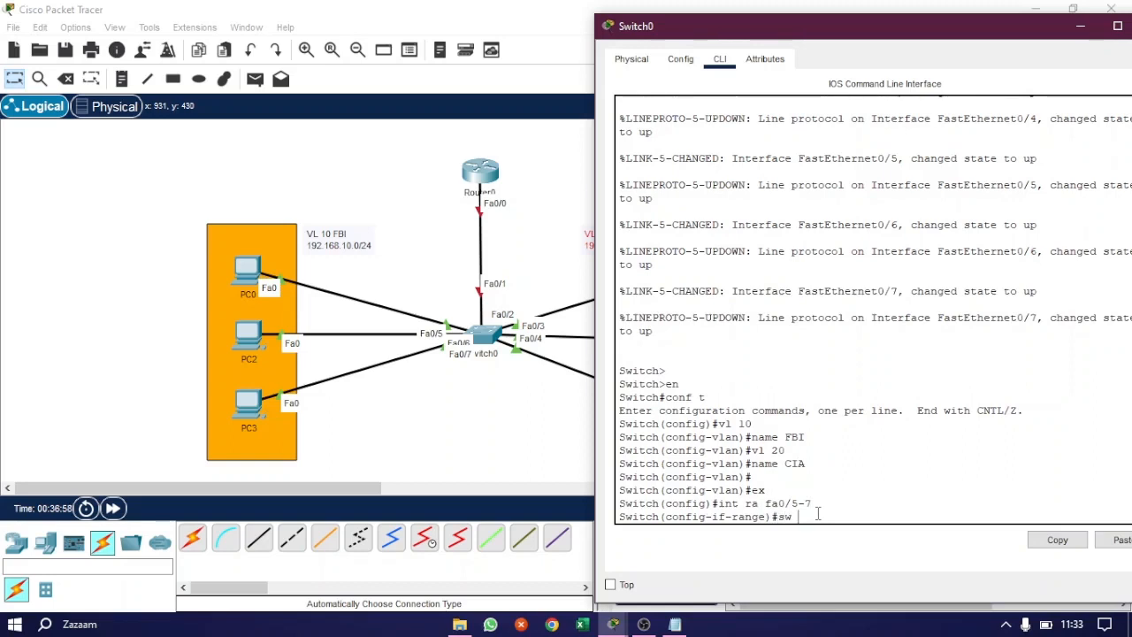
pyautogui.write('mo ac')
pyautogui.press('Return')
pyautogui.write('sw')
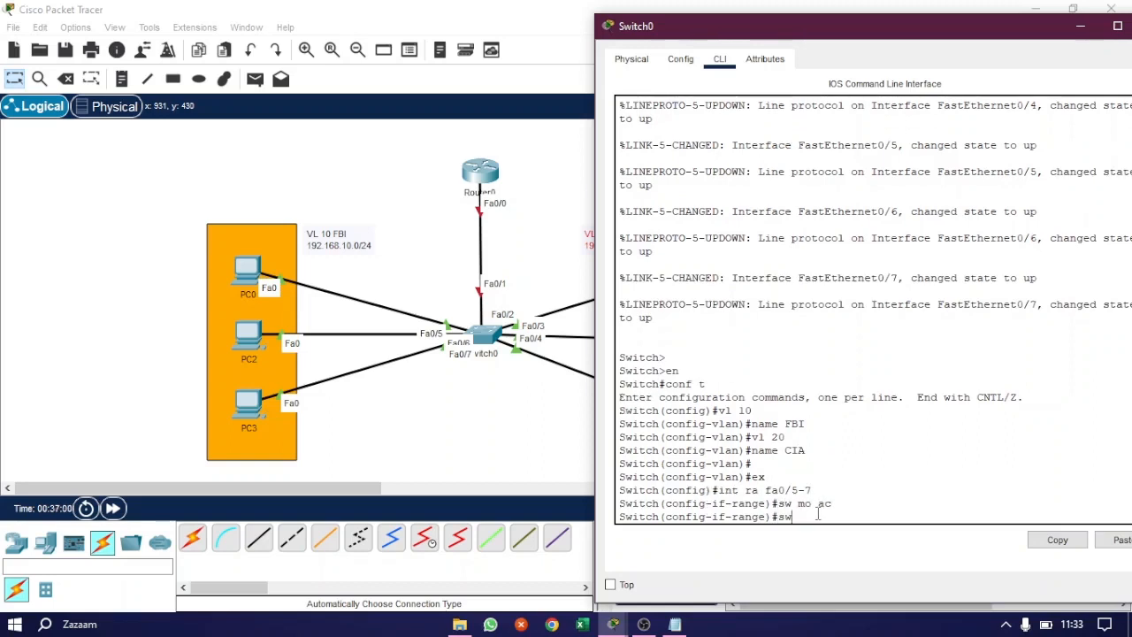
pyautogui.write(' ac vl 10')
pyautogui.press('Return')
pyautogui.press('Return')
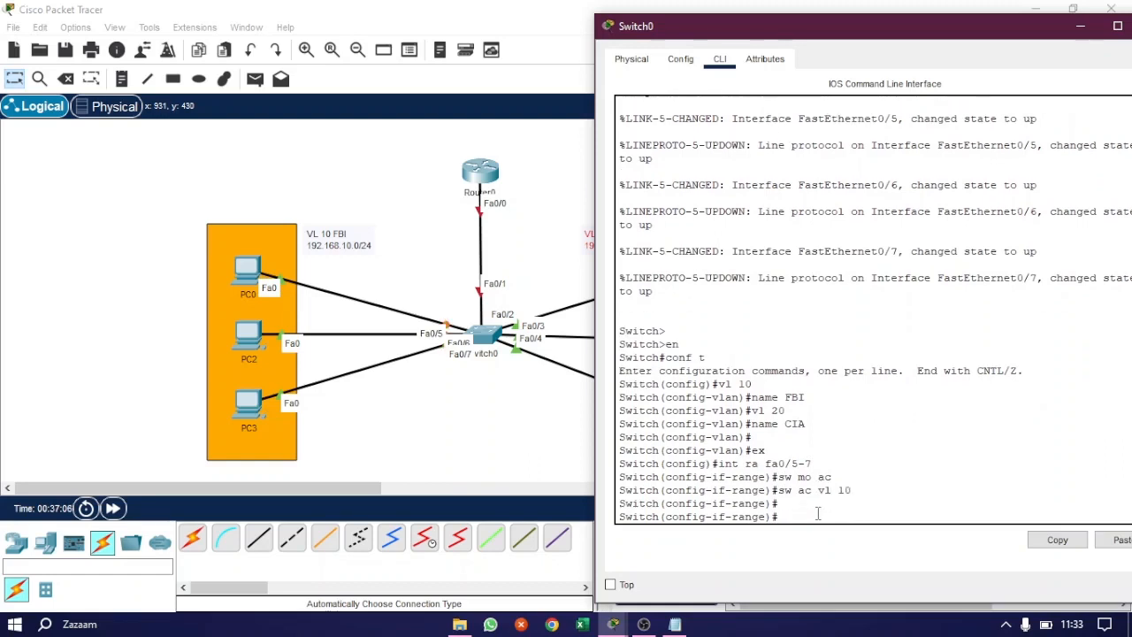
# - Set Switch0 interface range fa0/2-4 to access mode and assign it to VLAN 20
pyautogui.write('int ra fa0/2-4')
pyautogui.press('Return')
pyautogui.write('sw mo ')
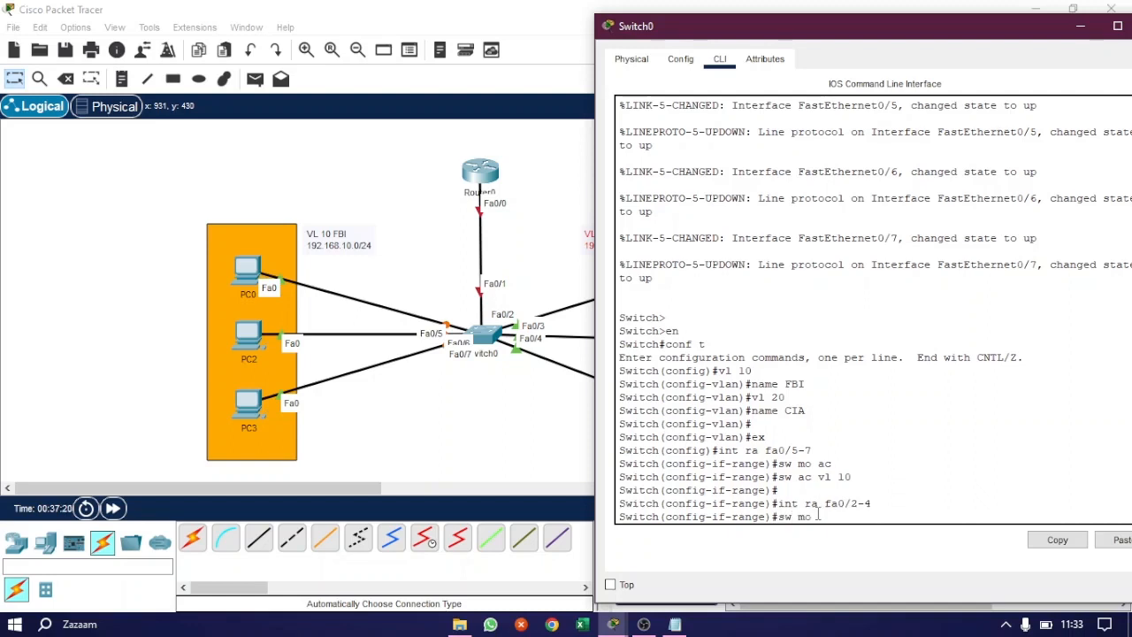
pyautogui.write('ac')
pyautogui.press('Return')
pyautogui.write('sw')
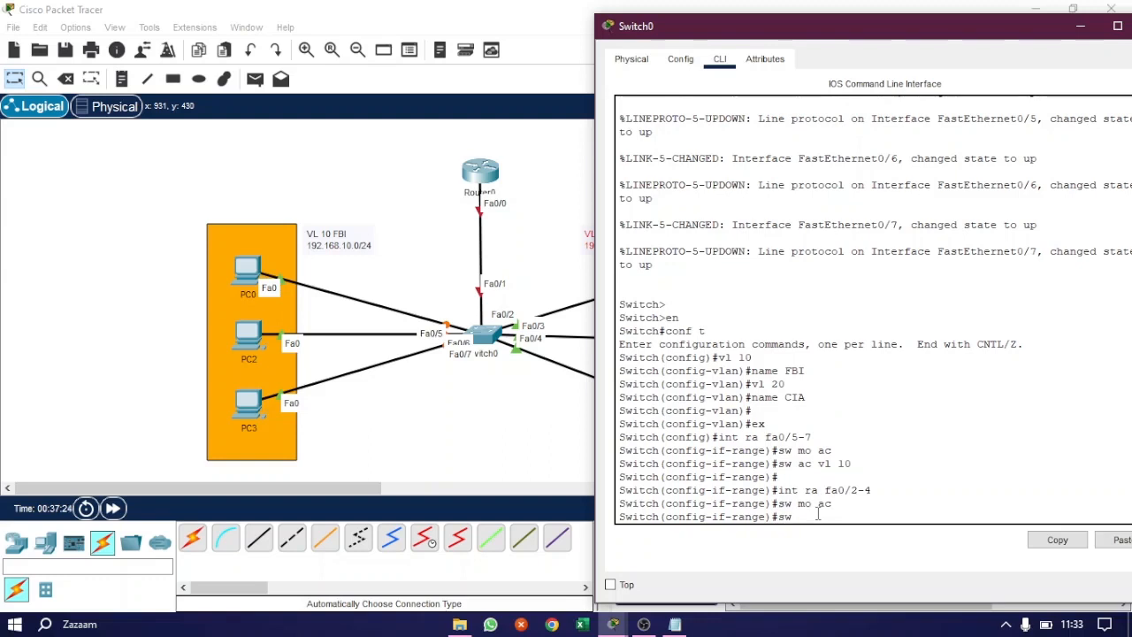
pyautogui.write(' ac vl 20')
pyautogui.press('Return')
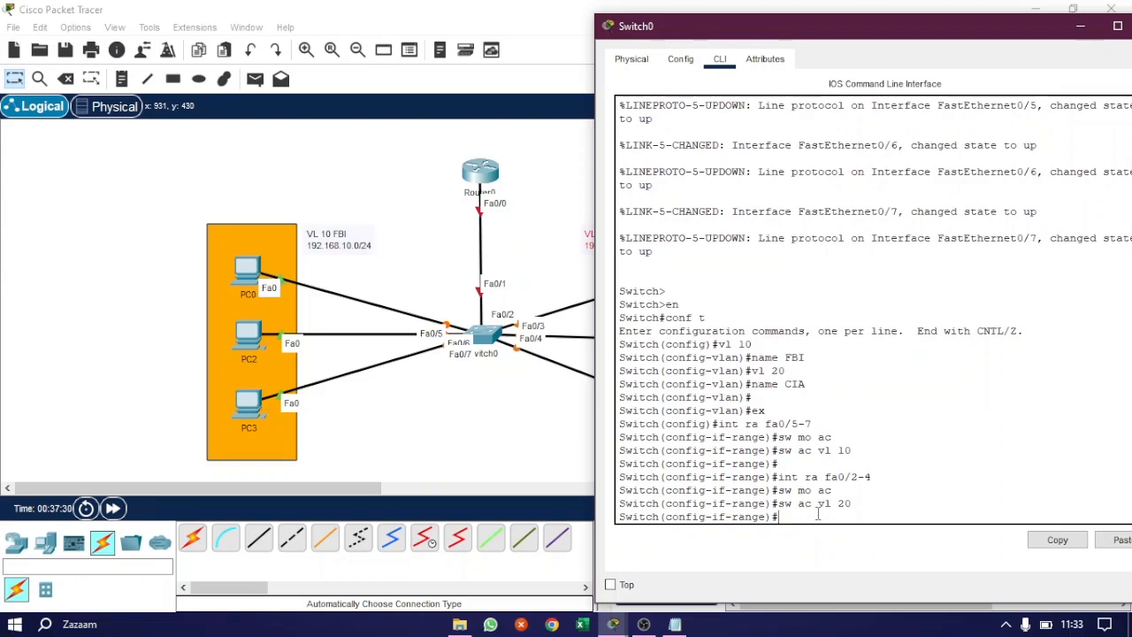
pyautogui.press('Return')
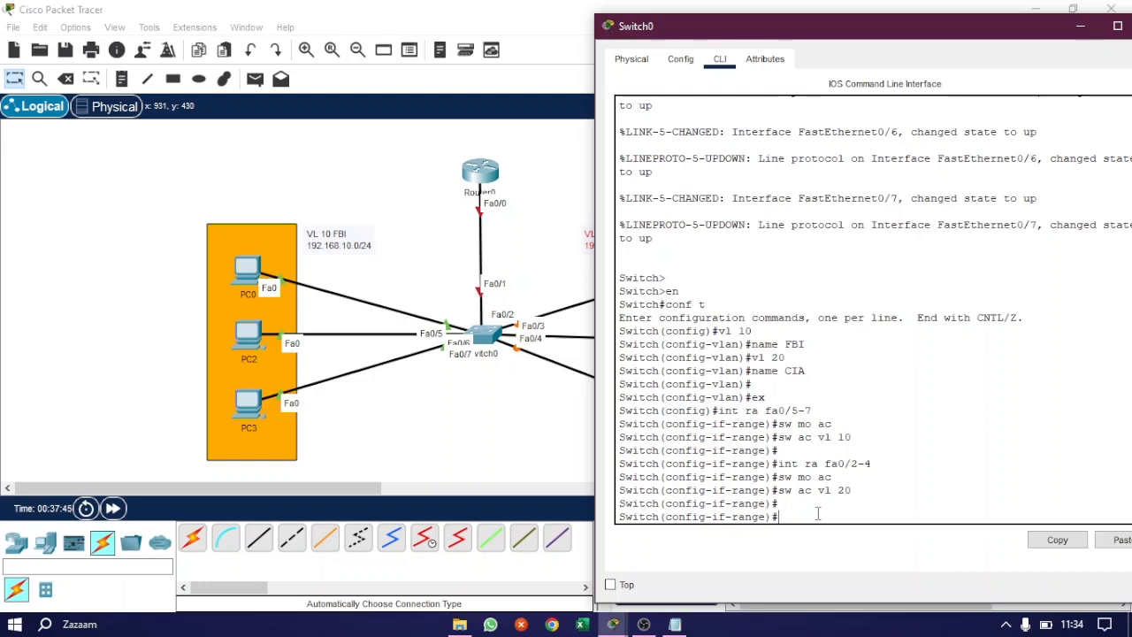
# - Exit to global configuration mode and run do sh vl to examine the ports assigned to FBI and CIA
pyautogui.write('ex')
pyautogui.press('Return')
pyautogui.write('do')
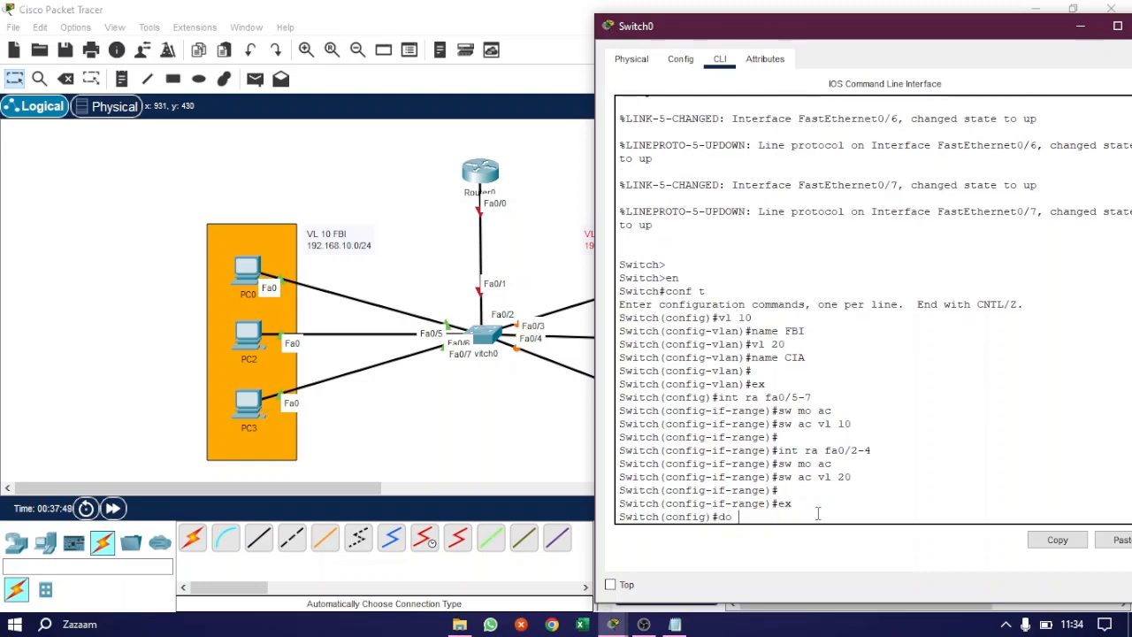
pyautogui.write(' sh vl')
pyautogui.press('Return')
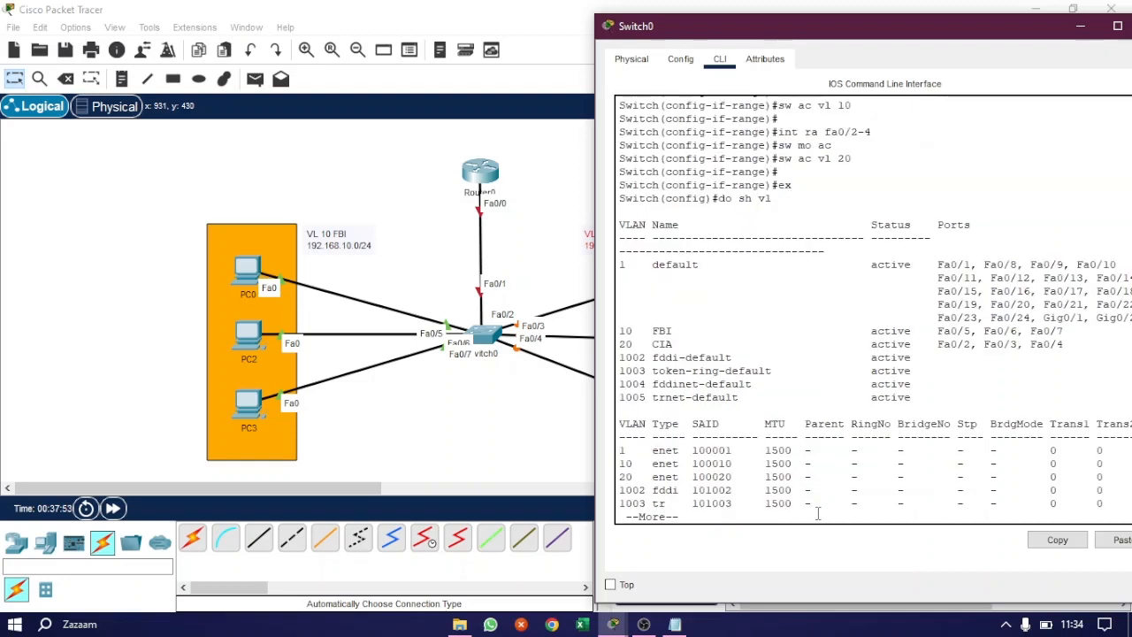
pyautogui.moveTo(807, 36); pyautogui.dragTo(783, 36)
pyautogui.moveTo(914, 329); pyautogui.dragTo(1048, 329)
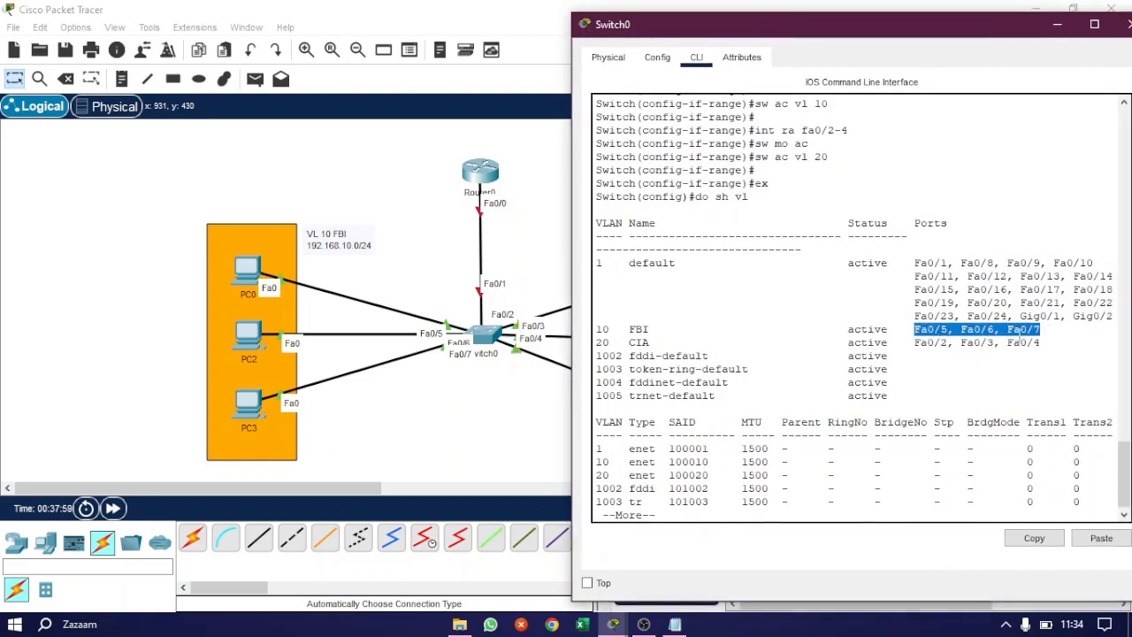
pyautogui.moveTo(596, 329); pyautogui.dragTo(651, 329)
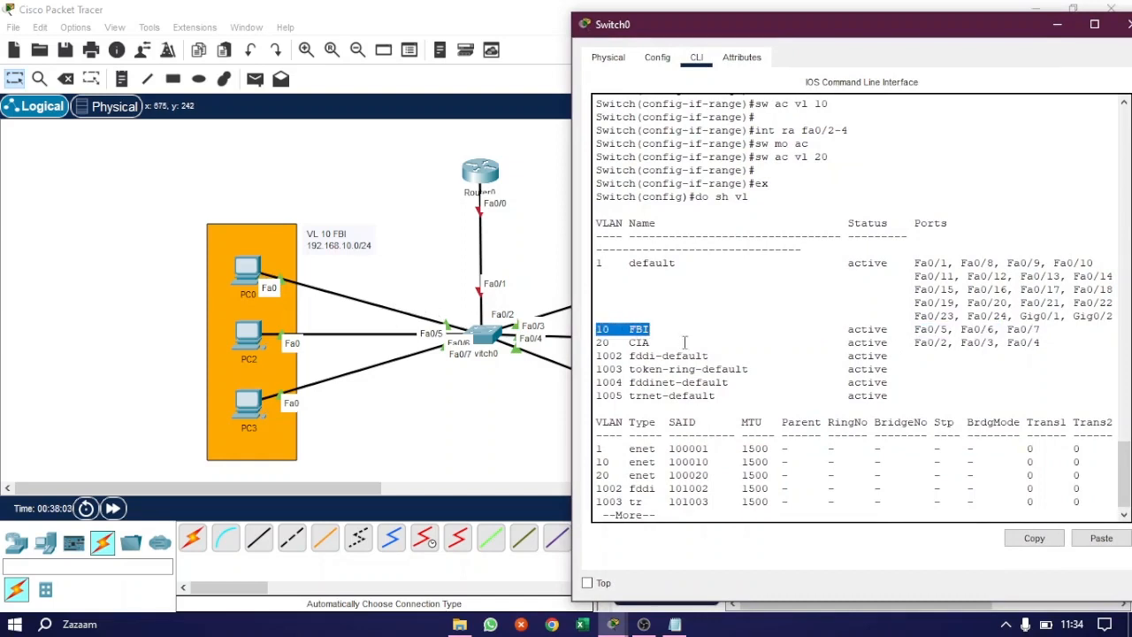
pyautogui.moveTo(914, 343); pyautogui.dragTo(1068, 345)
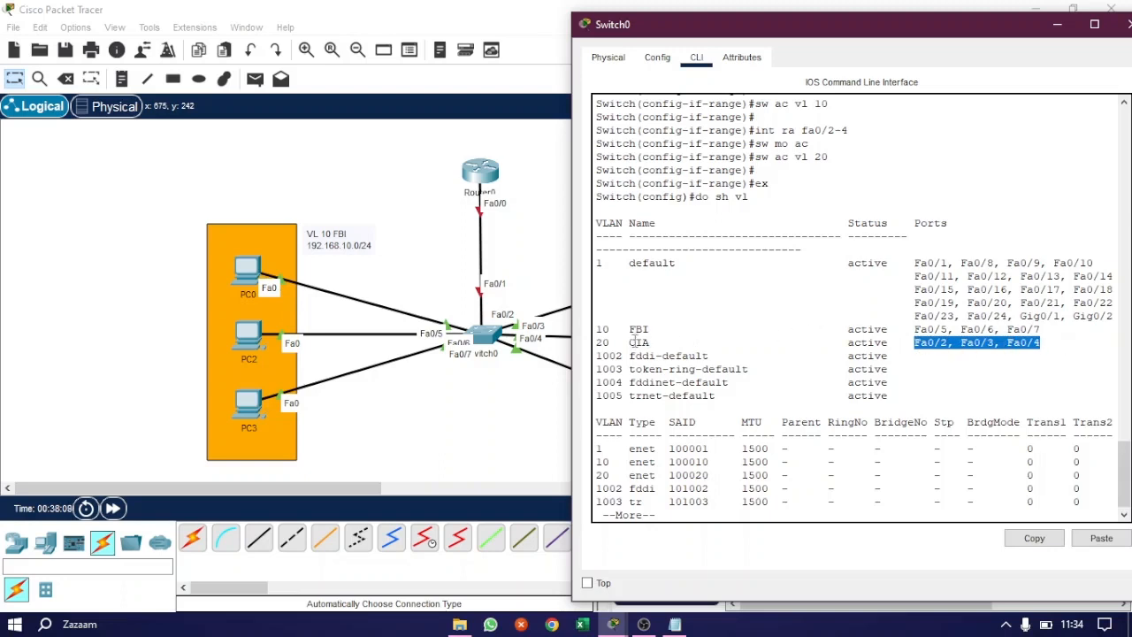
pyautogui.moveTo(595, 343); pyautogui.dragTo(618, 343)
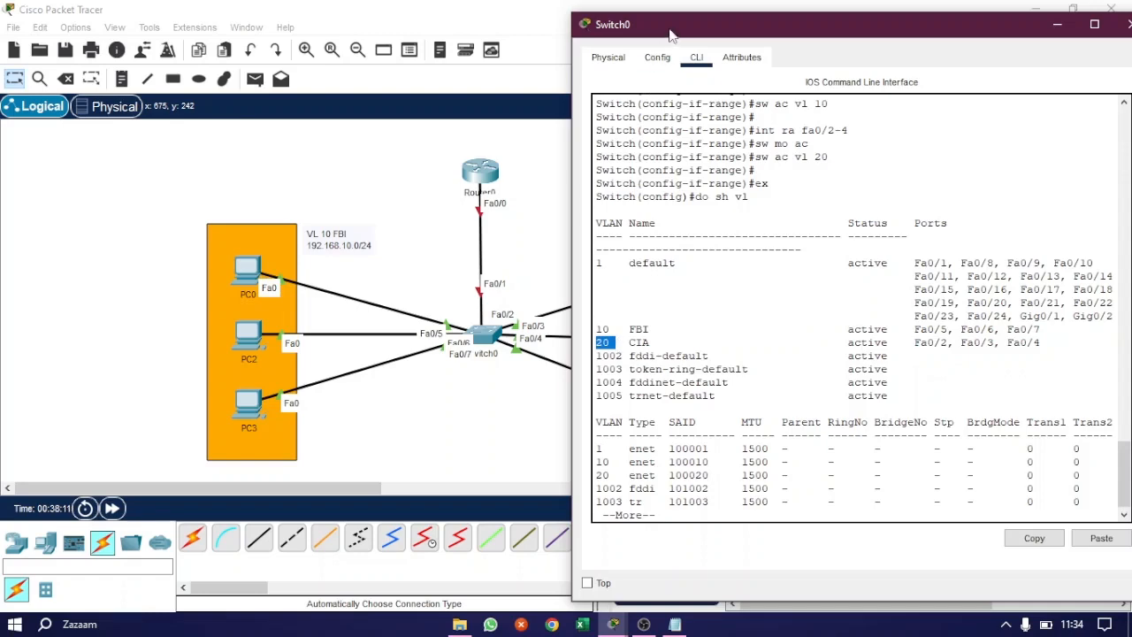
# - Page through the rest of the VLAN listing and return to the Switch0 configuration prompt
pyautogui.moveTo(669, 32); pyautogui.dragTo(610, 40)
pyautogui.click(629, 527)
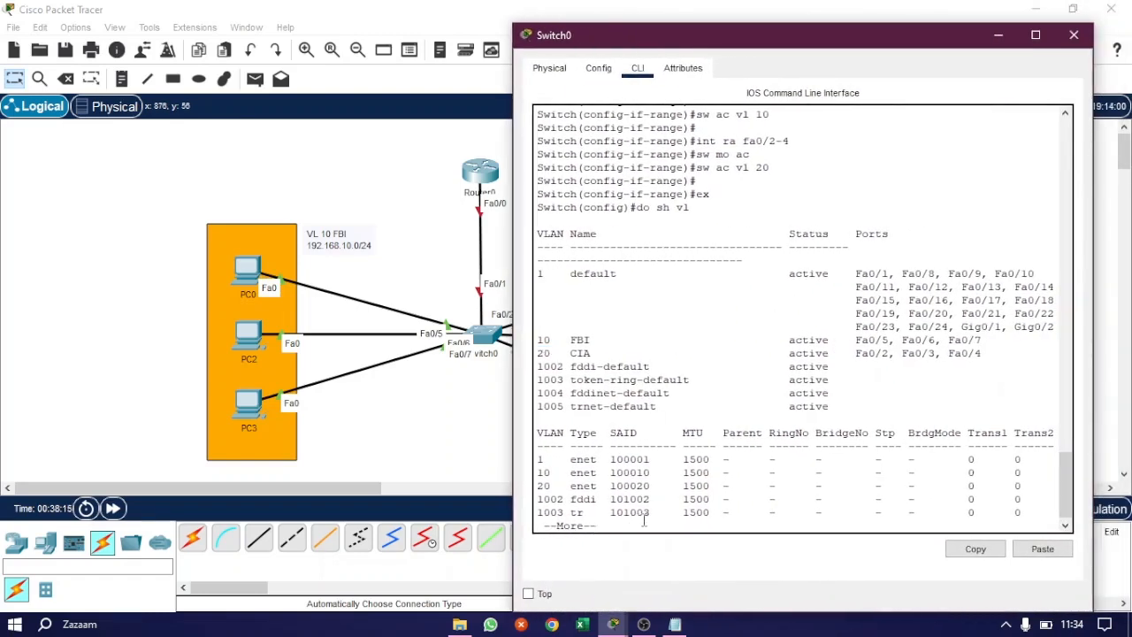
pyautogui.press('Return')
pyautogui.press('Return')
pyautogui.press('Return')
pyautogui.press('Return')
pyautogui.hotkey('ctrl', 'c')
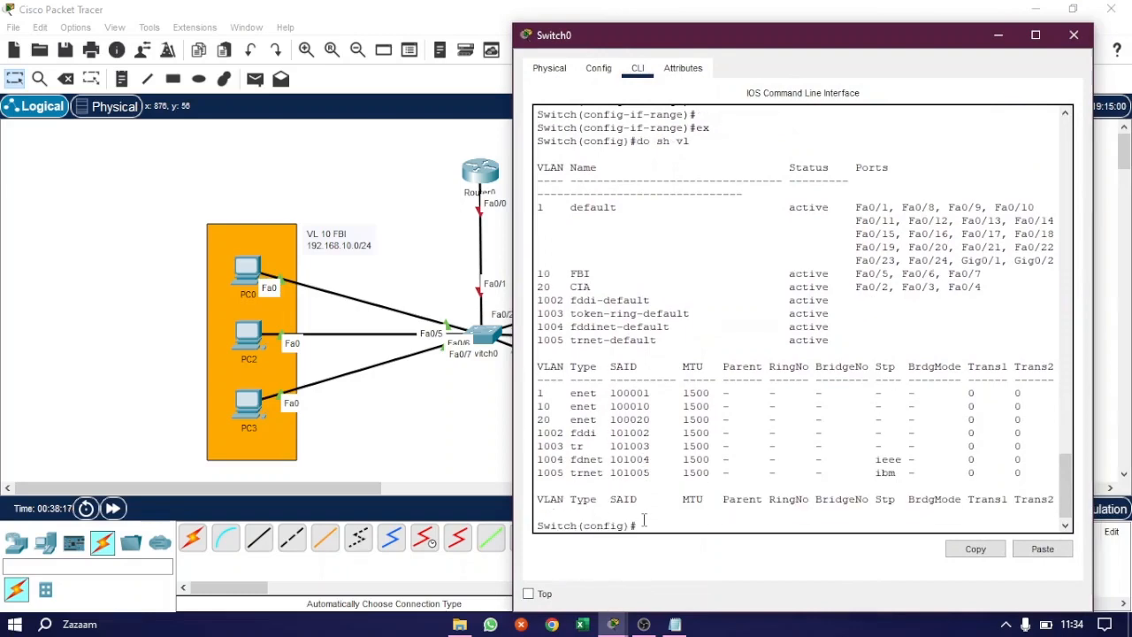
# - Enter interface configuration mode for Switch0's router-facing port with int fa0/1
pyautogui.moveTo(738, 40); pyautogui.dragTo(794, 27)
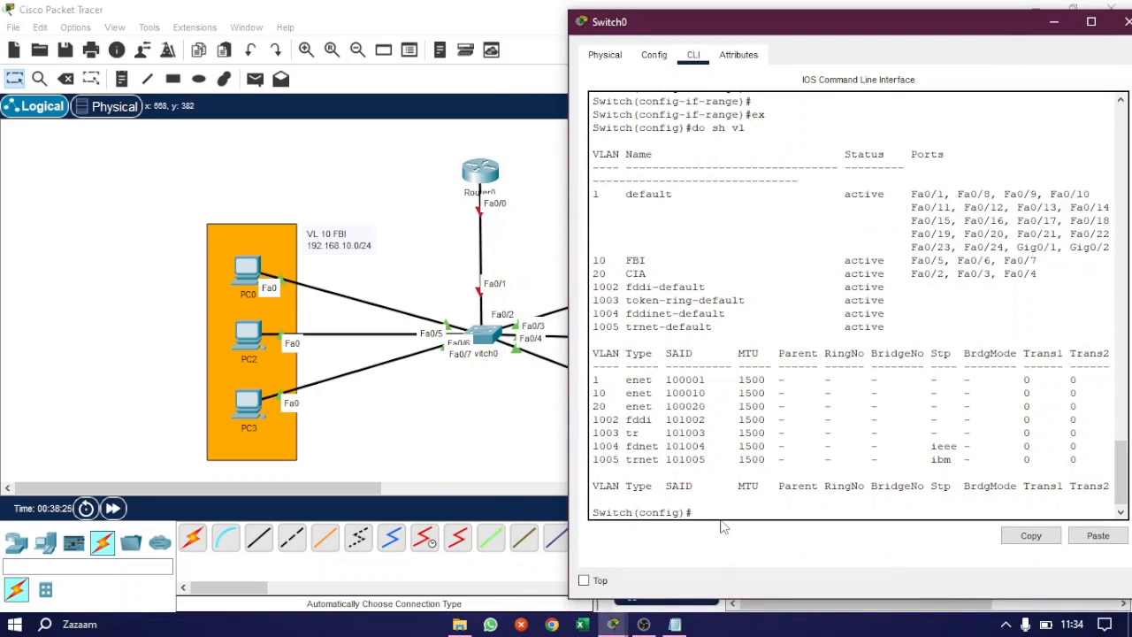
pyautogui.write('int fa0/1')
pyautogui.press('Return')
pyautogui.write('no ')
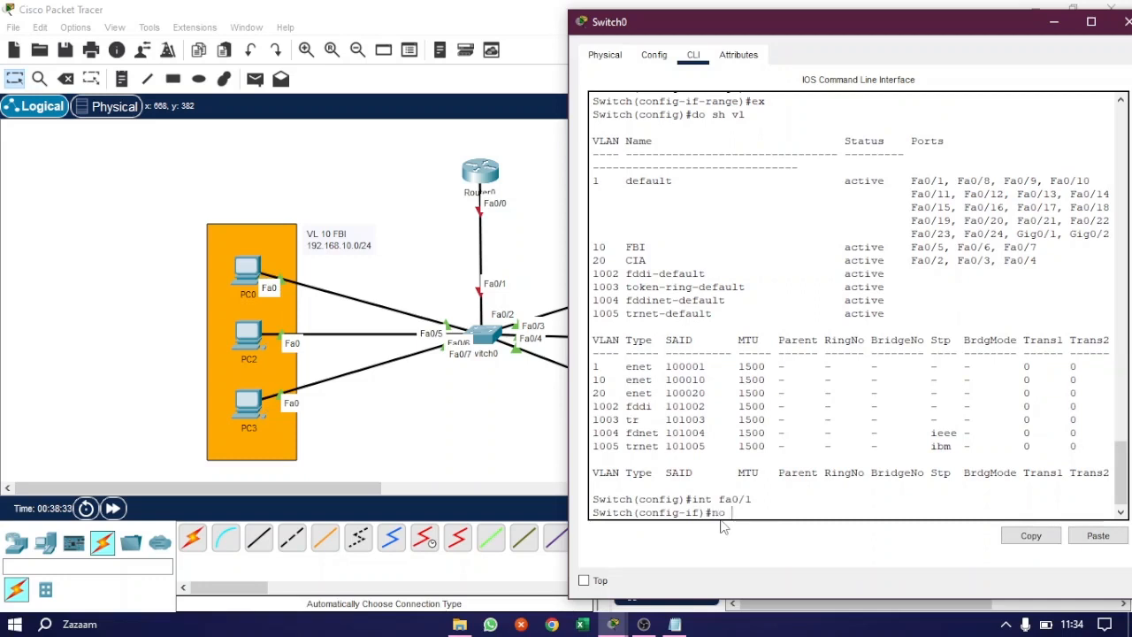
pyautogui.write('sh')
pyautogui.press('BackSpace')
pyautogui.press('BackSpace')
pyautogui.press('BackSpace')
pyautogui.press('BackSpace')
pyautogui.press('BackSpace')
# - Set Switch0's Fa0/1 port to trunk mode with sw mo tr, review the command output and close the Switch0 window
pyautogui.write('sw mo tr')
pyautogui.press('Return')
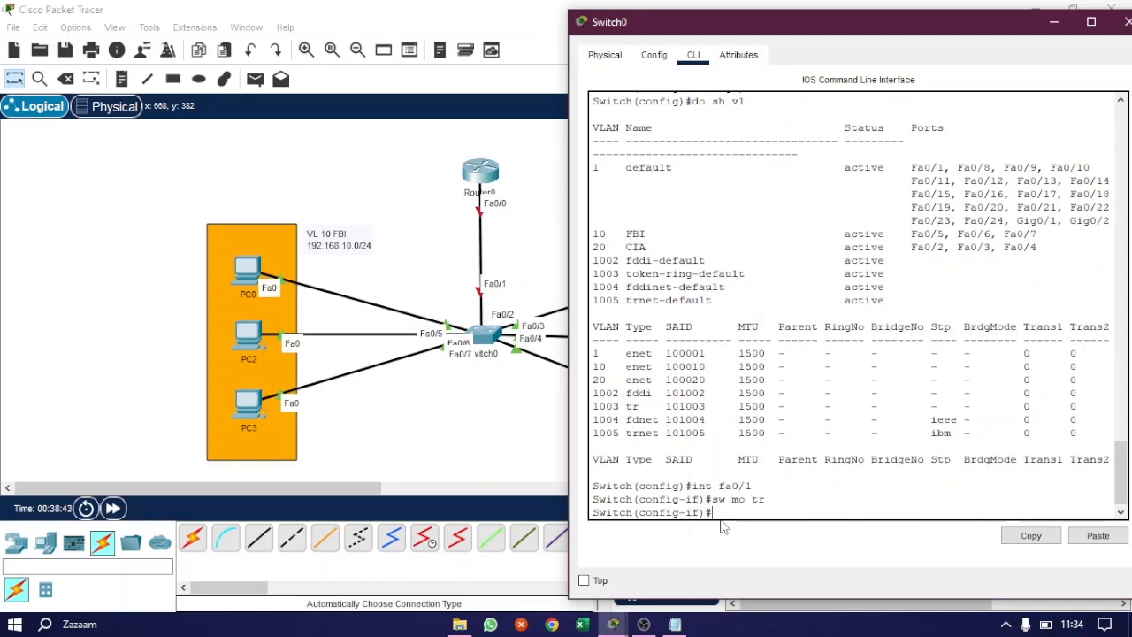
pyautogui.scroll(3, 851, 348)
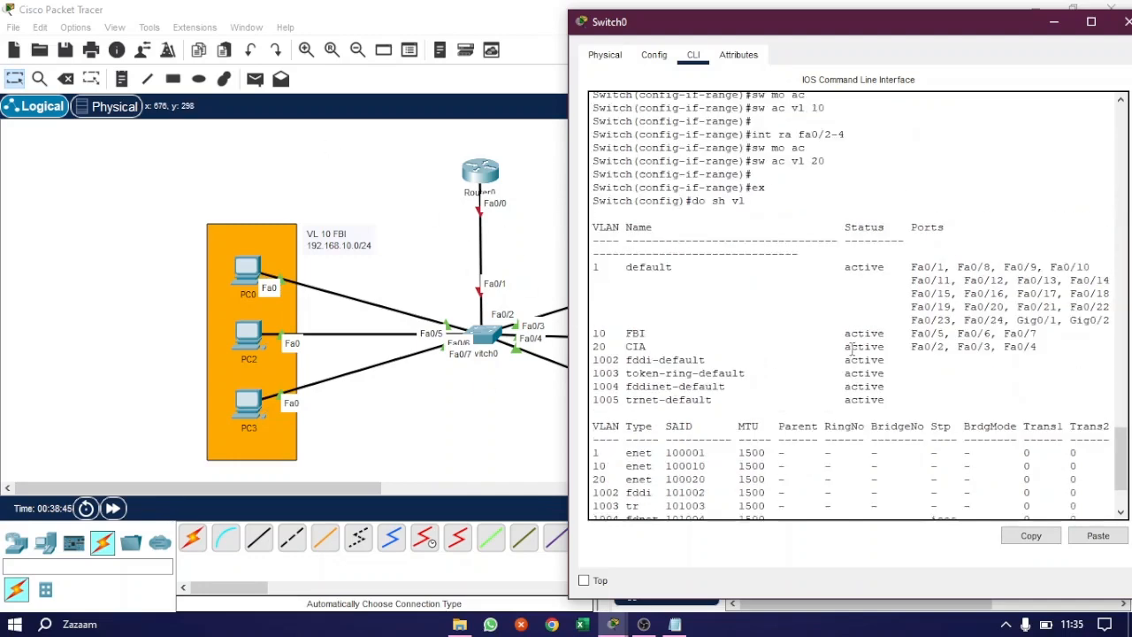
pyautogui.scroll(-3, 851, 348)
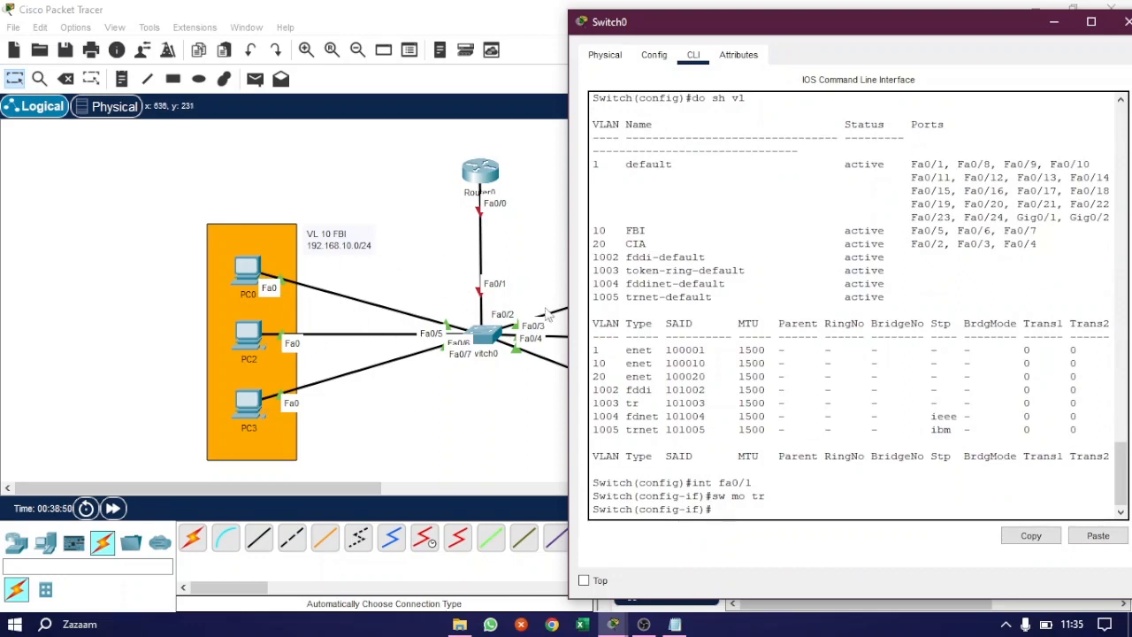
pyautogui.moveTo(928, 38); pyautogui.dragTo(866, 42)
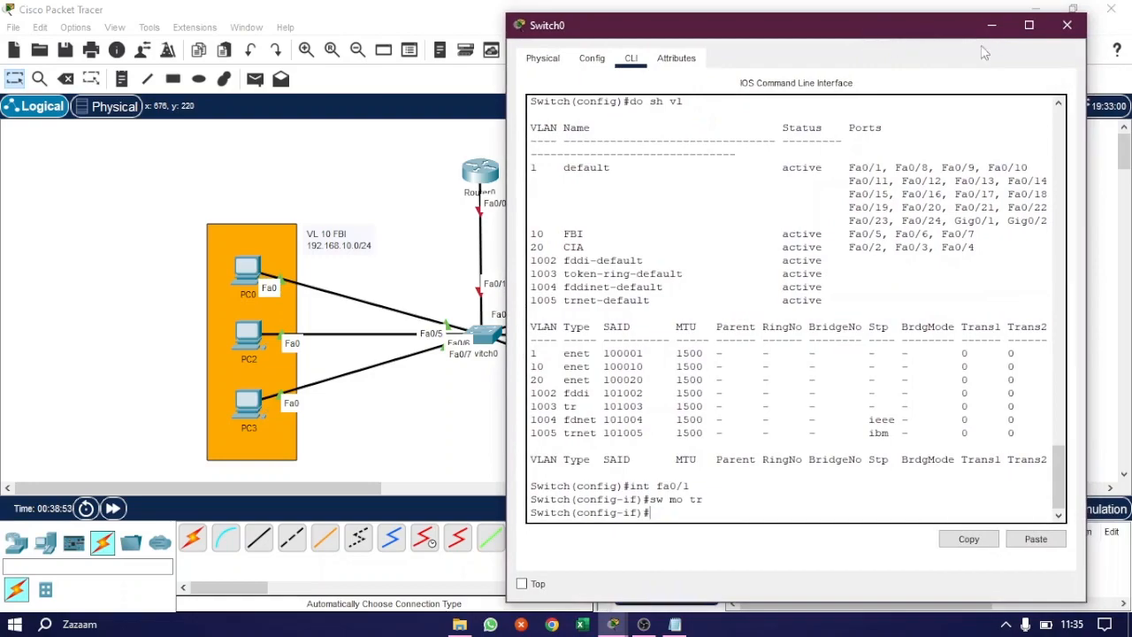
pyautogui.click(1067, 29)
# - Open Router0's command line and answer no to the initial configuration dialog
pyautogui.click(487, 177)
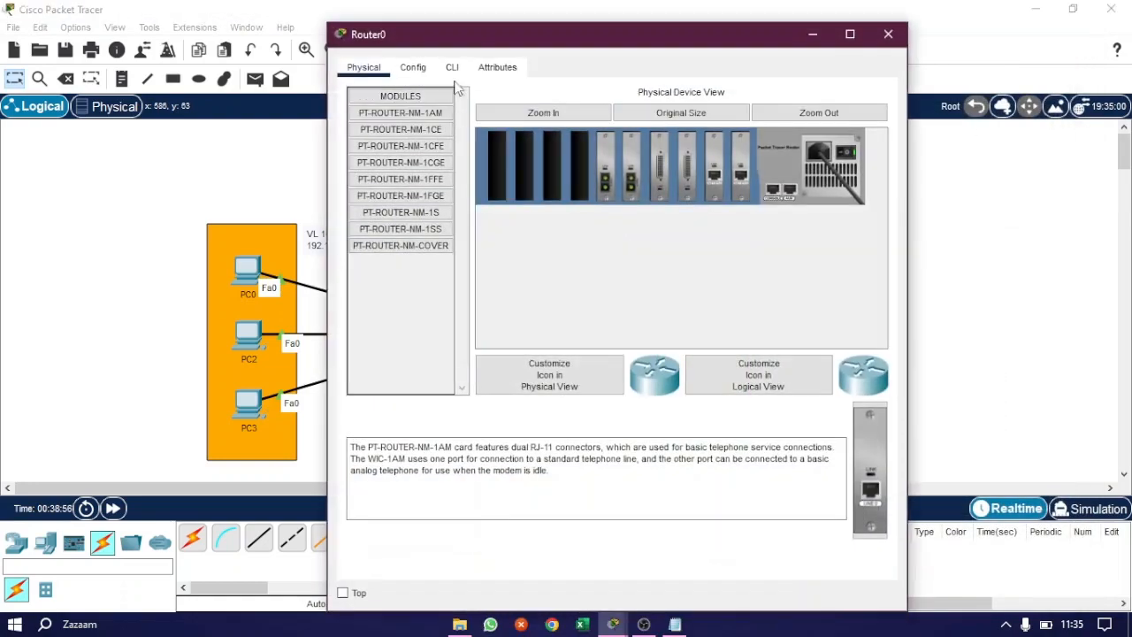
pyautogui.moveTo(478, 42); pyautogui.dragTo(718, 30)
pyautogui.click(690, 52)
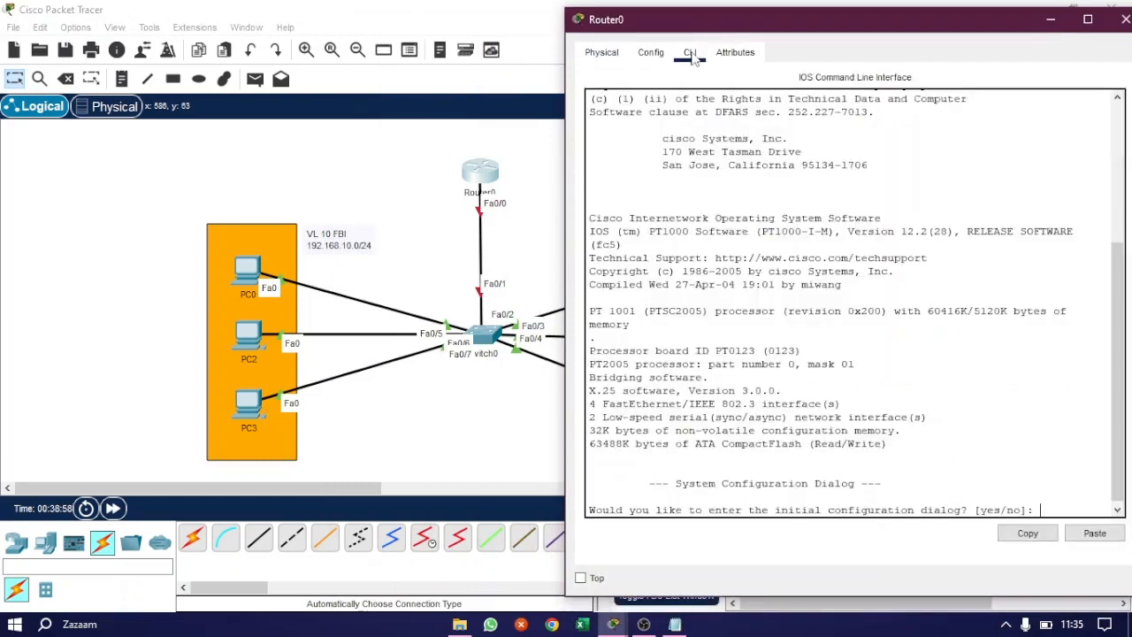
pyautogui.write('no')
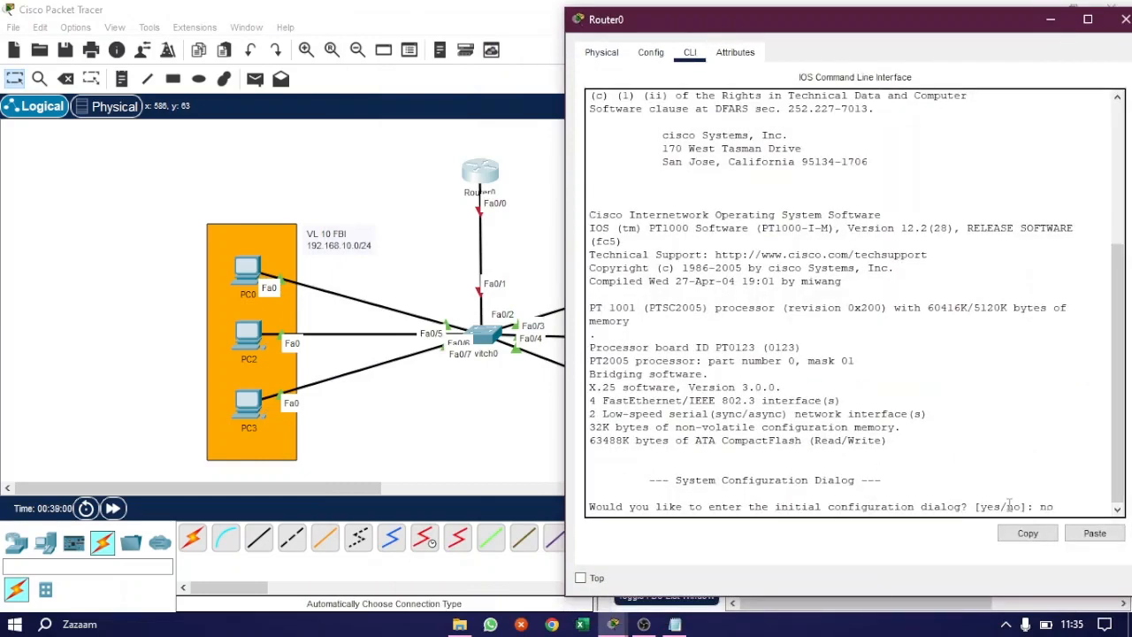
pyautogui.press('Return')
pyautogui.press('Return')
# - Enter privileged mode on Router0 with en and global configuration mode with conf t
pyautogui.write('er>e')
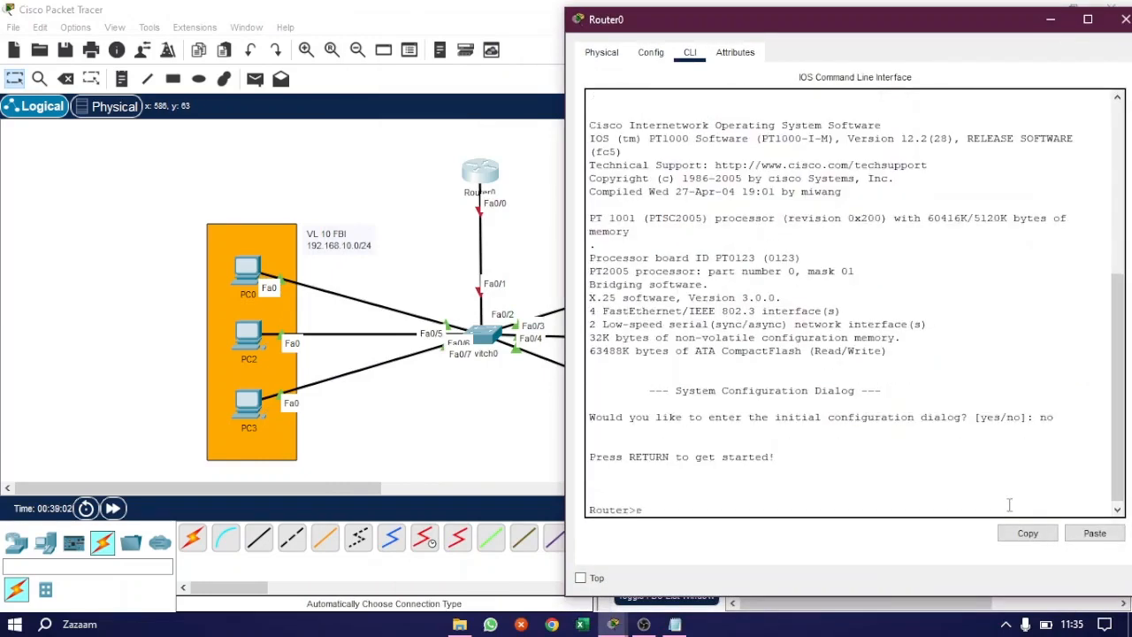
pyautogui.write('n')
pyautogui.press('Return')
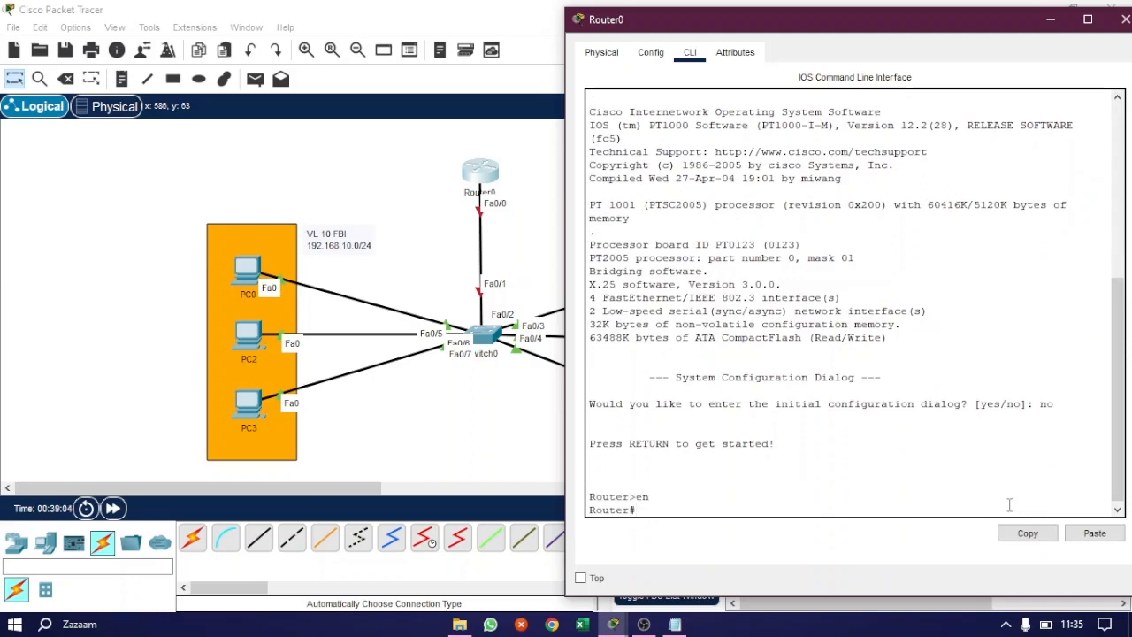
pyautogui.write('conf t')
pyautogui.press('Return')
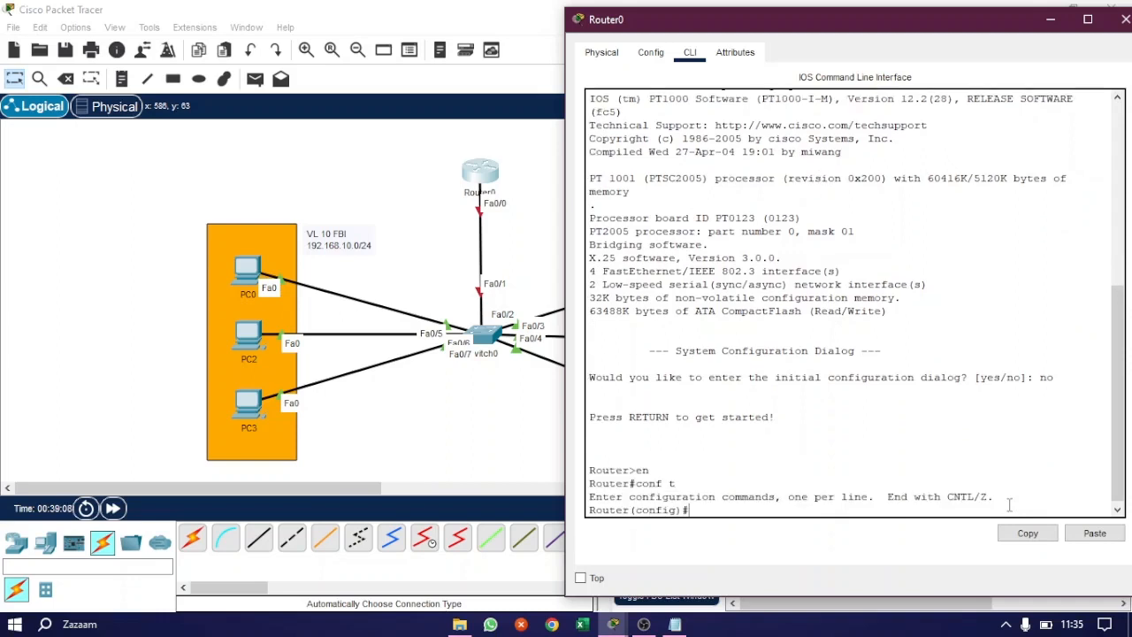
# - Enable Router0's interface fa0/0 with no sh
pyautogui.write('int fa0/0')
pyautogui.press('Return')
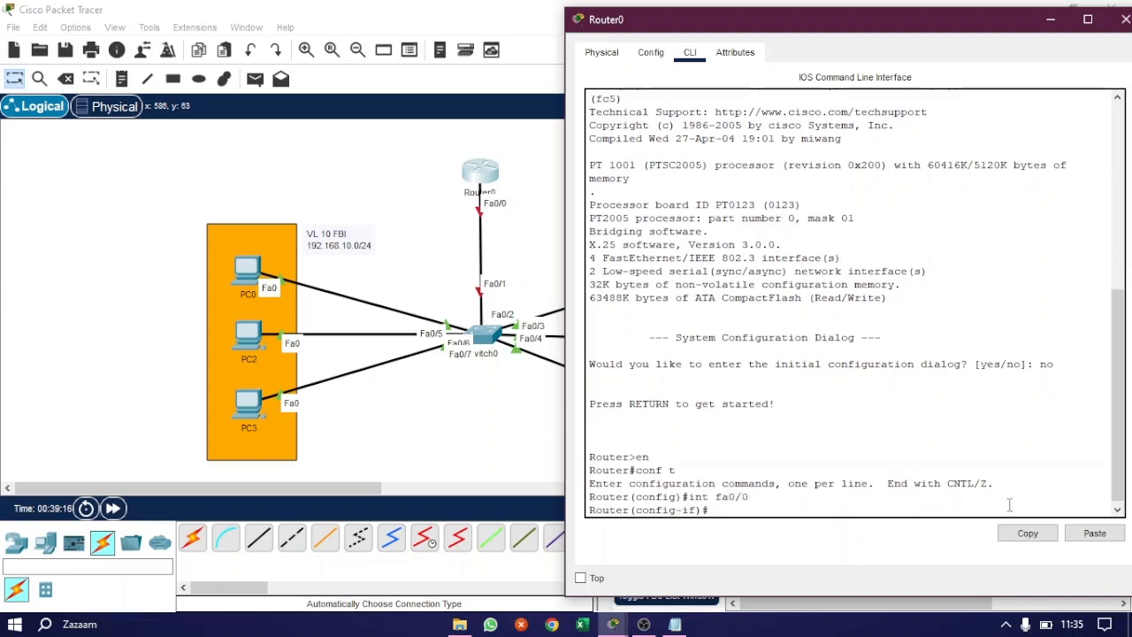
pyautogui.write('no sh')
pyautogui.press('Return')
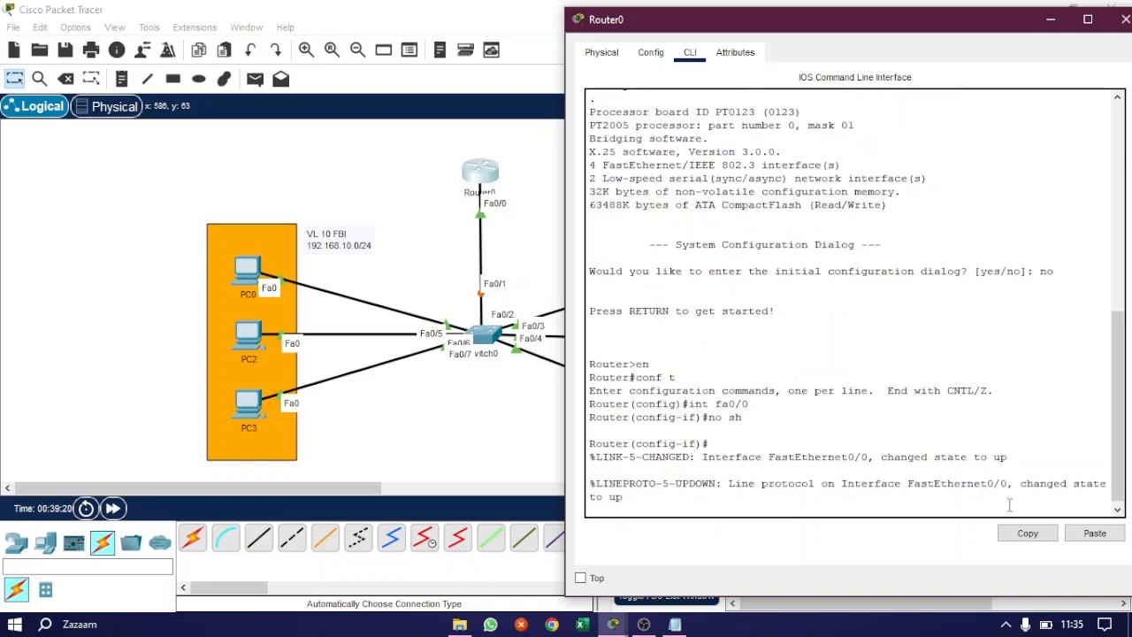
pyautogui.press('Return')
pyautogui.press('Return')
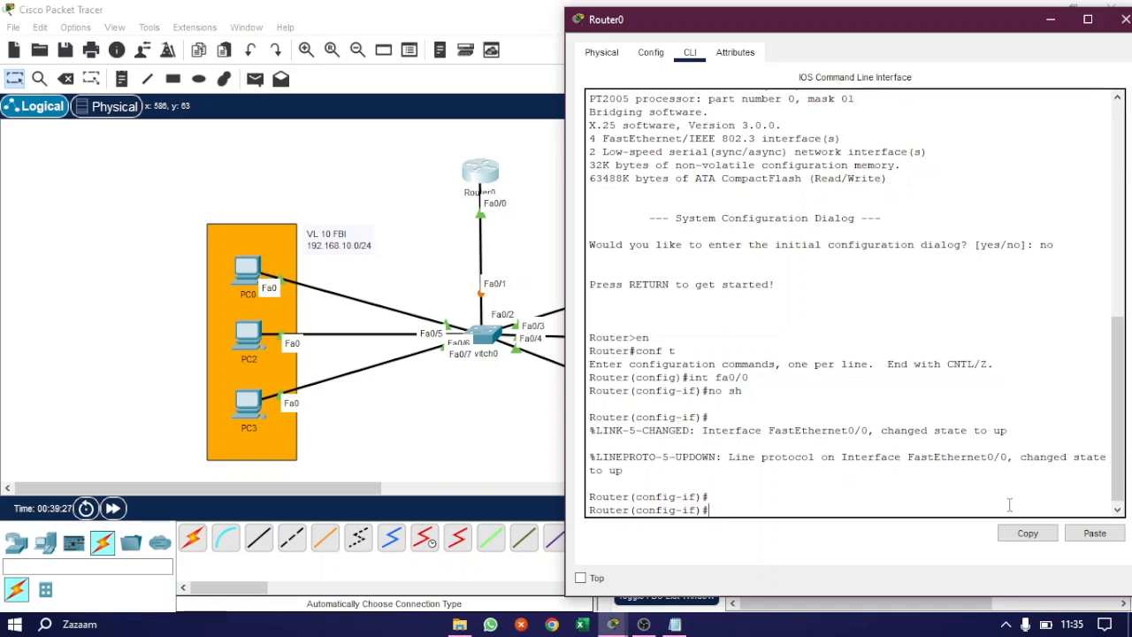
# - Create subinterface fa0/0.10 on Router0 with int fa0/0.10
pyautogui.write('int fa0/0.')
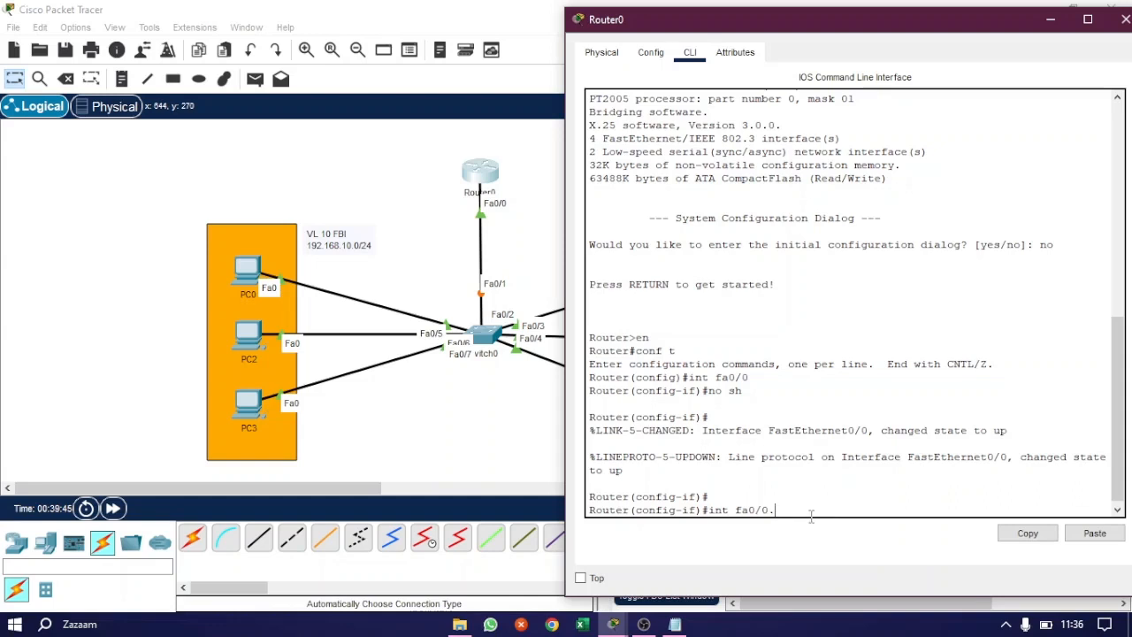
pyautogui.write('10')
pyautogui.press('Return')
pyautogui.press('Return')
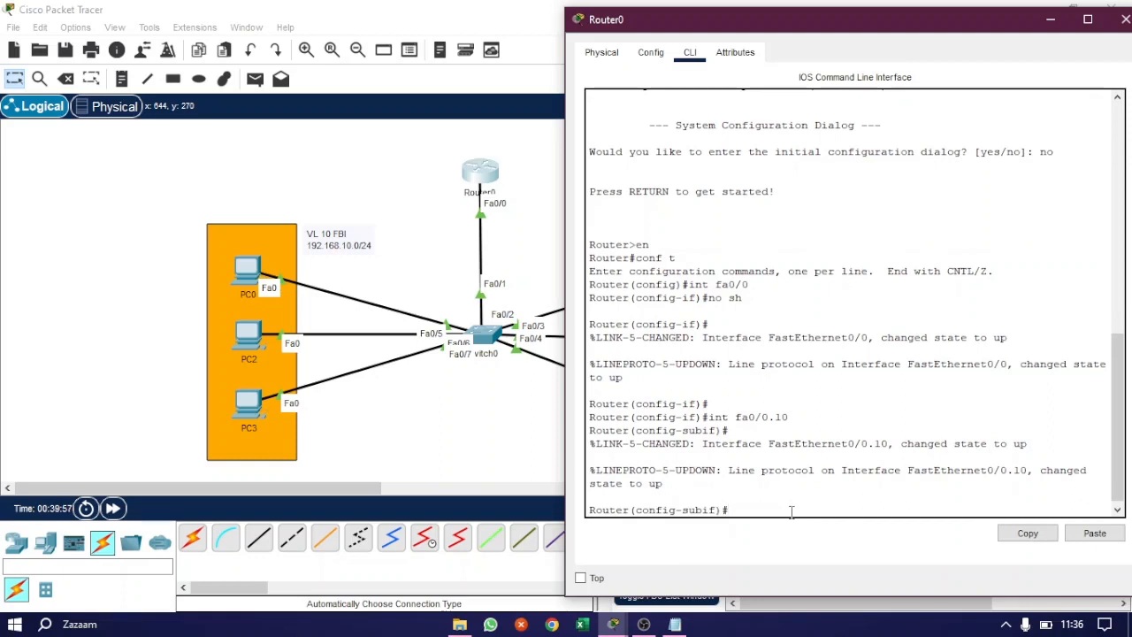
# - Try to assign IP address 192.168.10.1 with mask 255.255.255.0 to subinterface fa0/0.10
pyautogui.write('ip address 192.168.10.1')
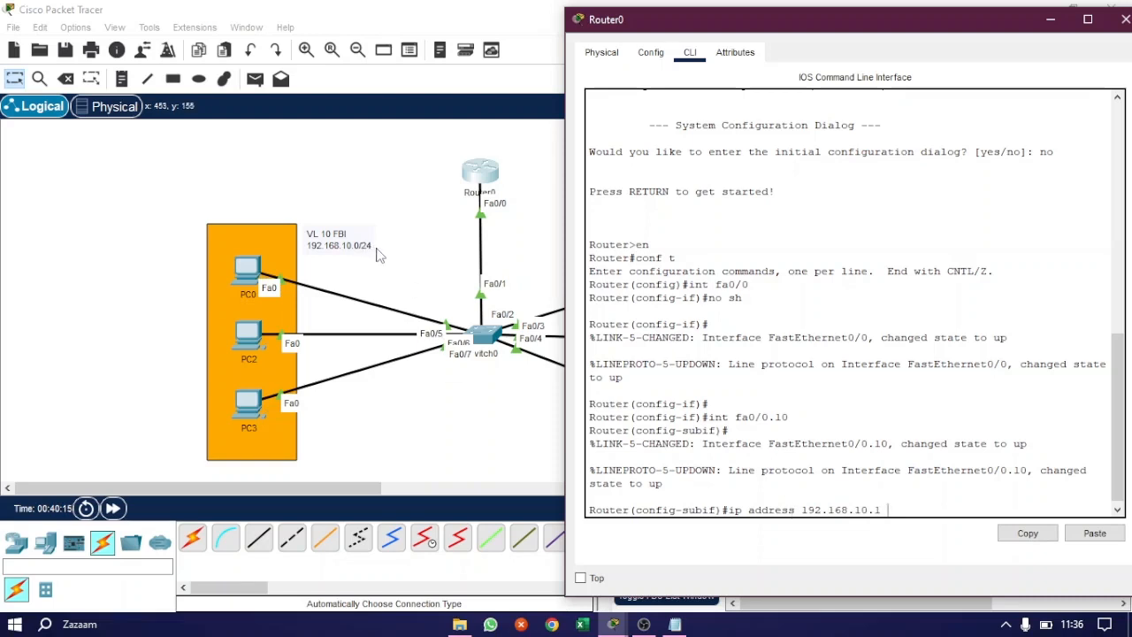
pyautogui.write('255.255.255.')
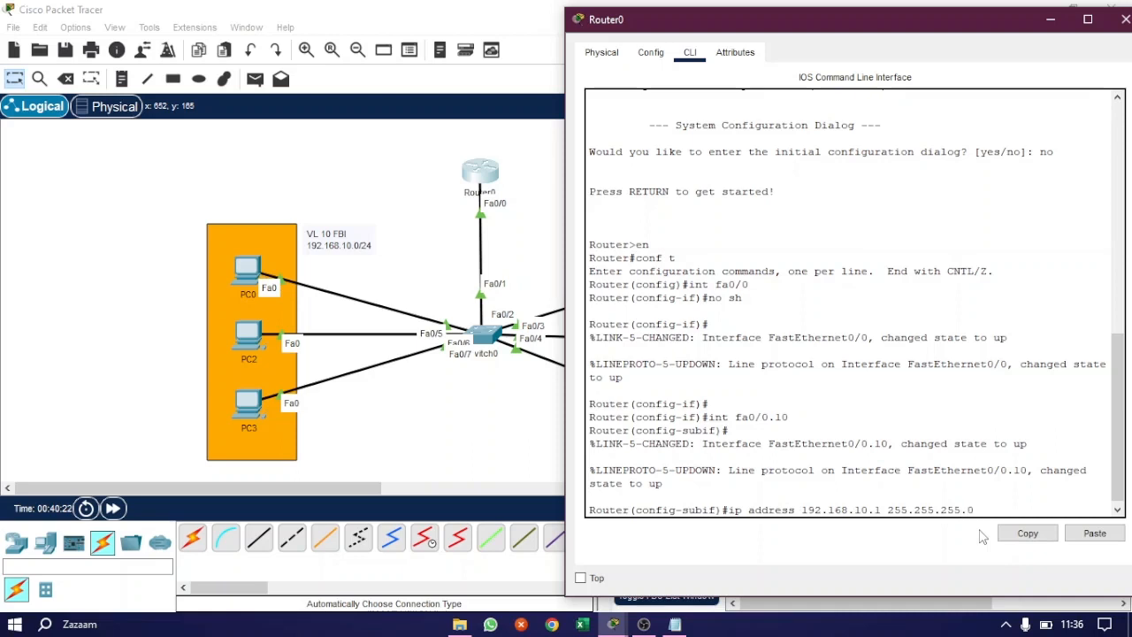
pyautogui.write('0')
pyautogui.press('Return')
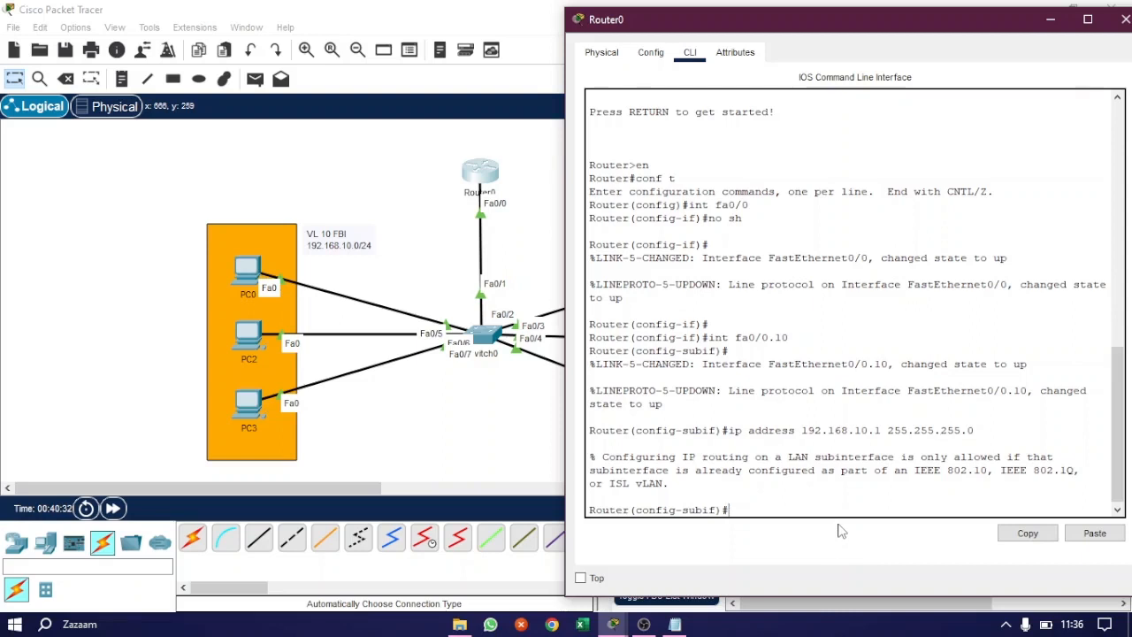
# - Set subinterface fa0/0.10 to 802.1Q tagging for VLAN 10 with encapsulation dot1Q 10
pyautogui.write('en')
pyautogui.press('Tab')
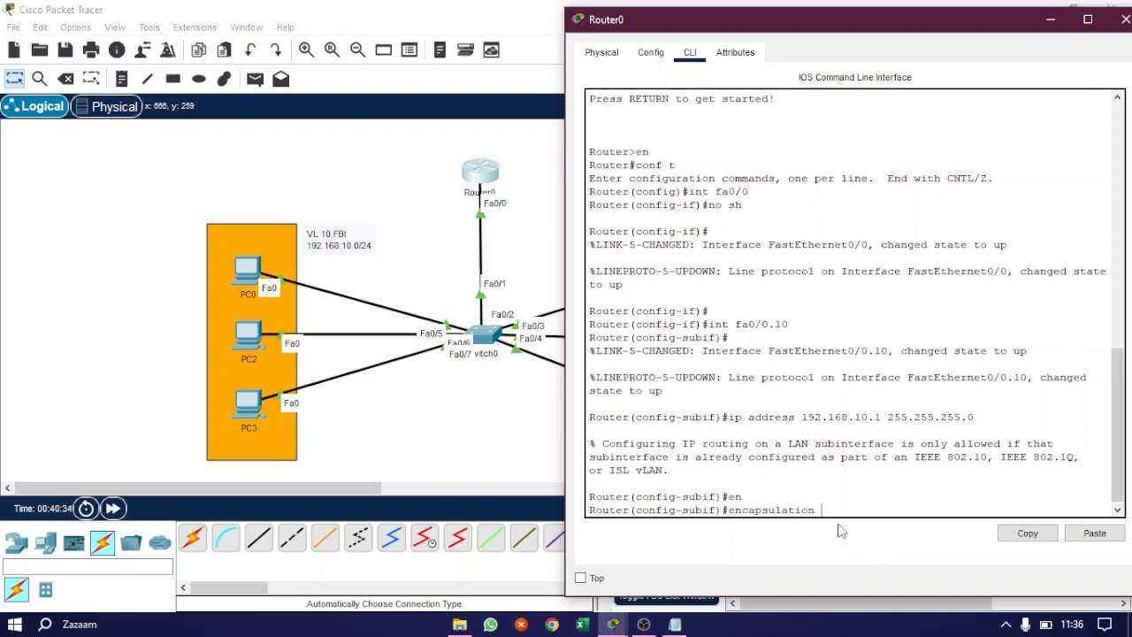
pyautogui.write('dot')
pyautogui.press('Tab')
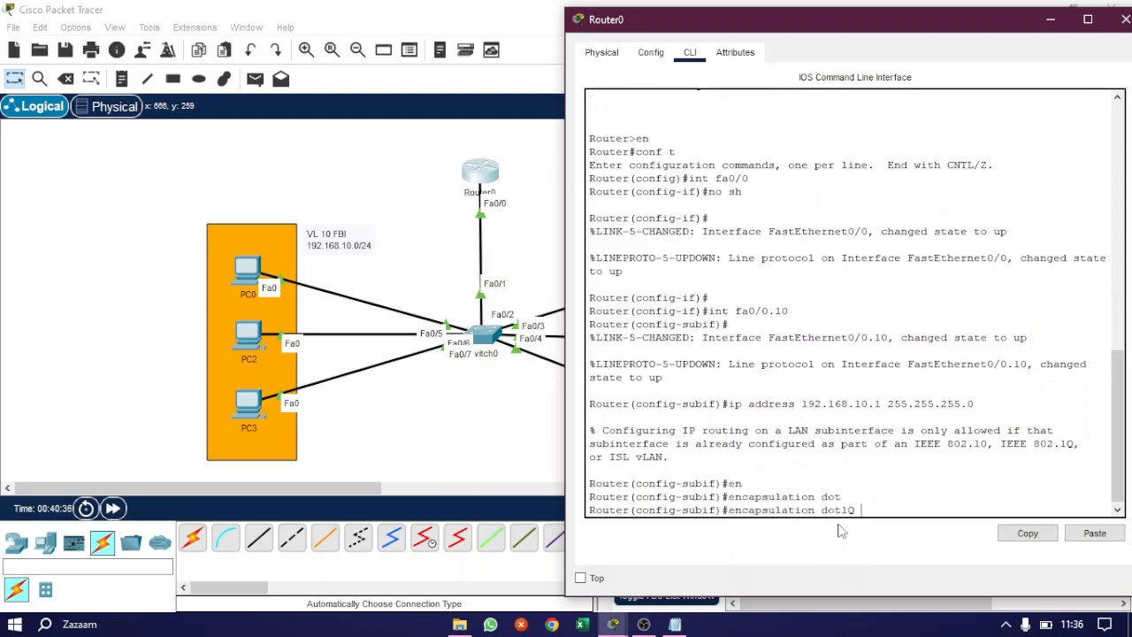
pyautogui.write('10')
pyautogui.moveTo(874, 337); pyautogui.dragTo(889, 337)
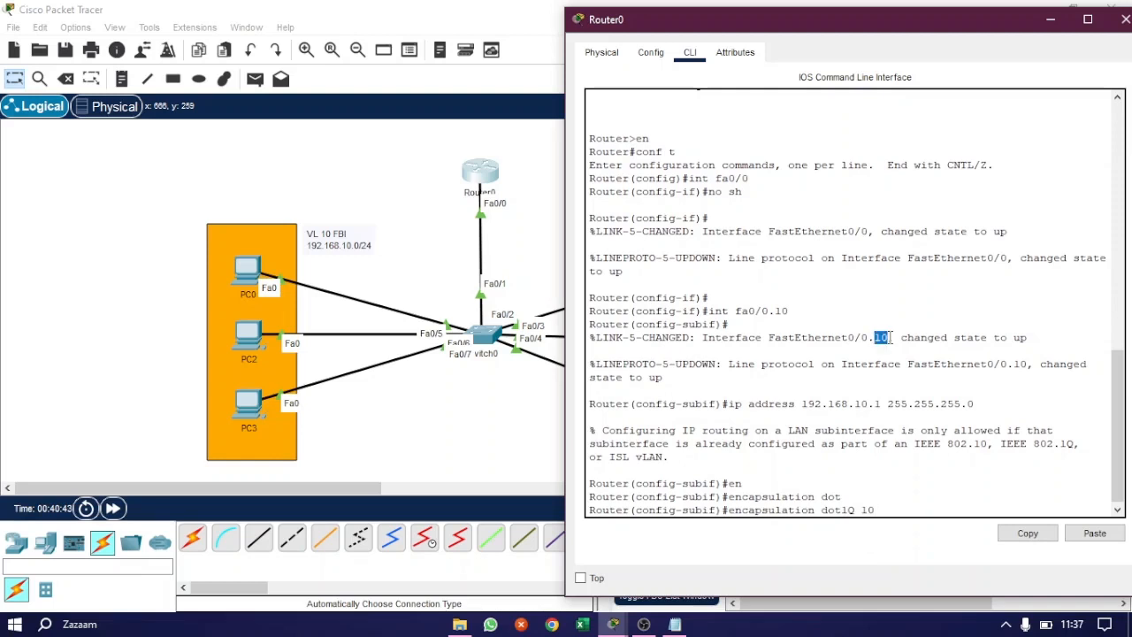
pyautogui.moveTo(863, 510); pyautogui.dragTo(885, 510)
pyautogui.click(887, 510)
pyautogui.press('Return')
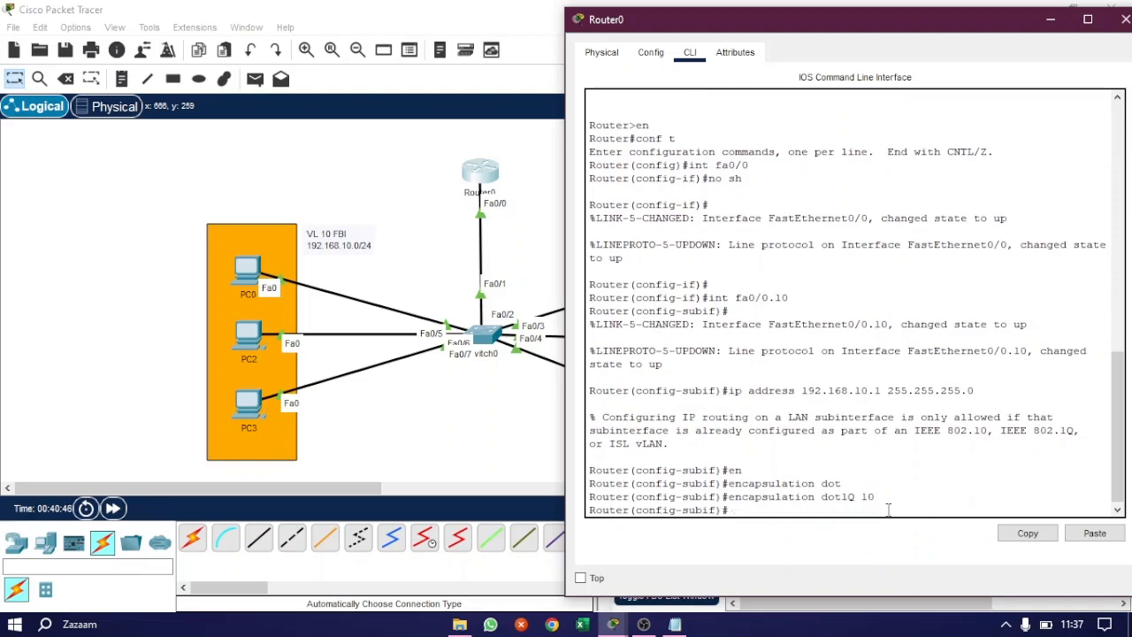
# - Assign IP address 192.168.10.1 with mask 255.255.255.0 to the VLAN 10 subinterface by reusing the earlier command
pyautogui.press('Up')
pyautogui.press('Up')
pyautogui.press('Up')
pyautogui.press('Up')
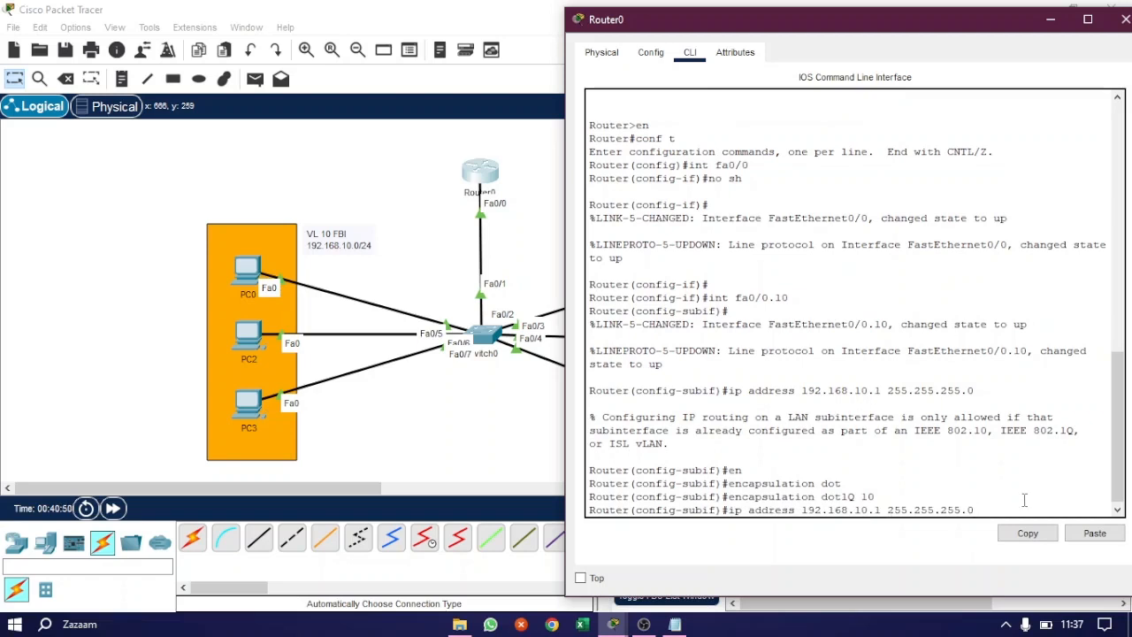
pyautogui.press('Return')
pyautogui.press('Return')
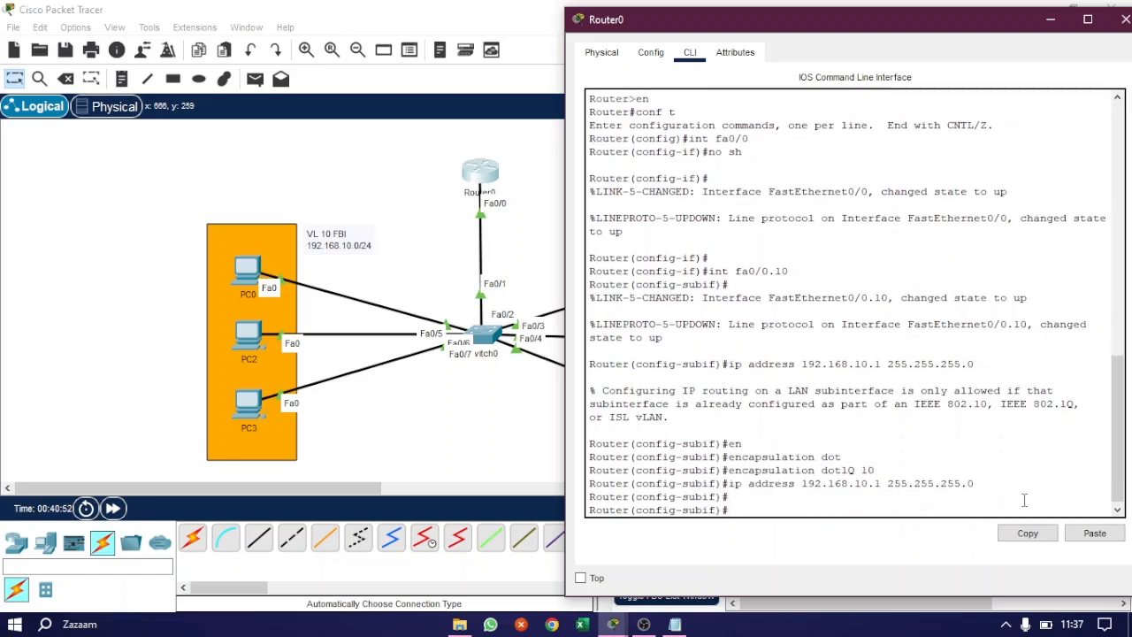
# - Create subinterface fa0/0.20 on Router0 by adapting the earlier command to int fa0/0.20
pyautogui.press('Up')
pyautogui.press('Up')
pyautogui.press('Up')
pyautogui.press('Up')
pyautogui.press('Up')
pyautogui.press('Up')
pyautogui.press('BackSpace')
pyautogui.write('2')
pyautogui.press('Return')
pyautogui.press('Return')
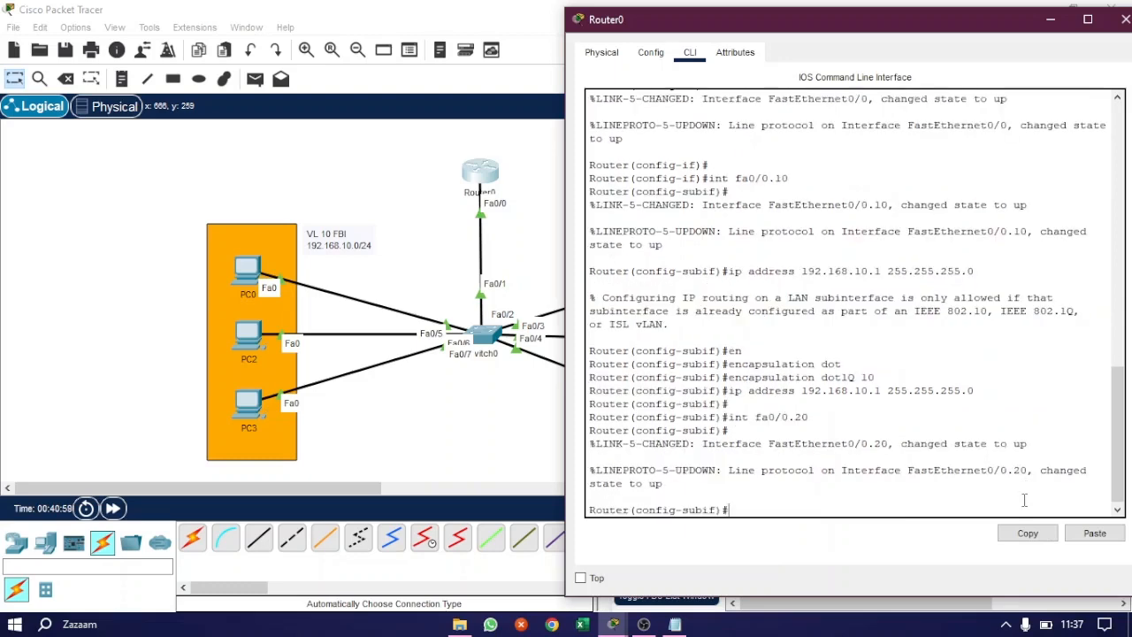
# - Set subinterface fa0/0.20 to 802.1Q tagging for VLAN 20 with encapsulation dot1Q 20
pyautogui.press('Up')
pyautogui.press('Up')
pyautogui.press('Up')
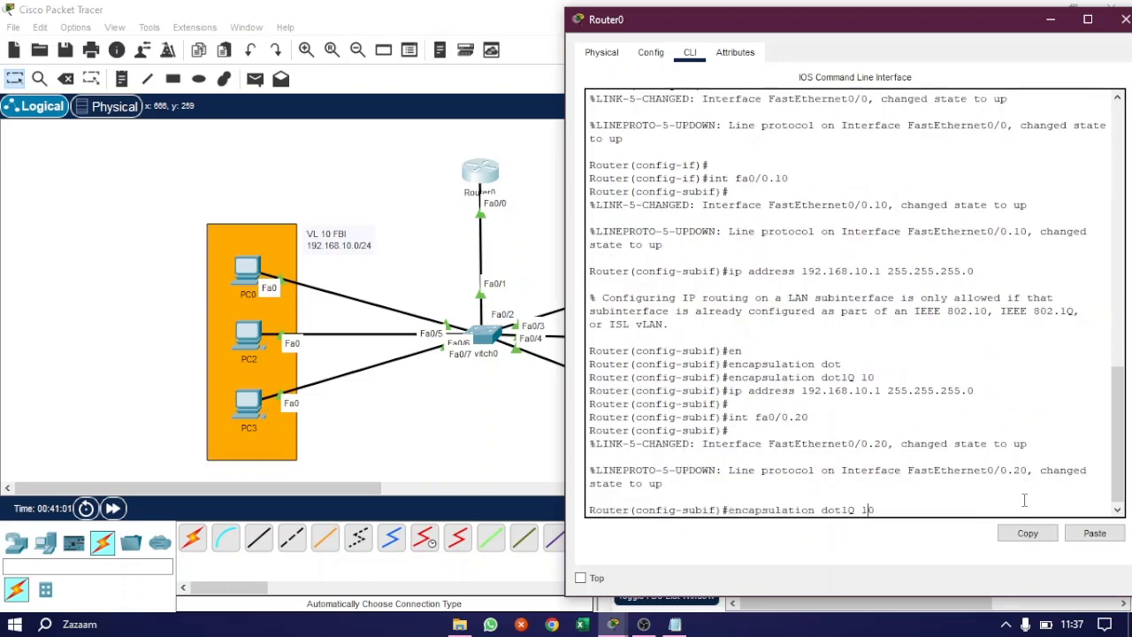
pyautogui.press('BackSpace')
pyautogui.press('BackSpace')
pyautogui.write('20')
pyautogui.press('Return')
# - Assign IP address 192.168.20.1 with mask 255.255.255.0 to subinterface fa0/0.20 by adapting the recalled ip address command
pyautogui.press('Up')
pyautogui.press('Up')
pyautogui.press('Up')
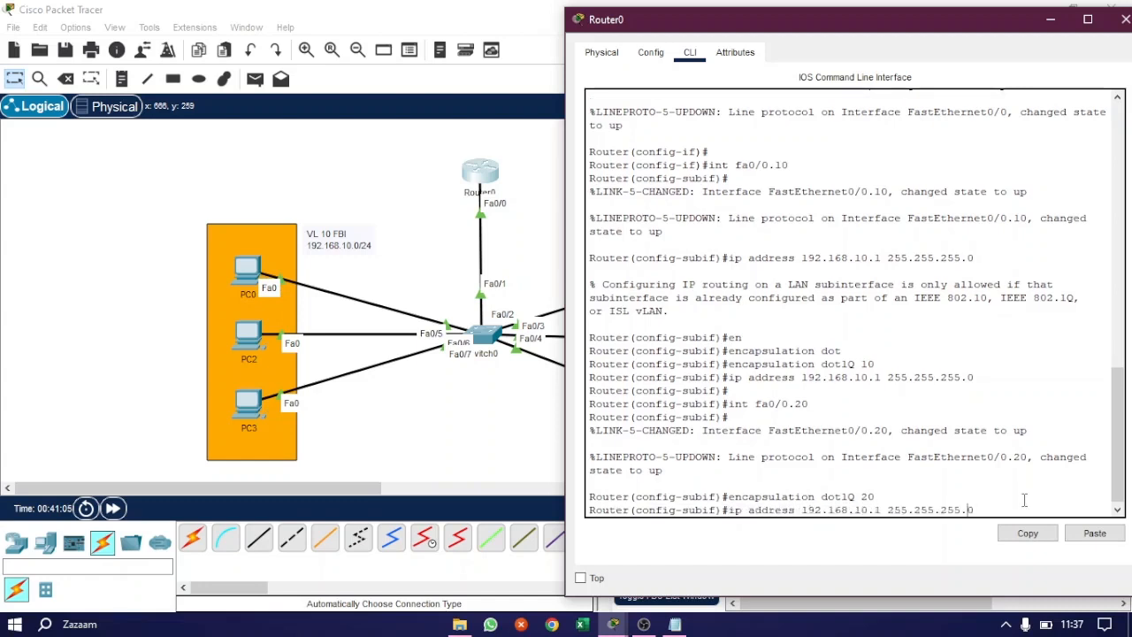
pyautogui.press('Left')
pyautogui.press('Left')
pyautogui.press('Left')
pyautogui.press('Left')
pyautogui.press('Left')
pyautogui.press('Left')
pyautogui.press('Left')
pyautogui.press('Left')
pyautogui.press('Left')
pyautogui.press('Left')
pyautogui.press('Left')
pyautogui.press('Left')
pyautogui.press('Left')
pyautogui.press('Left')
pyautogui.press('Left')
pyautogui.press('Left')
pyautogui.press('BackSpace')
pyautogui.write('2')
pyautogui.press('Return')
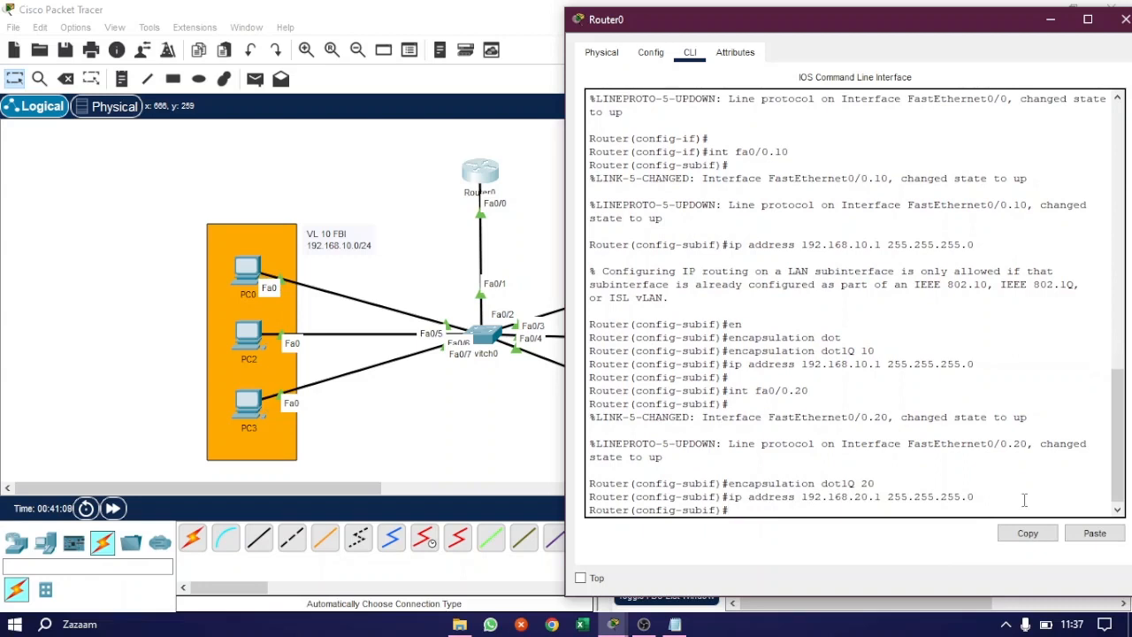
pyautogui.press('Return')
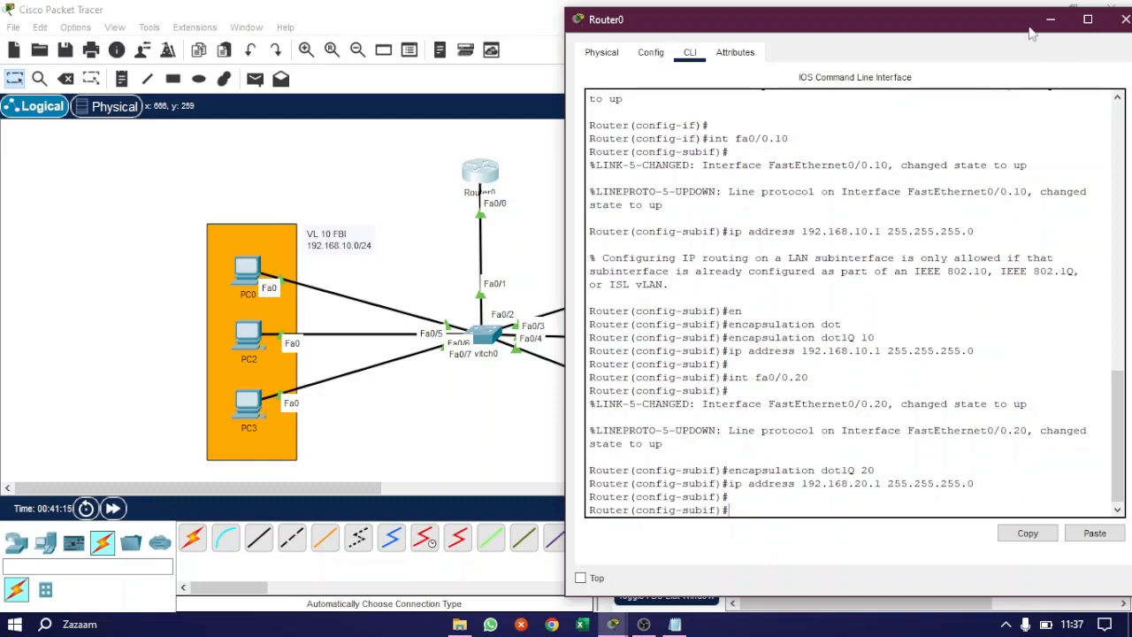
# - Minimise the Router0 window, then check Router0's port and IP address summary in the topology and copy a screenshot of it
pyautogui.moveTo(1031, 32); pyautogui.dragTo(977, 29)
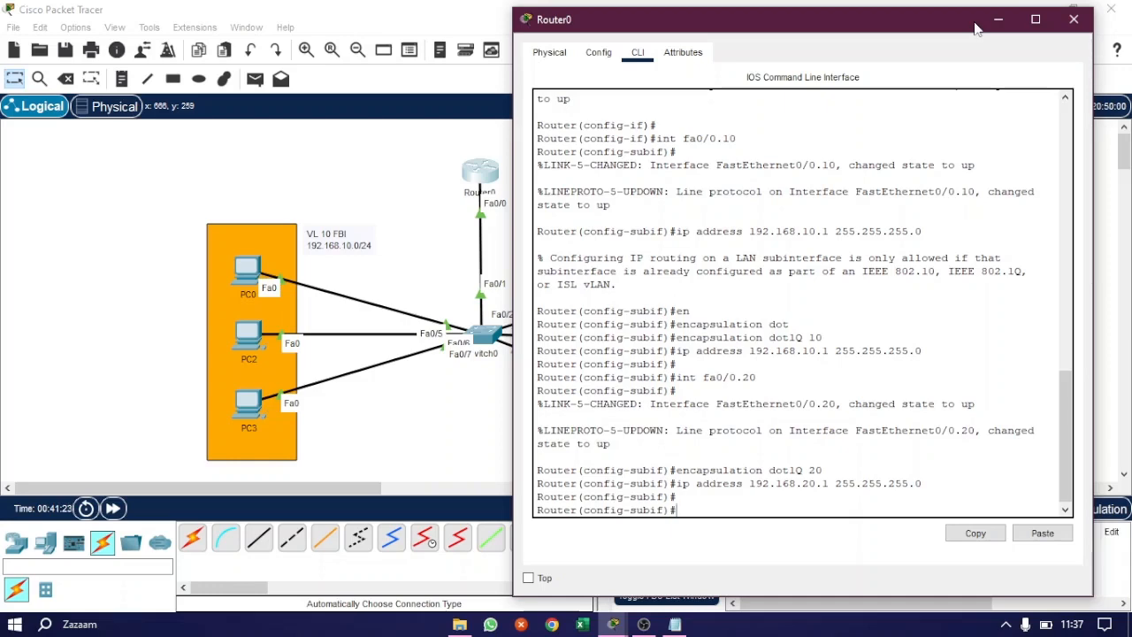
pyautogui.click(996, 21)
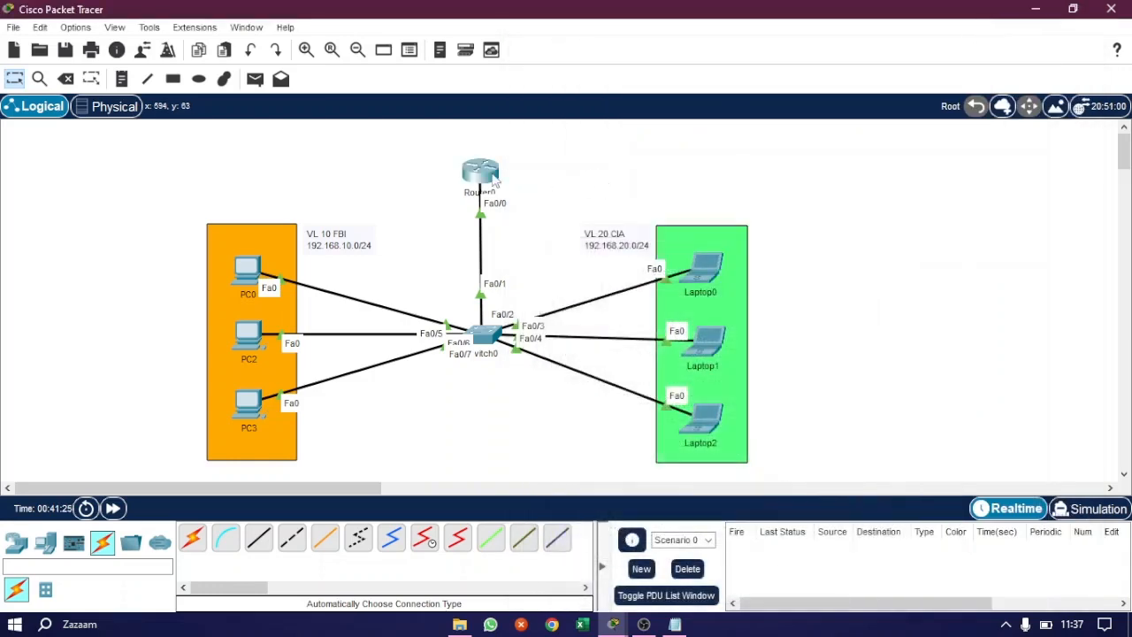
pyautogui.moveTo(483, 179)
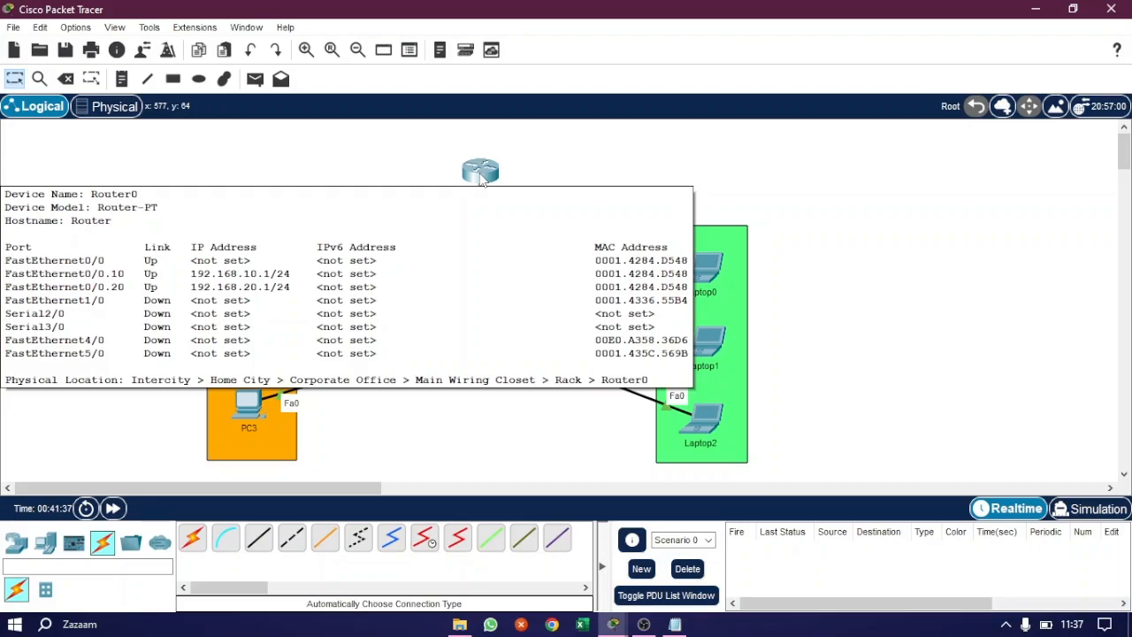
pyautogui.press('Print')
pyautogui.moveTo(1, 95)
pyautogui.mouseDown()
pyautogui.moveTo(33, 223)
pyautogui.moveTo(671, 467)
pyautogui.moveTo(732, 467)
pyautogui.mouseUp()
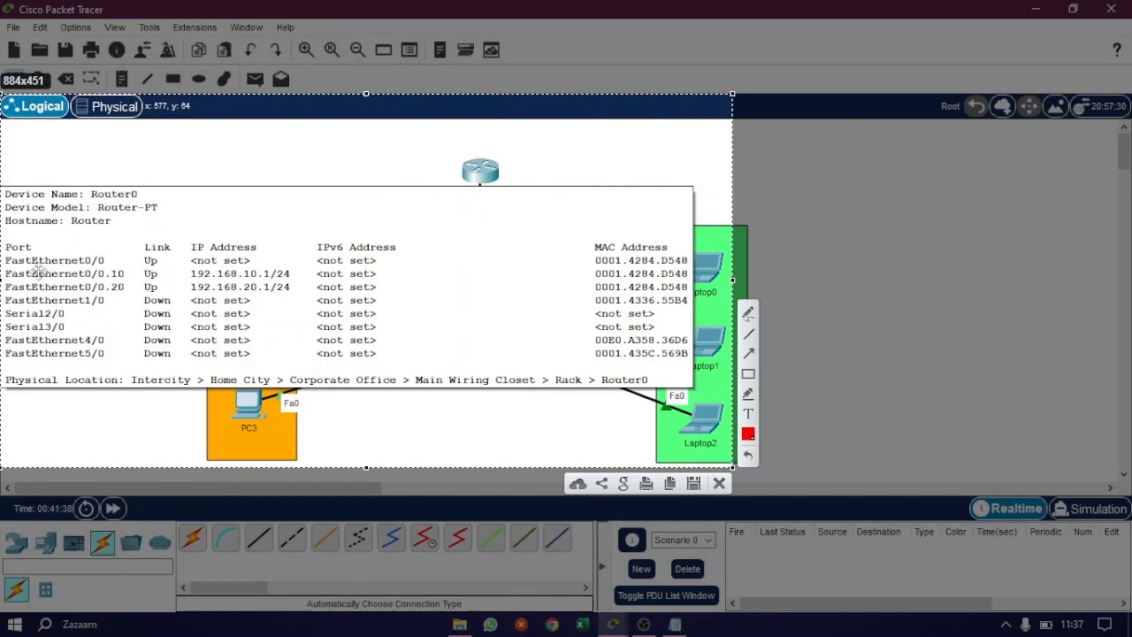
pyautogui.moveTo(16, 263)
pyautogui.mouseDown()
pyautogui.moveTo(189, 275)
pyautogui.moveTo(23, 275)
pyautogui.mouseUp()
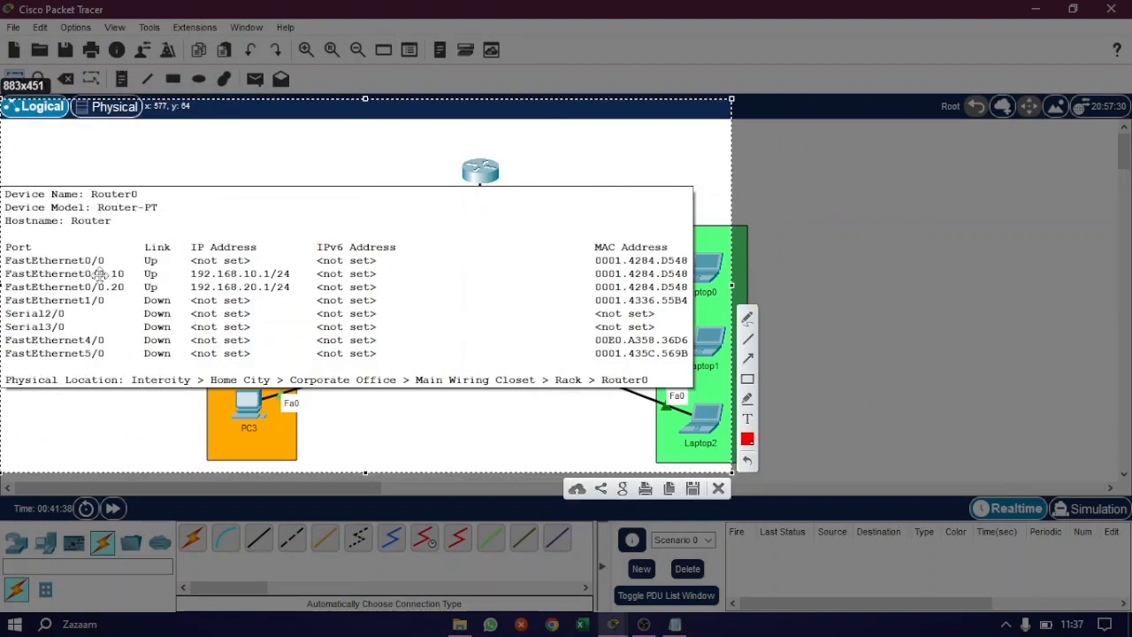
pyautogui.hotkey('ctrl', 'c')
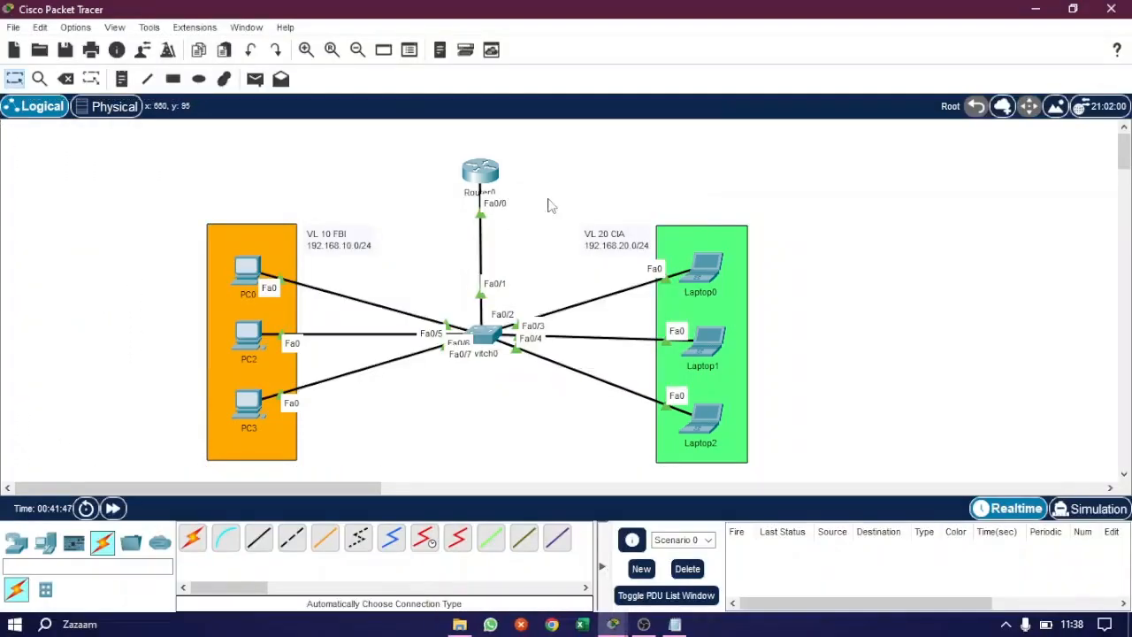
# - Reopen Router0's command line at the subinterface configuration prompt
pyautogui.click(483, 182)
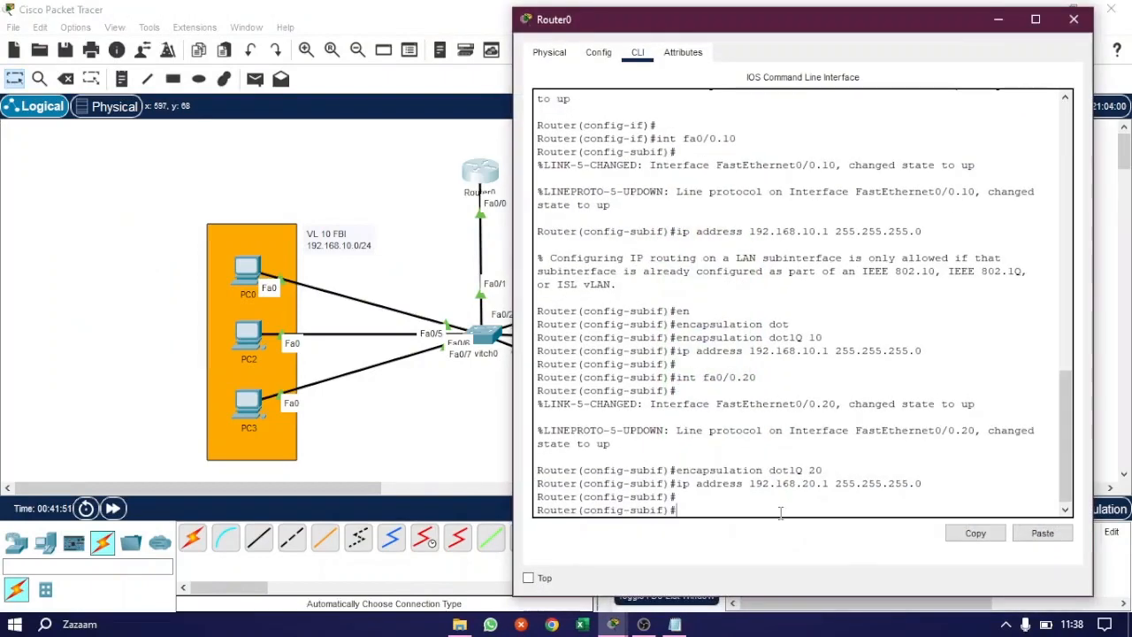
pyautogui.press('Return')
pyautogui.press('Return')
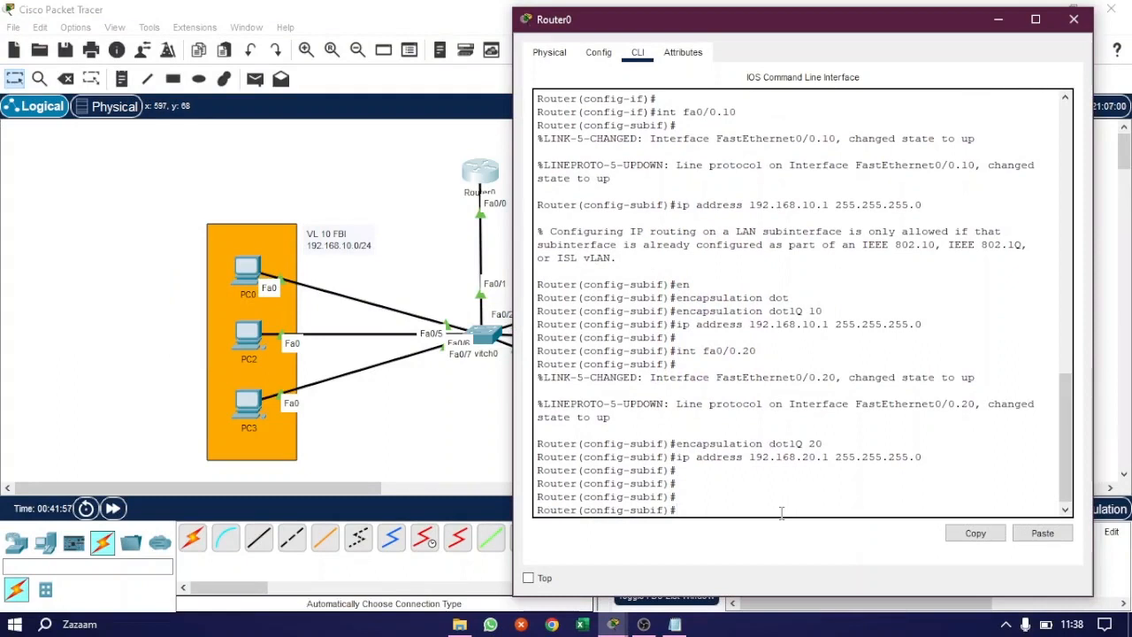
# - Try to start the VLAN 10 DHCP configuration with ip dhcp vl10
pyautogui.write('ip dhcp ')
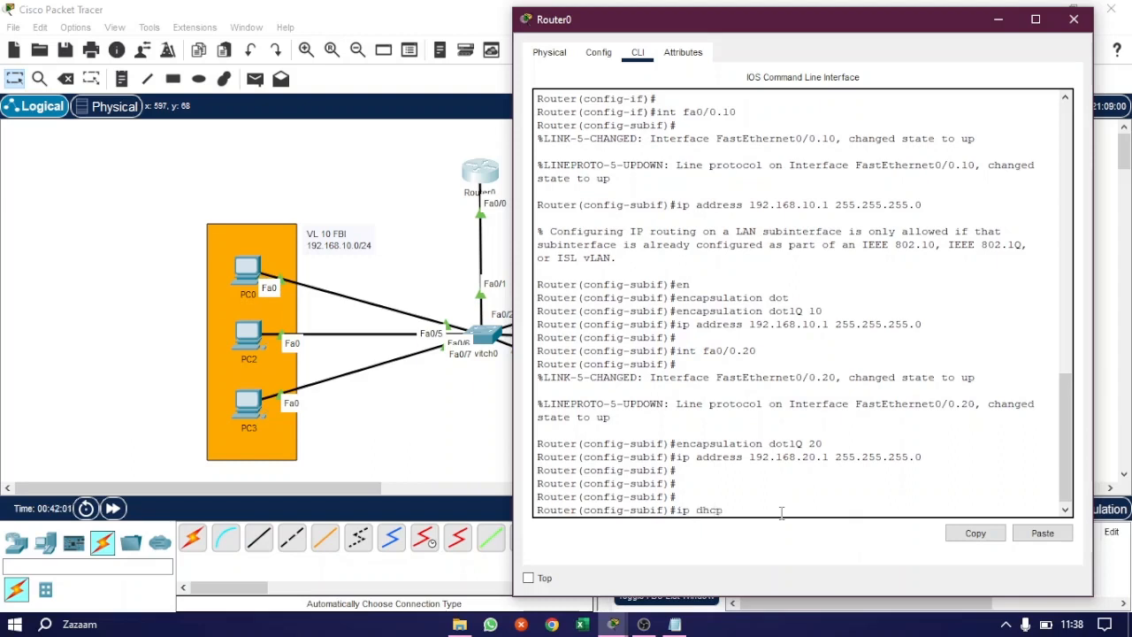
pyautogui.write('vl10')
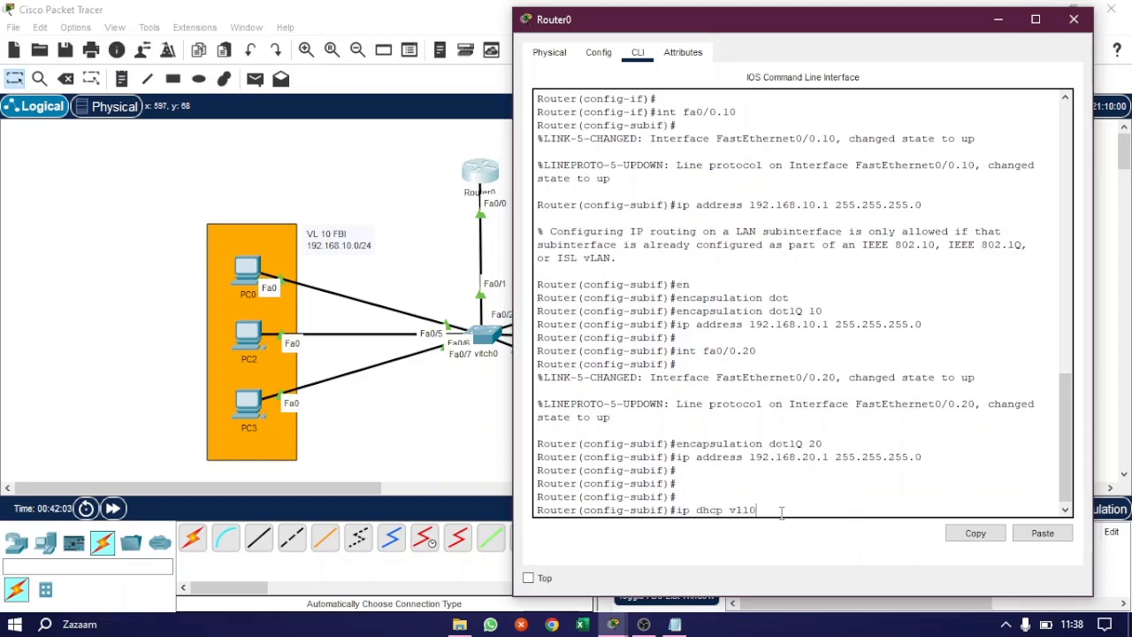
pyautogui.press('Return')
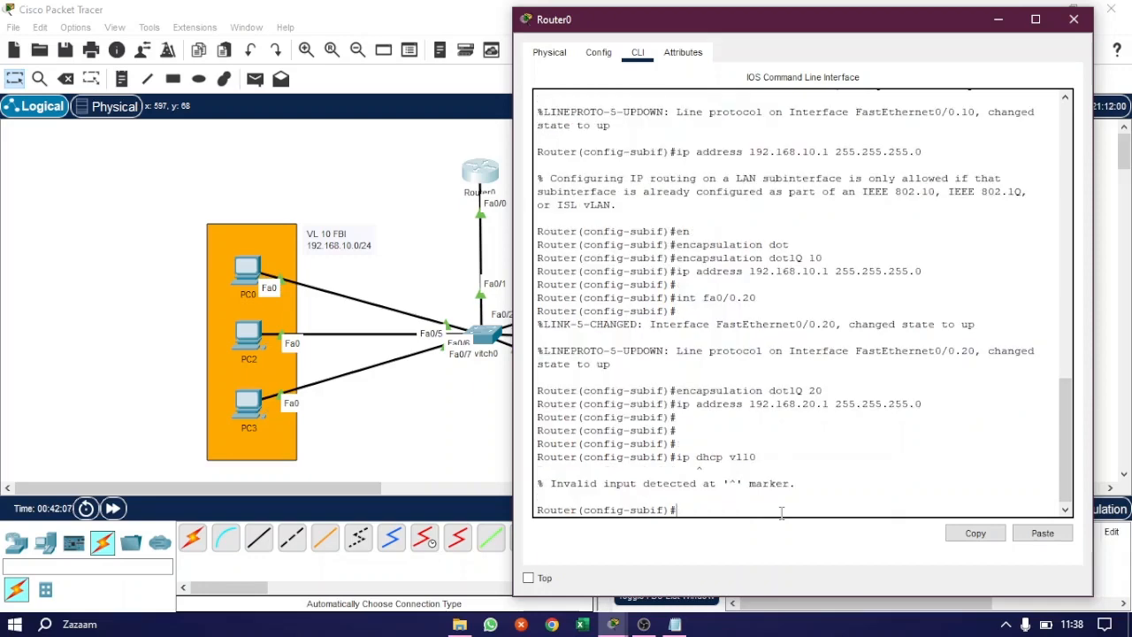
# - Exit subinterface configuration with ex and create the DHCP pool with ip dhcp pool vl10
pyautogui.write('ex')
pyautogui.press('Return')
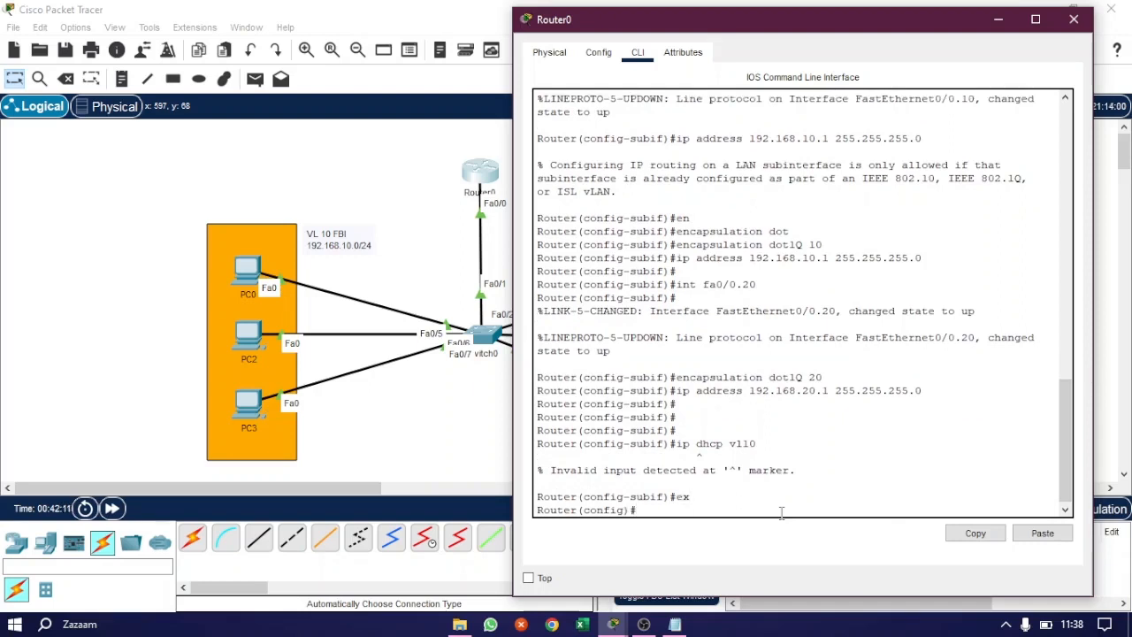
pyautogui.press('Up')
pyautogui.press('Up')
pyautogui.press('Left')
pyautogui.press('Left')
pyautogui.press('Left')
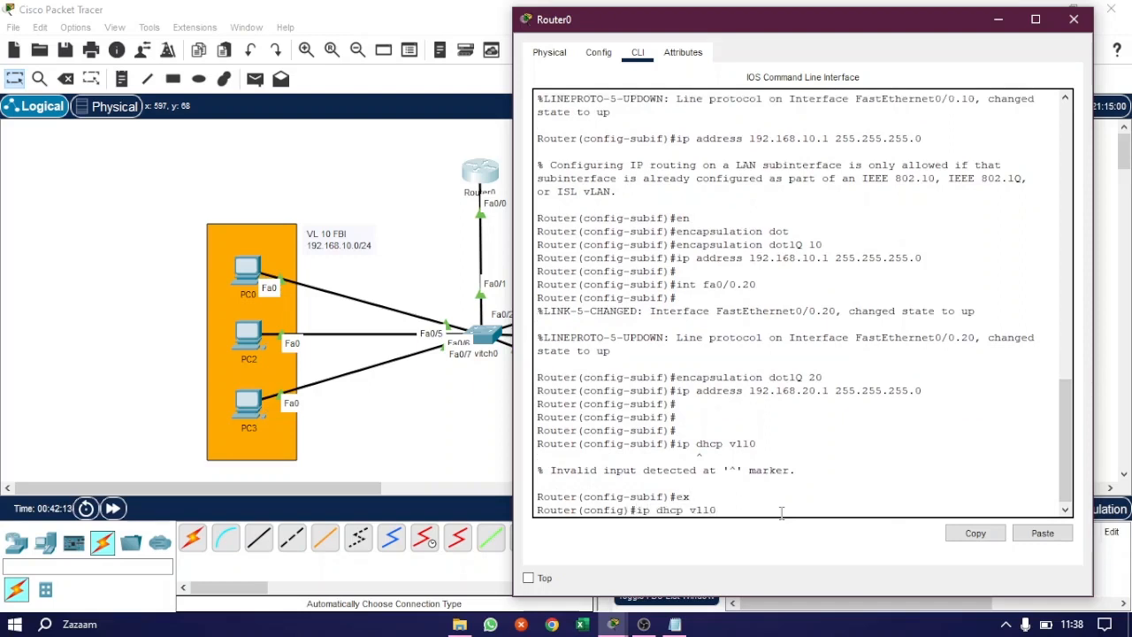
pyautogui.write('pool')
pyautogui.press('Return')
# - Set the network of DHCP pool vl10 with net 192.168.10.0 255.255.255.0
pyautogui.write('net')
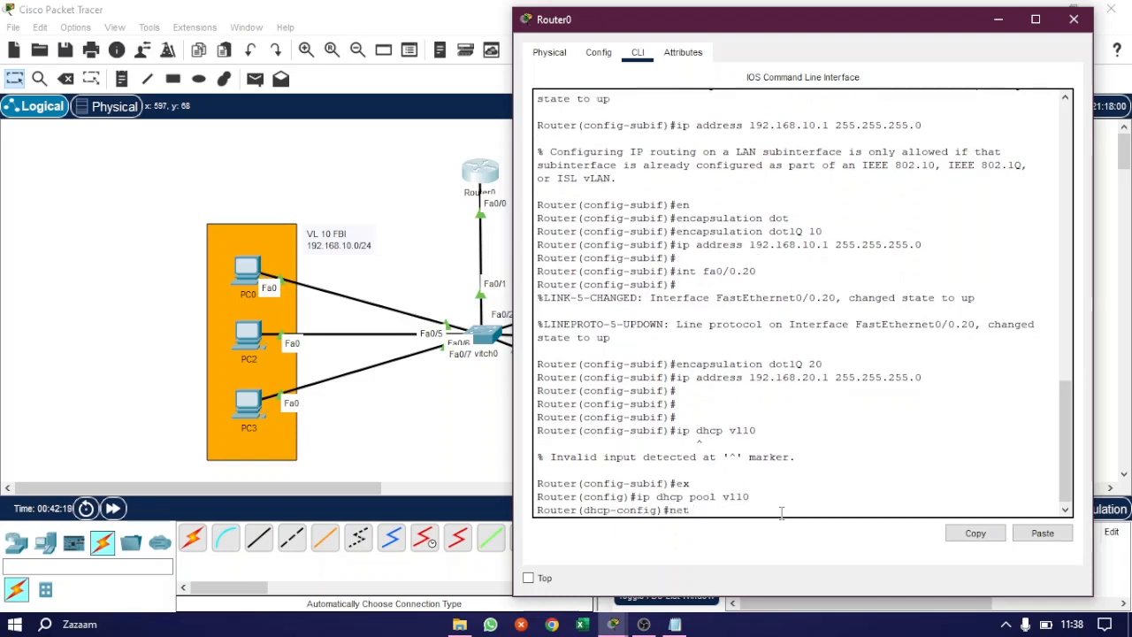
pyautogui.write(' 192.1')
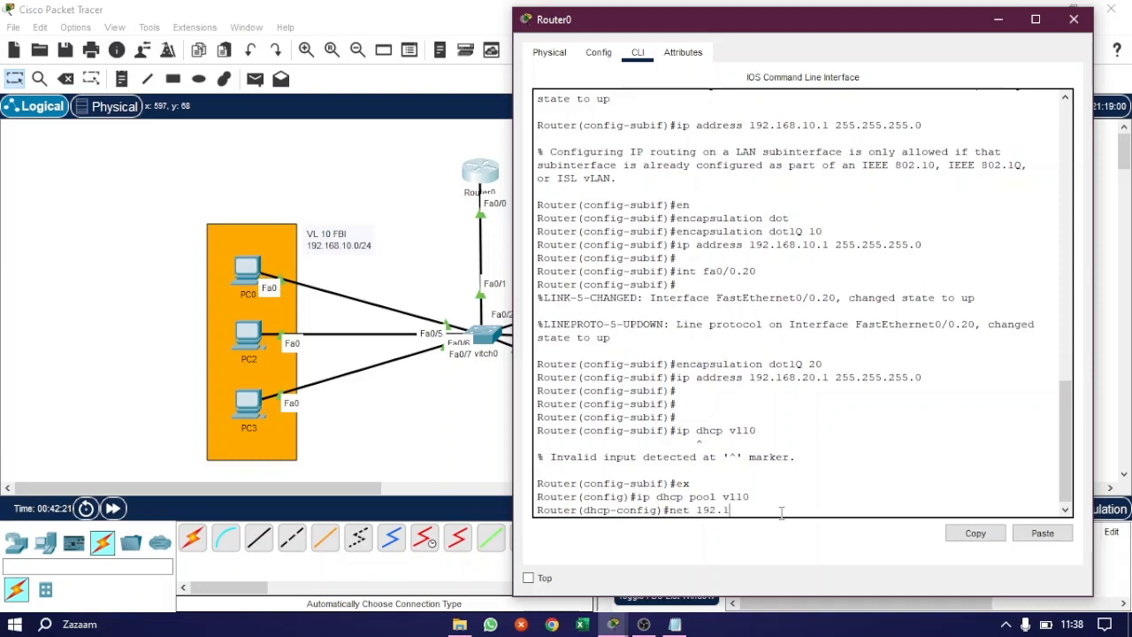
pyautogui.write('68.10')
pyautogui.write('.0 255.25')
pyautogui.write('5..')
pyautogui.write('255')
pyautogui.press('Left')
pyautogui.press('Left')
pyautogui.press('Left')
pyautogui.press('BackSpace')
pyautogui.write('0')
pyautogui.press('Return')
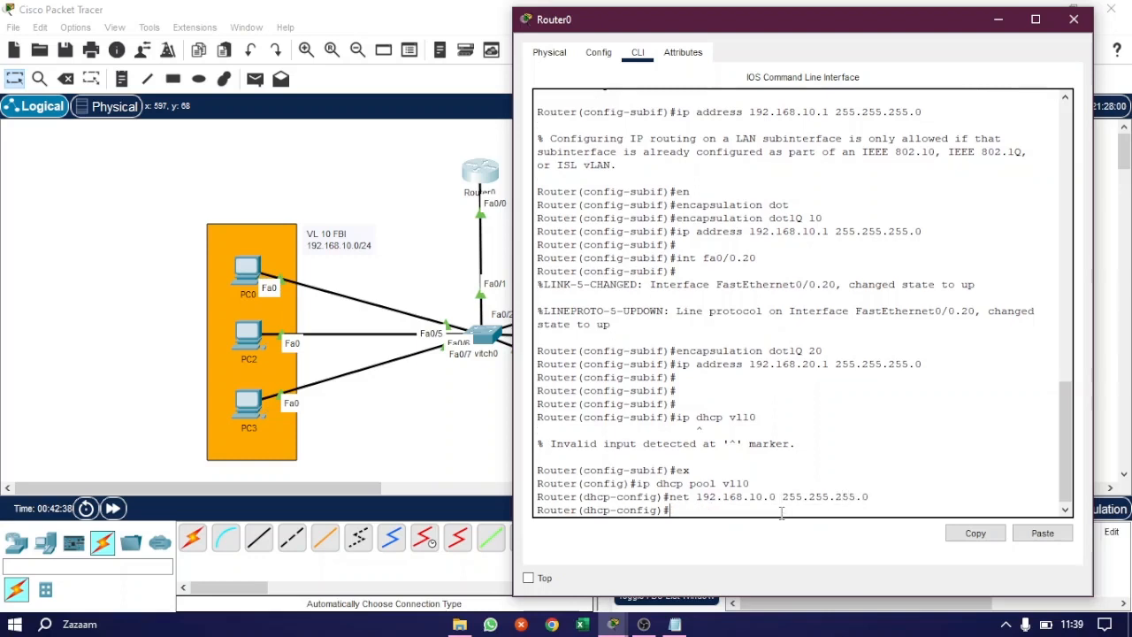
# - Set the default gateway of DHCP pool vl10 with default-router 192.168.10.1
pyautogui.write('def')
pyautogui.press('Tab')
pyautogui.write('1')
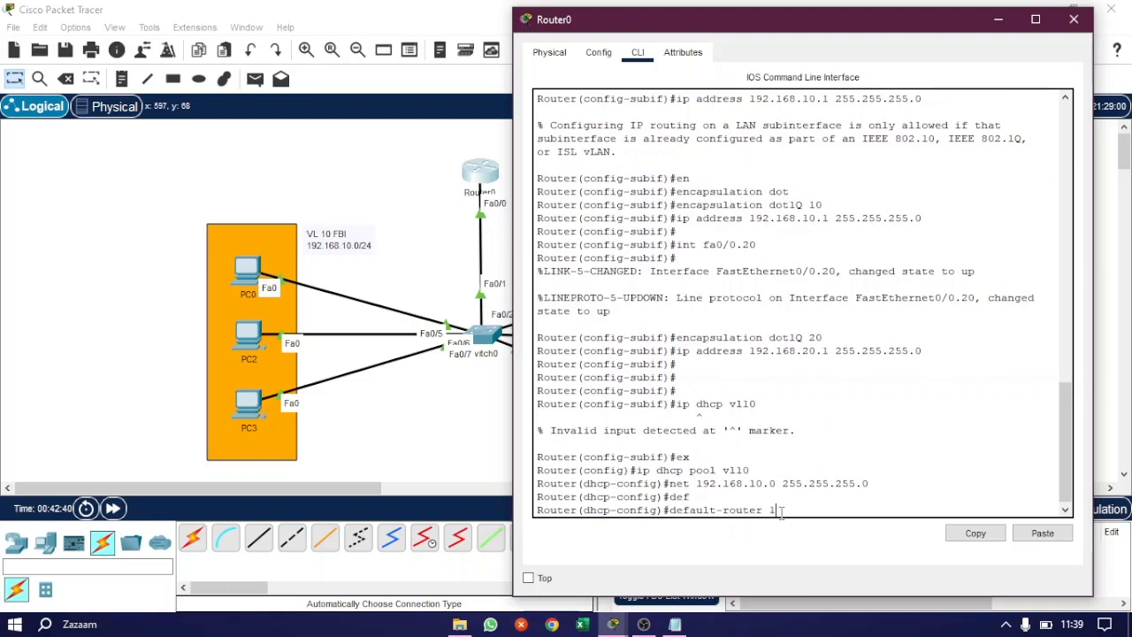
pyautogui.write('92.168.10.1')
pyautogui.press('Return')
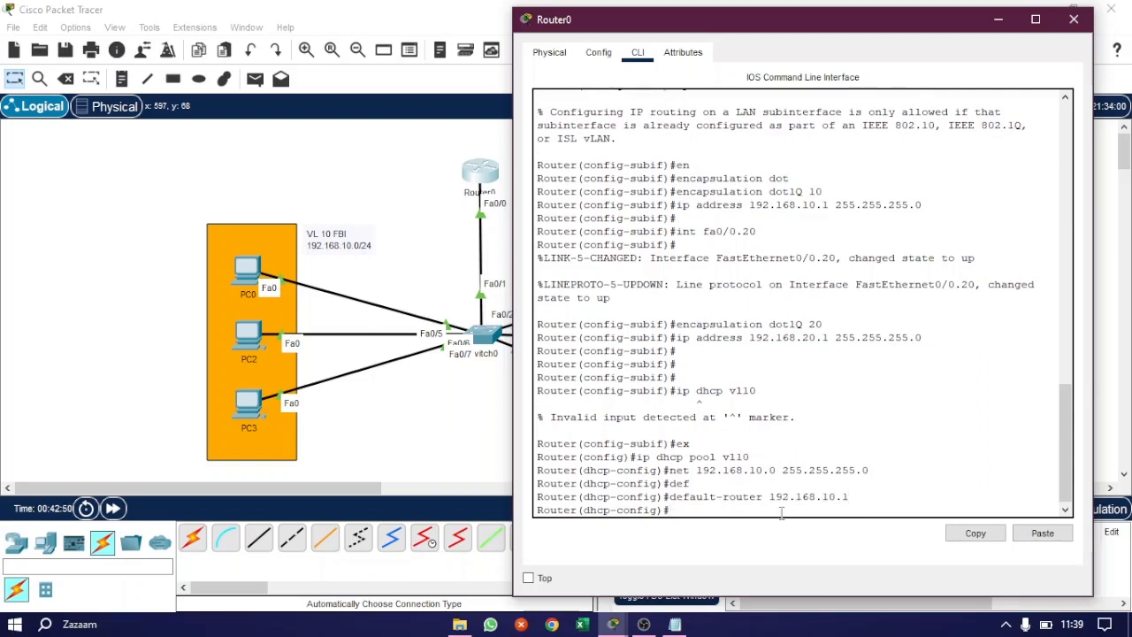
# - Set the DNS server of DHCP pool vl10 with dns-server 8.8.8.8
pyautogui.write('dns')
pyautogui.press('Tab')
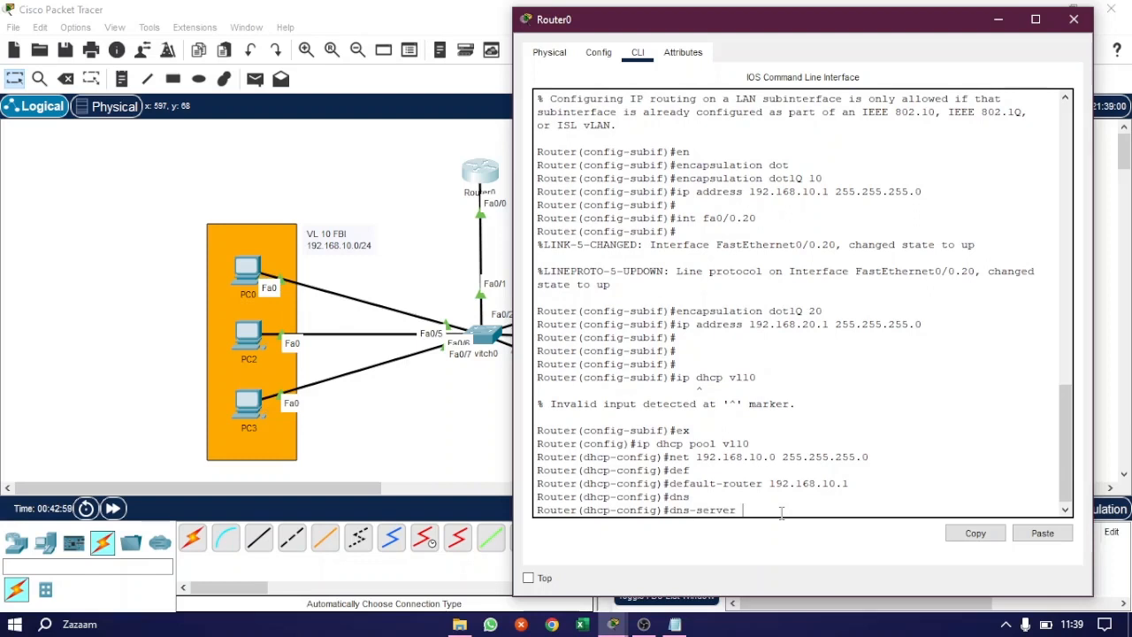
pyautogui.write('8.8.8.8')
pyautogui.press('Return')
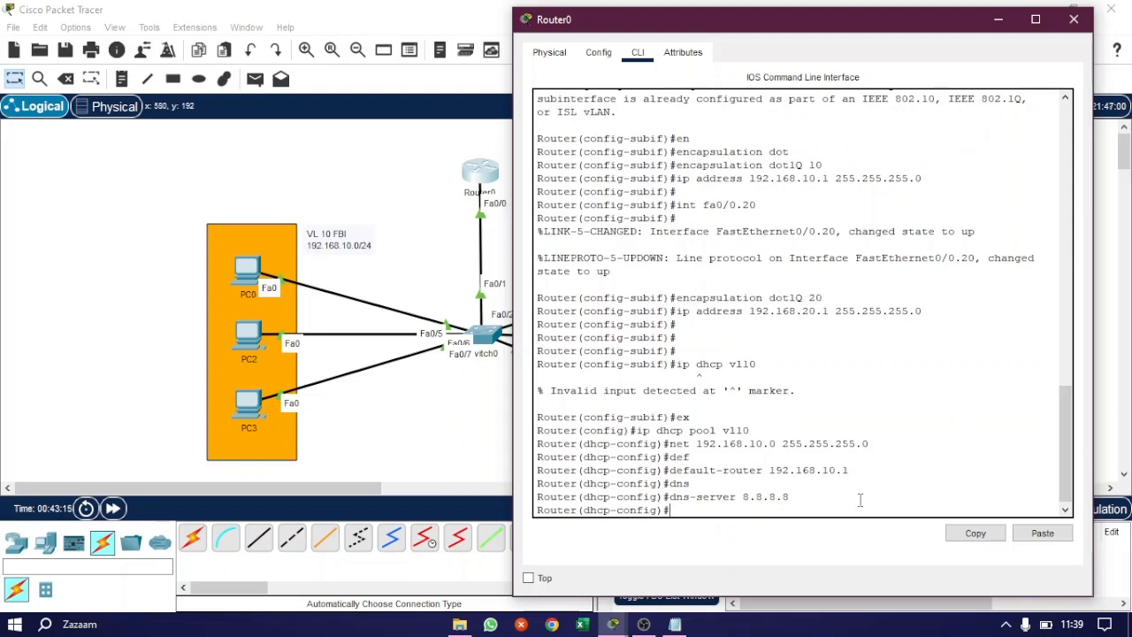
pyautogui.press('Return')
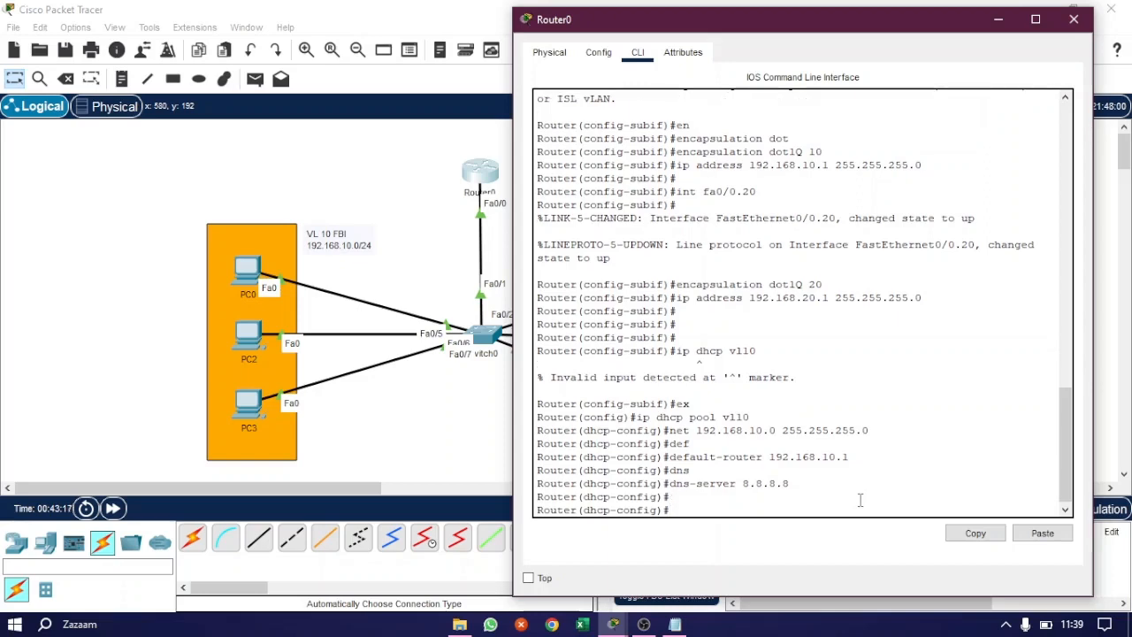
# - Create the second DHCP pool with ip dhcp pool vl20, keeping the VL 20 CIA label in the topology in view
pyautogui.moveTo(814, 33); pyautogui.dragTo(946, 27)
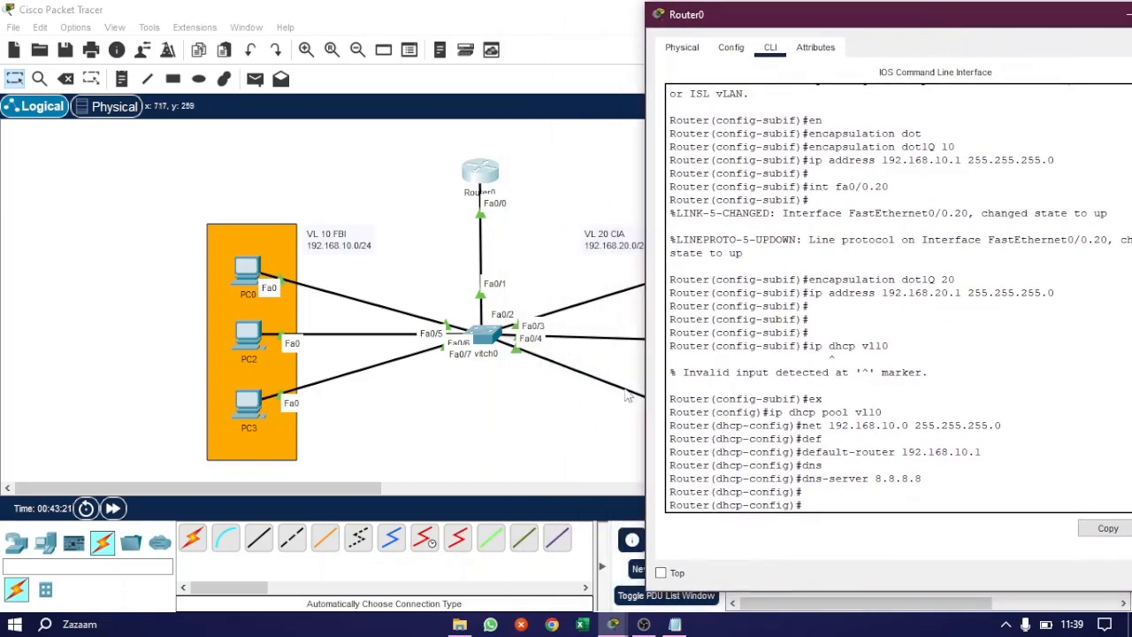
pyautogui.press('Up')
pyautogui.press('Up')
pyautogui.press('Up')
pyautogui.press('Up')
pyautogui.press('Up')
pyautogui.press('Up')
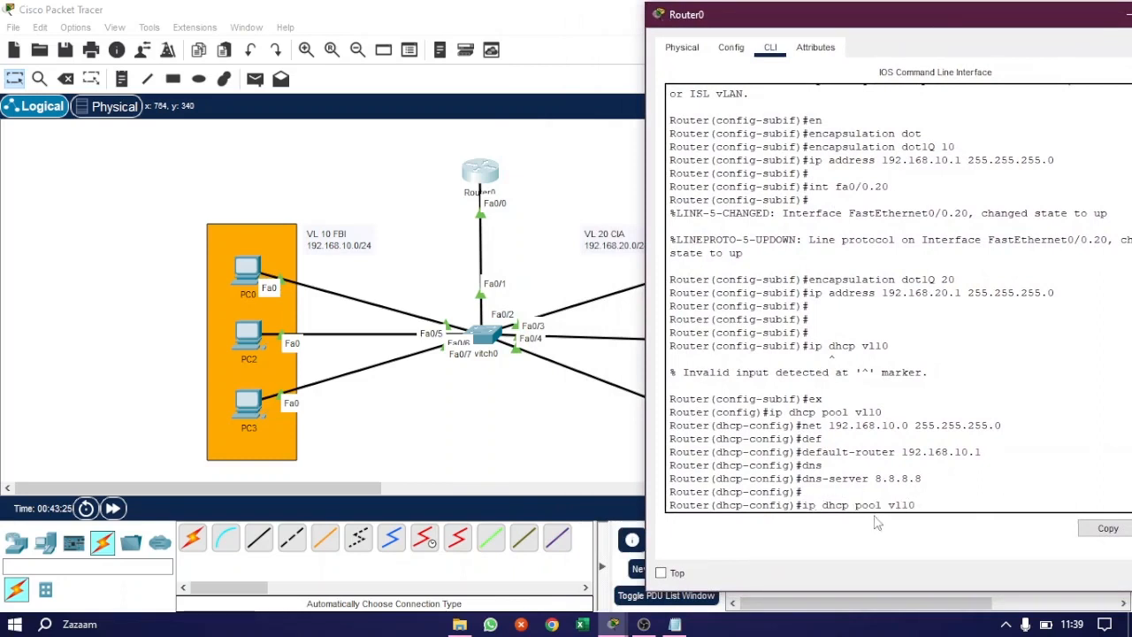
pyautogui.press('Left')
pyautogui.press('BackSpace')
pyautogui.write('2')
pyautogui.press('Return')
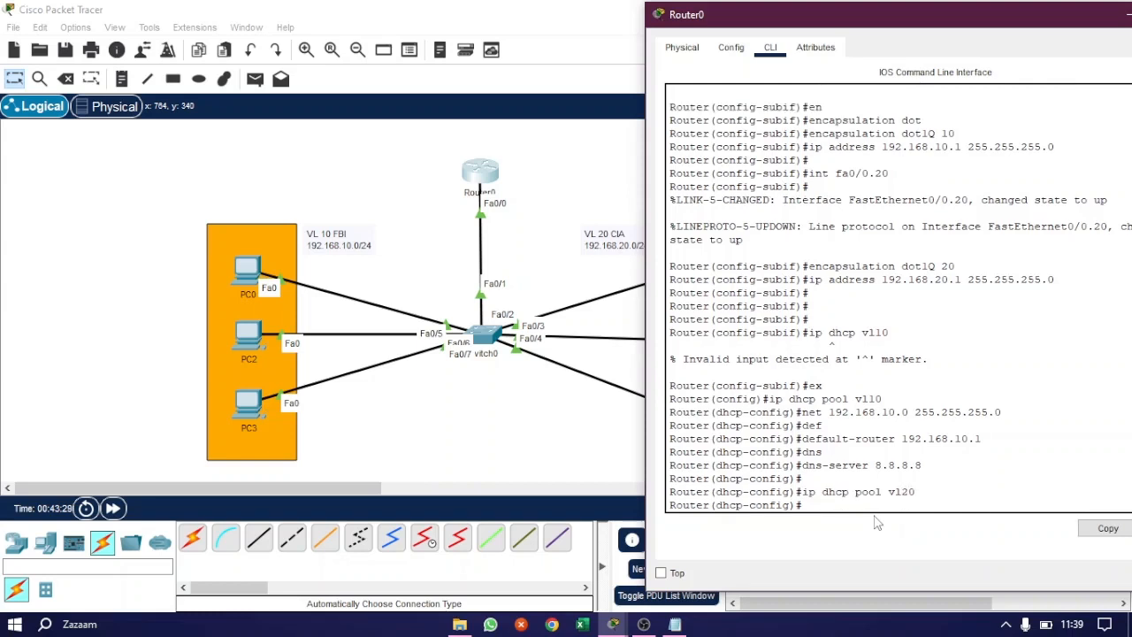
# - Set the network of DHCP pool vl20 with net 192.168.20.0 255.255.255.0
pyautogui.press('Up')
pyautogui.press('Up')
pyautogui.press('Up')
pyautogui.press('Up')
pyautogui.press('Left')
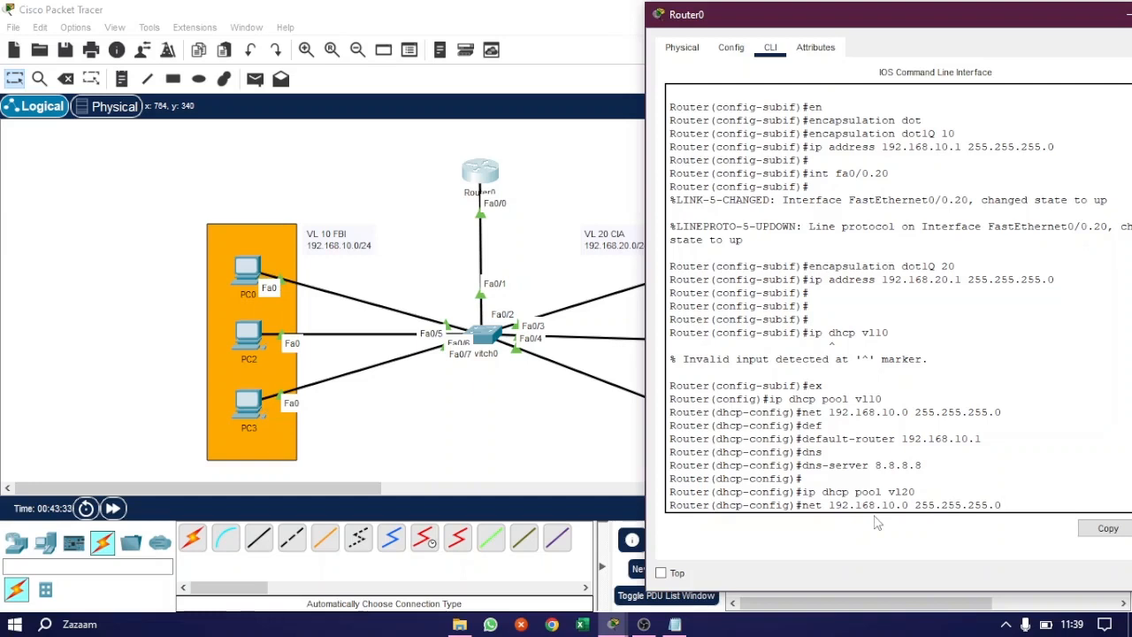
pyautogui.press('BackSpace')
pyautogui.write('2')
pyautogui.press('Return')
# - Set the default gateway of DHCP pool vl20 with default-router 192.168.20.1
pyautogui.press('Up')
pyautogui.press('Up')
pyautogui.press('Up')
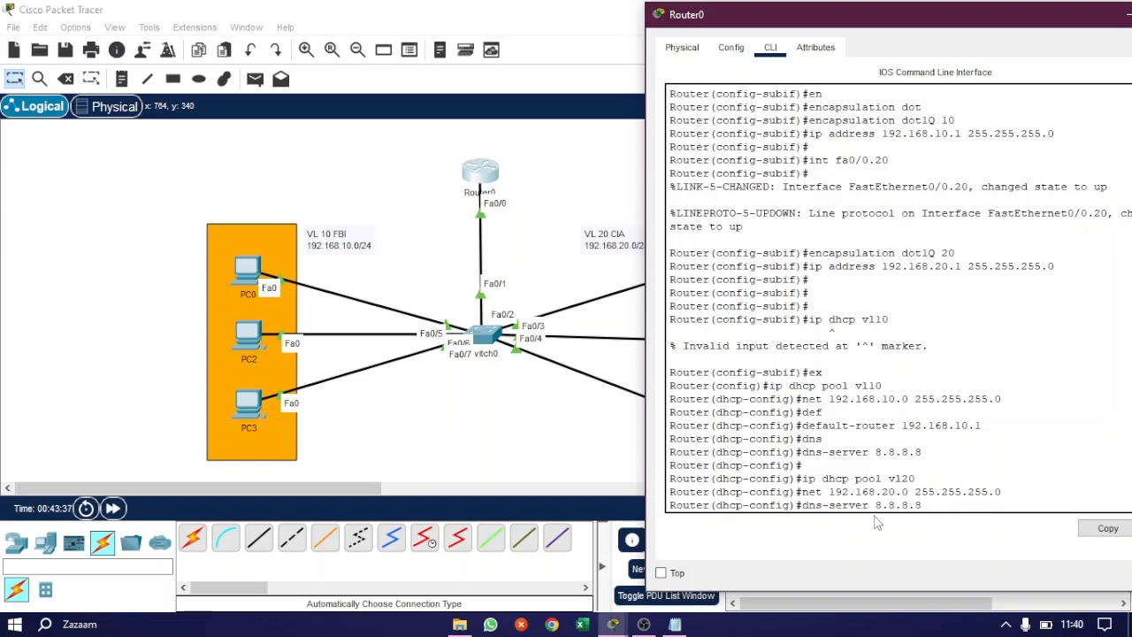
pyautogui.press('Up')
pyautogui.press('Up')
pyautogui.press('Left')
pyautogui.press('Left')
pyautogui.press('Left')
pyautogui.press('BackSpace')
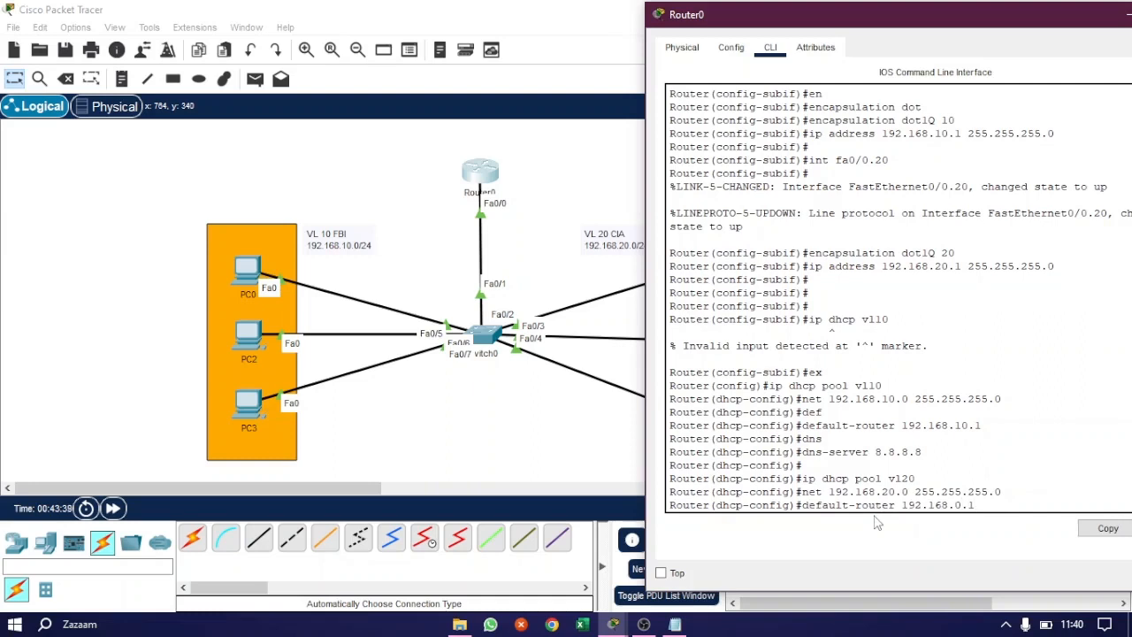
pyautogui.write('2')
pyautogui.press('Return')
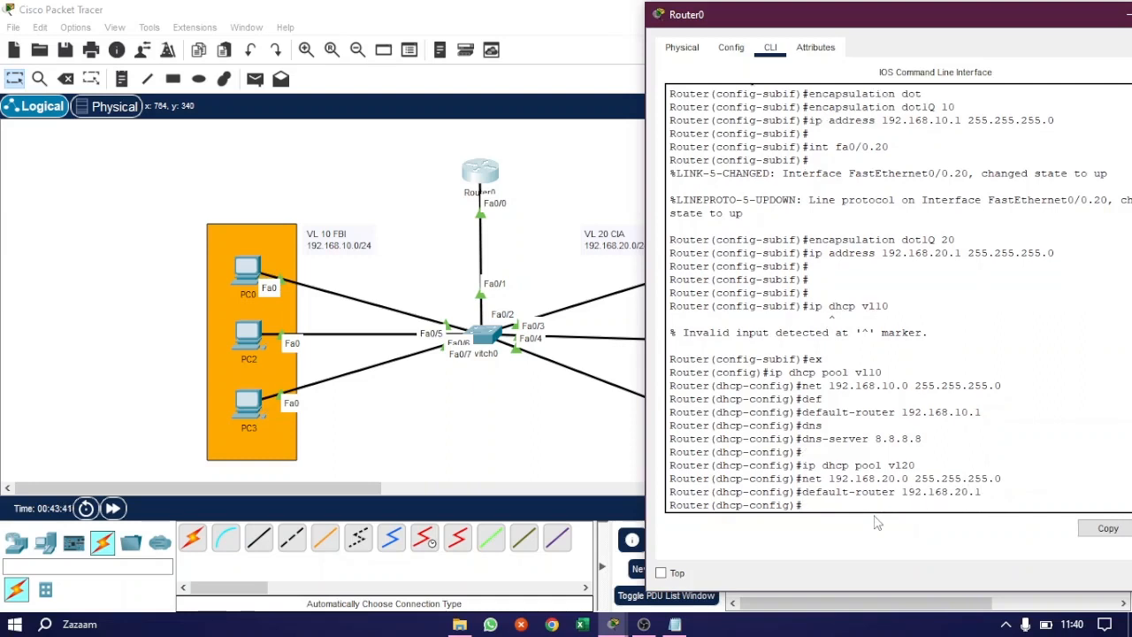
# - Set the DNS server of DHCP pool vl20 with dns-server 8.8.8.8 and close the Router0 window
pyautogui.press('Up')
pyautogui.press('Up')
pyautogui.press('Up')
pyautogui.press('Up')
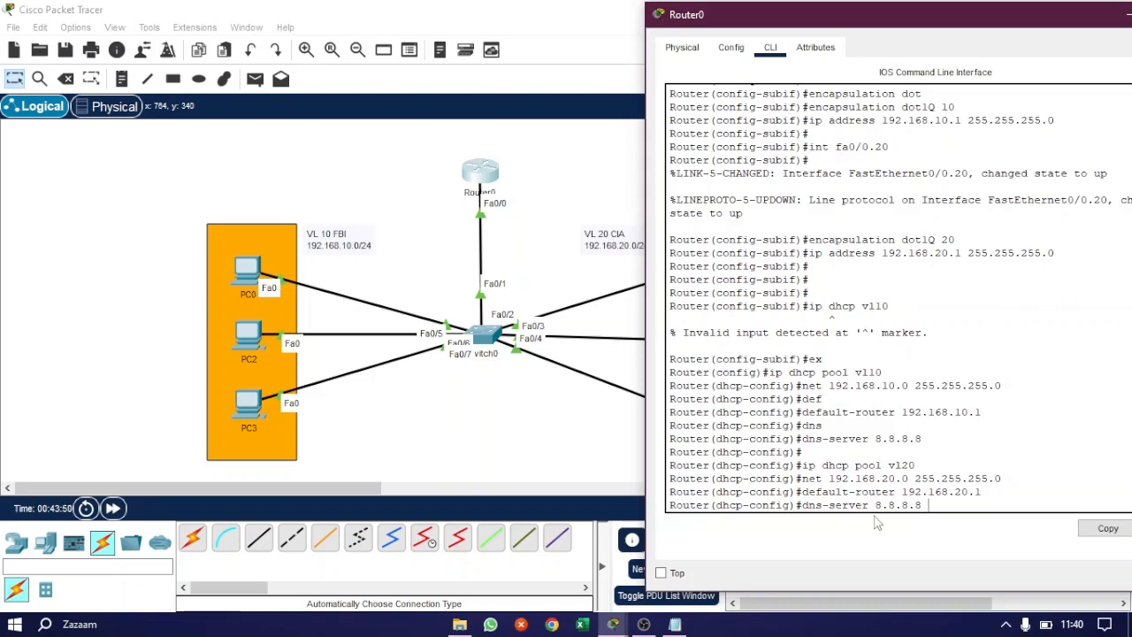
pyautogui.press('Return')
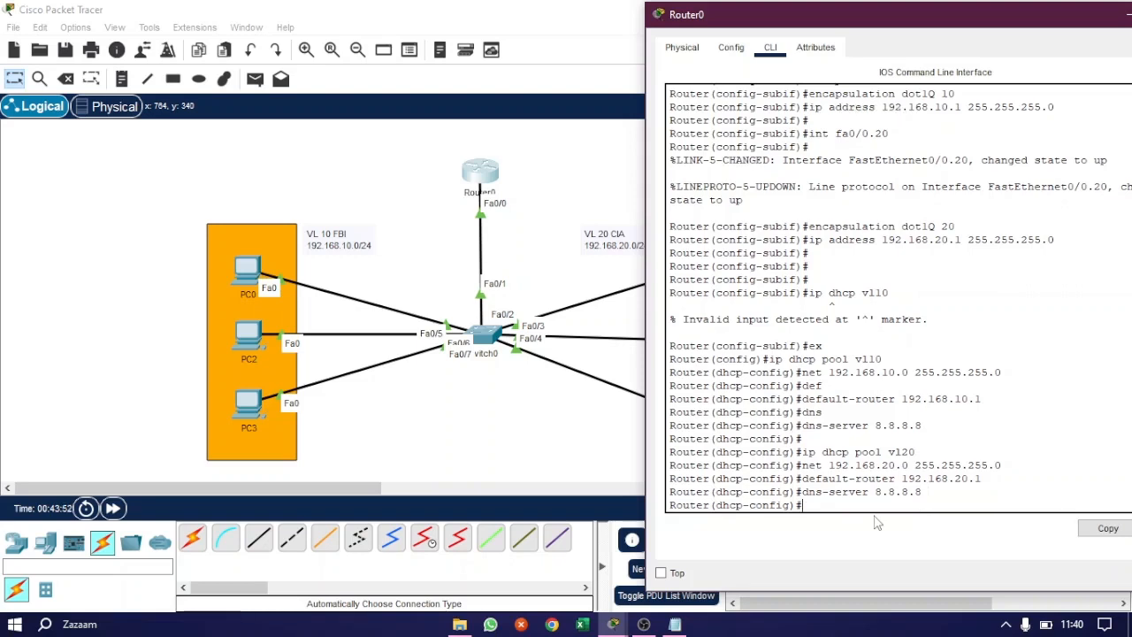
pyautogui.press('Return')
pyautogui.press('Return')
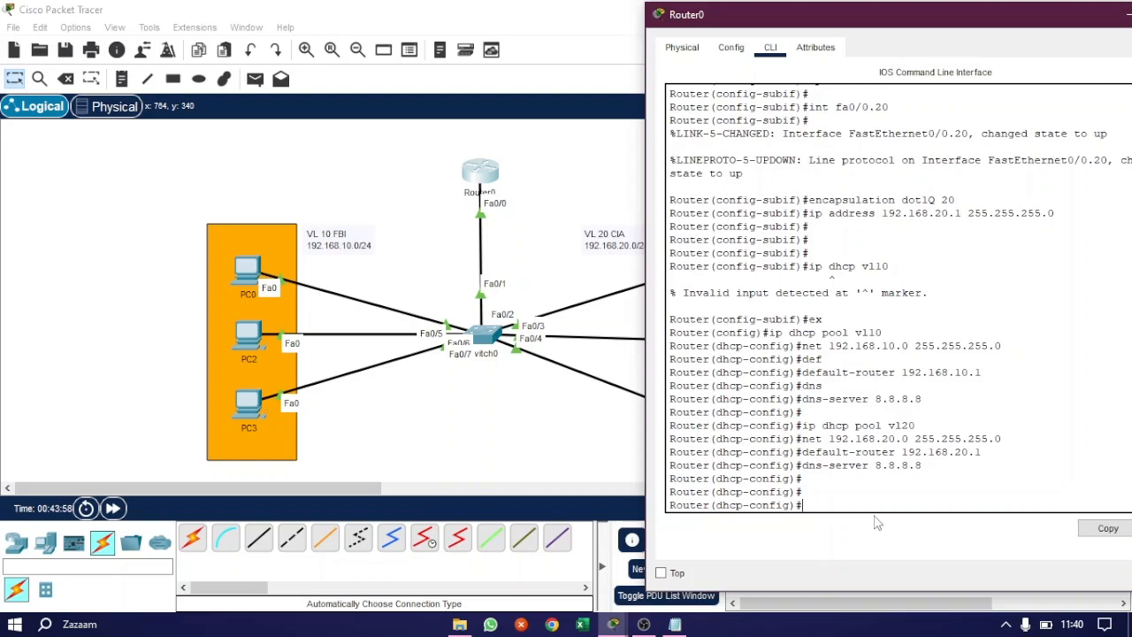
pyautogui.moveTo(886, 22); pyautogui.dragTo(737, 26)
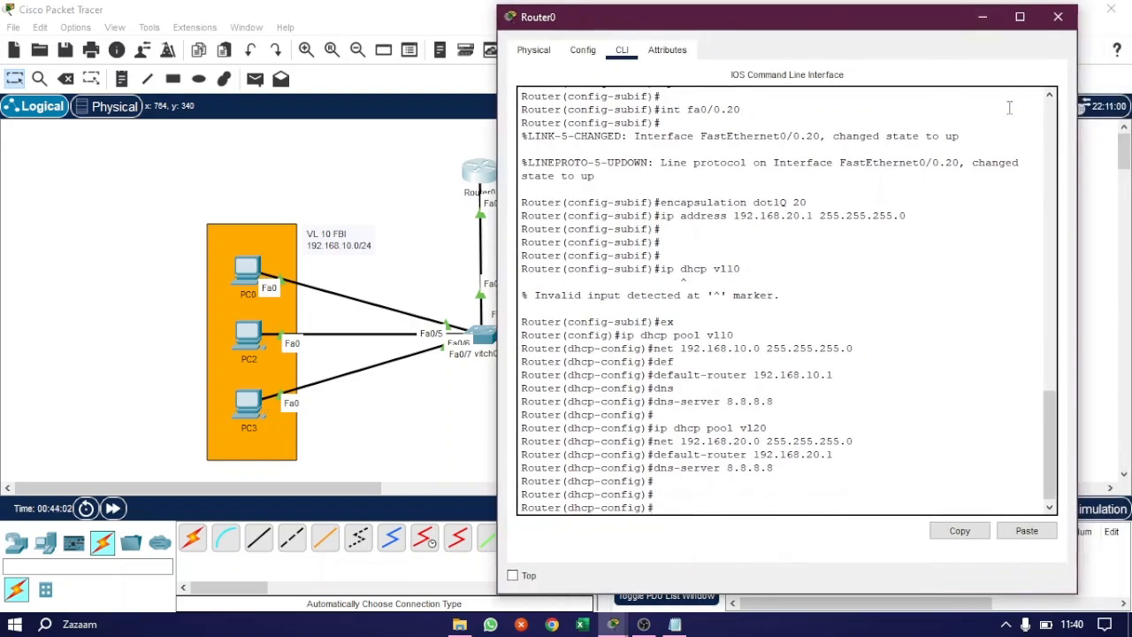
pyautogui.click(1057, 17)
# - Switch PC0's IPv4 configuration to DHCP and close its window
pyautogui.click(251, 282)
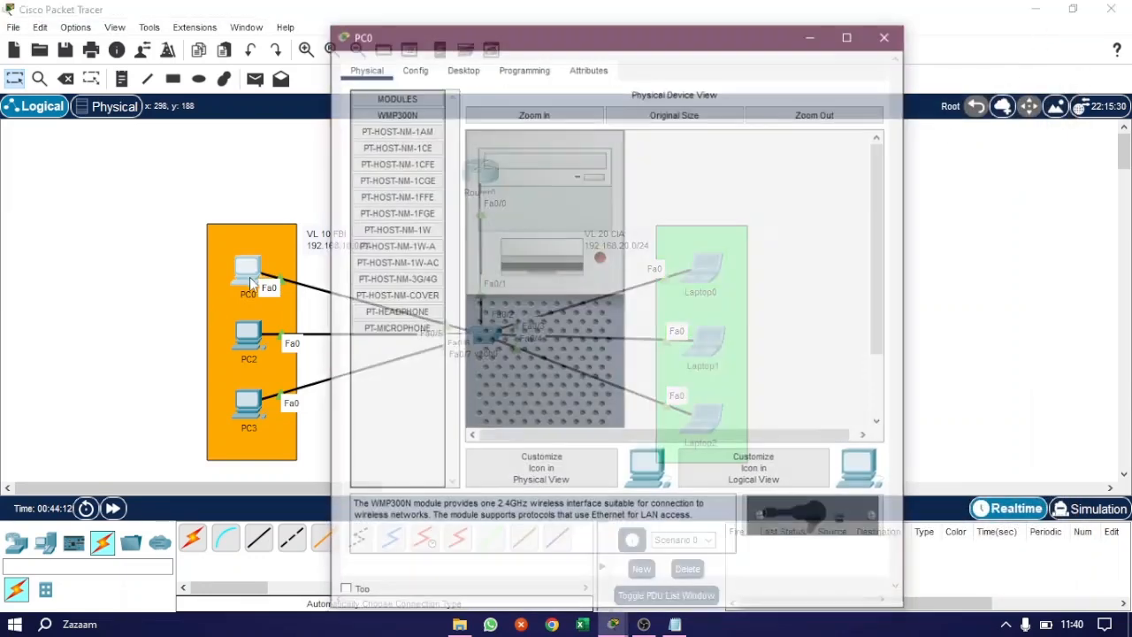
pyautogui.click(462, 68)
pyautogui.click(421, 147)
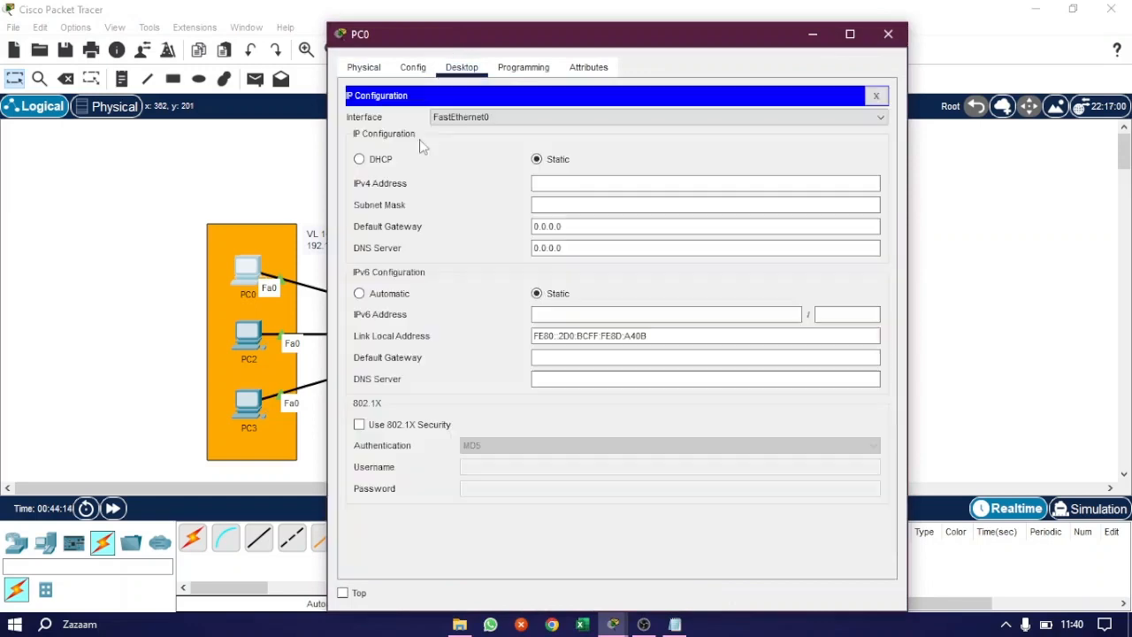
pyautogui.click(360, 160)
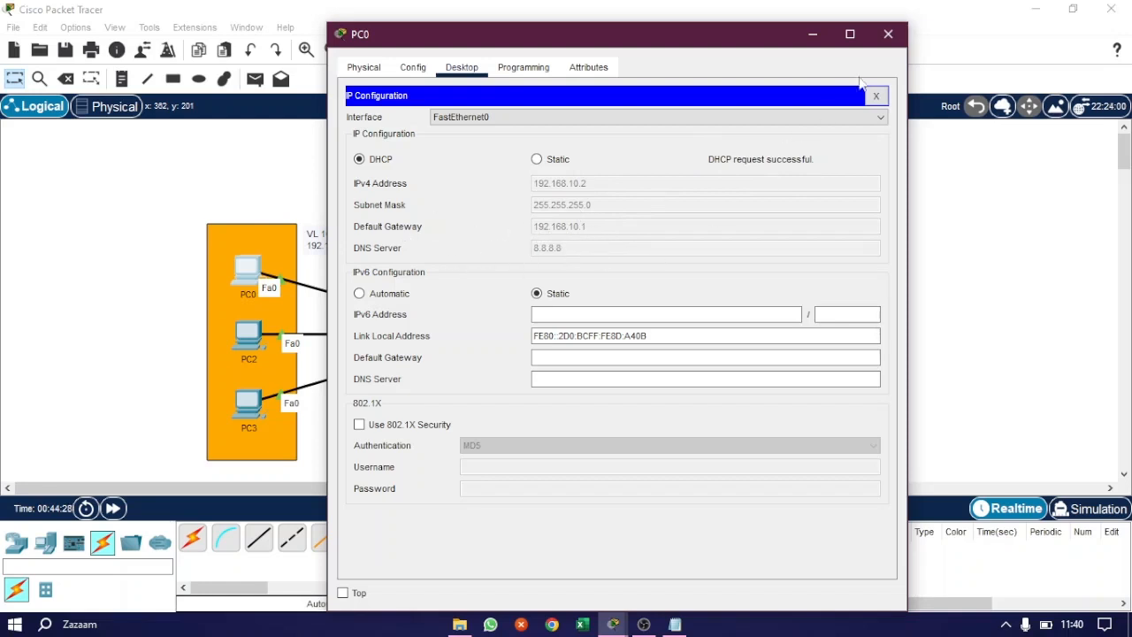
pyautogui.click(892, 34)
# - Switch PC2's IPv4 configuration to DHCP and close its window
pyautogui.click(250, 336)
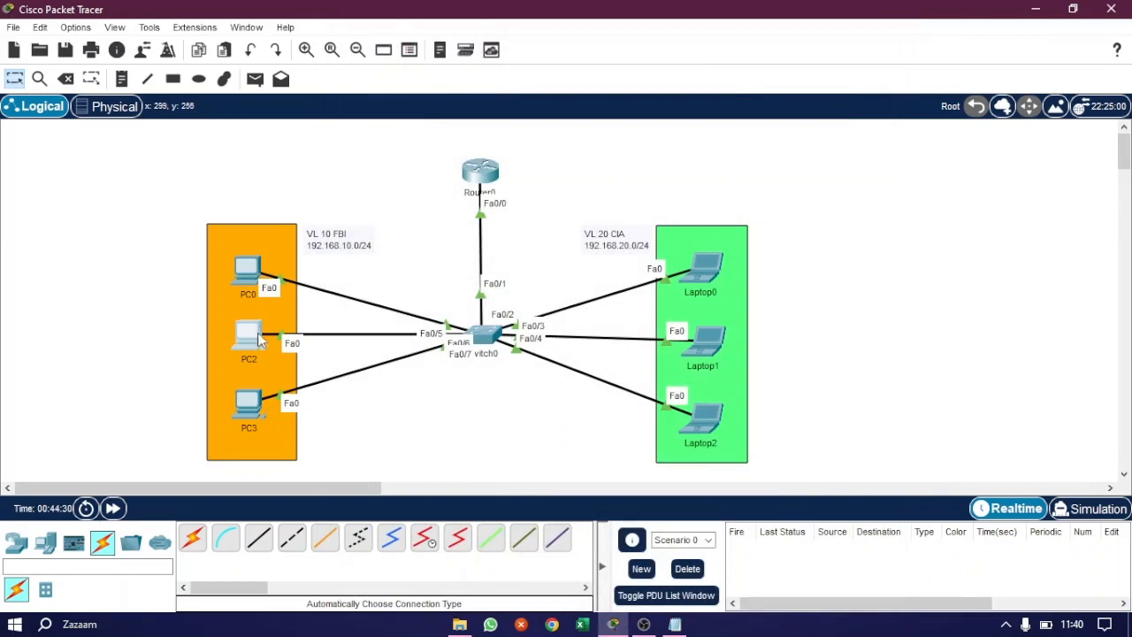
pyautogui.click(462, 98)
pyautogui.click(390, 188)
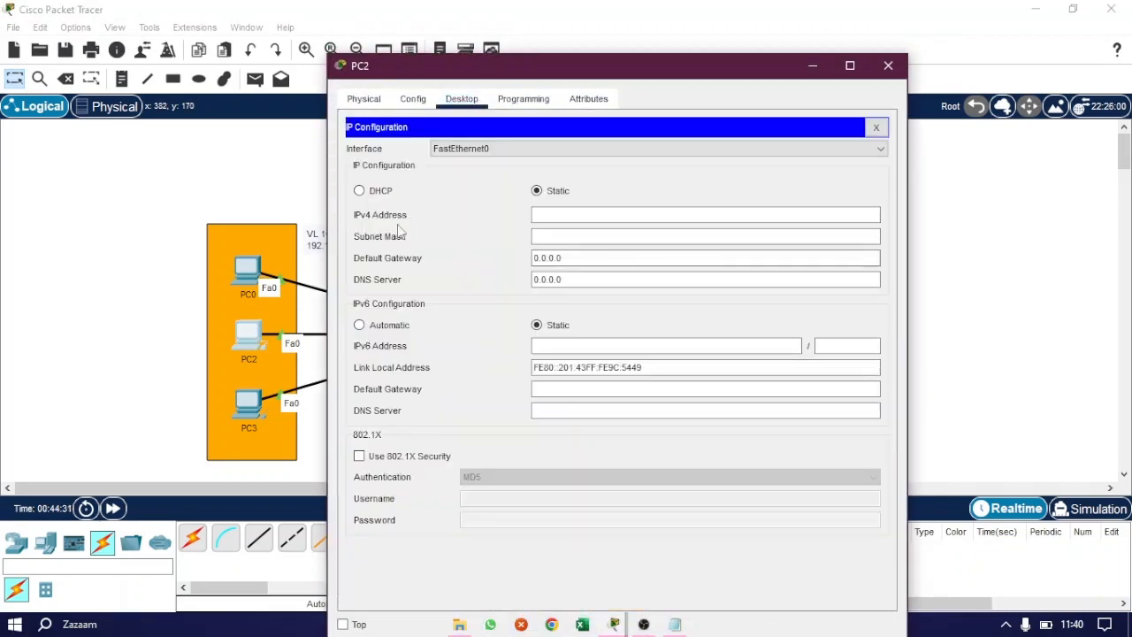
pyautogui.click(360, 191)
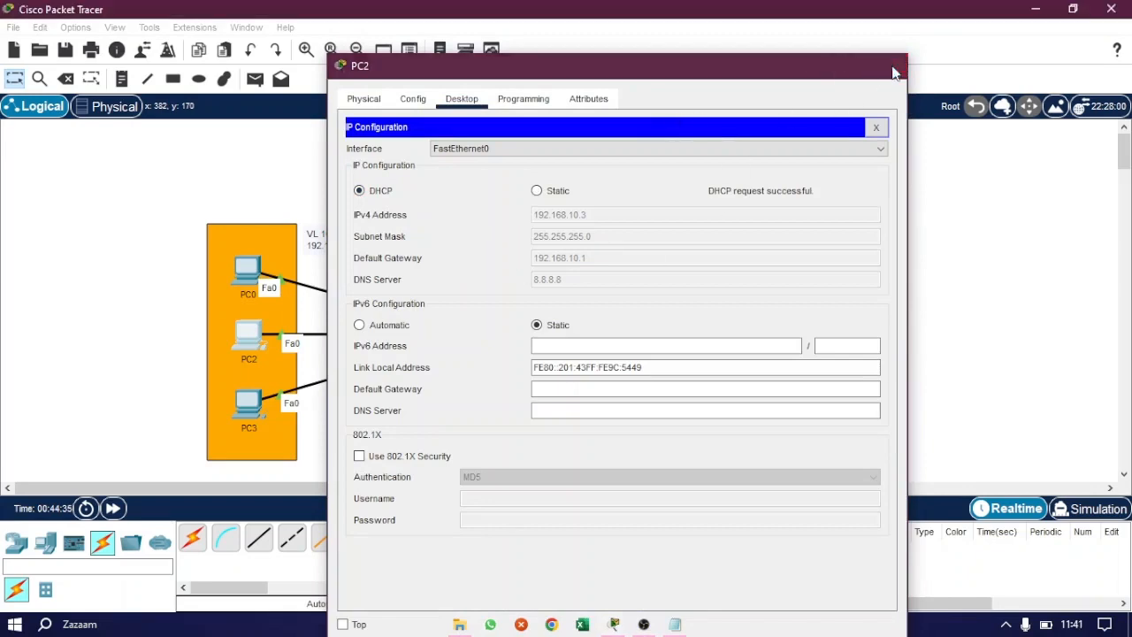
pyautogui.click(892, 67)
# - Switch PC3's IPv4 configuration to DHCP and close its window
pyautogui.click(248, 406)
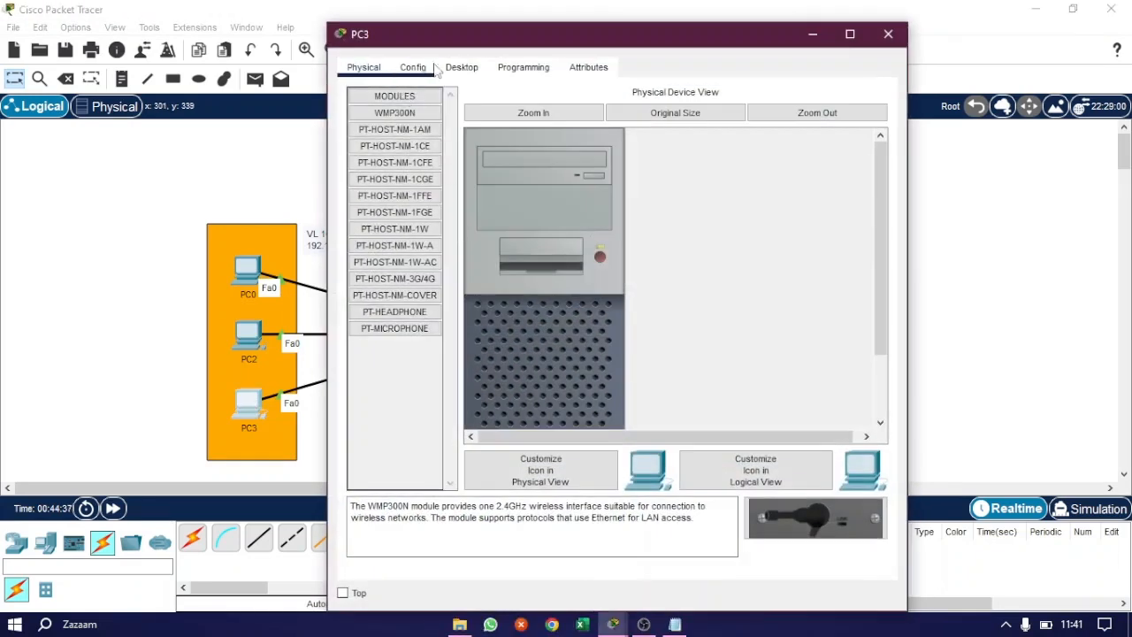
pyautogui.click(455, 68)
pyautogui.click(395, 117)
pyautogui.click(375, 165)
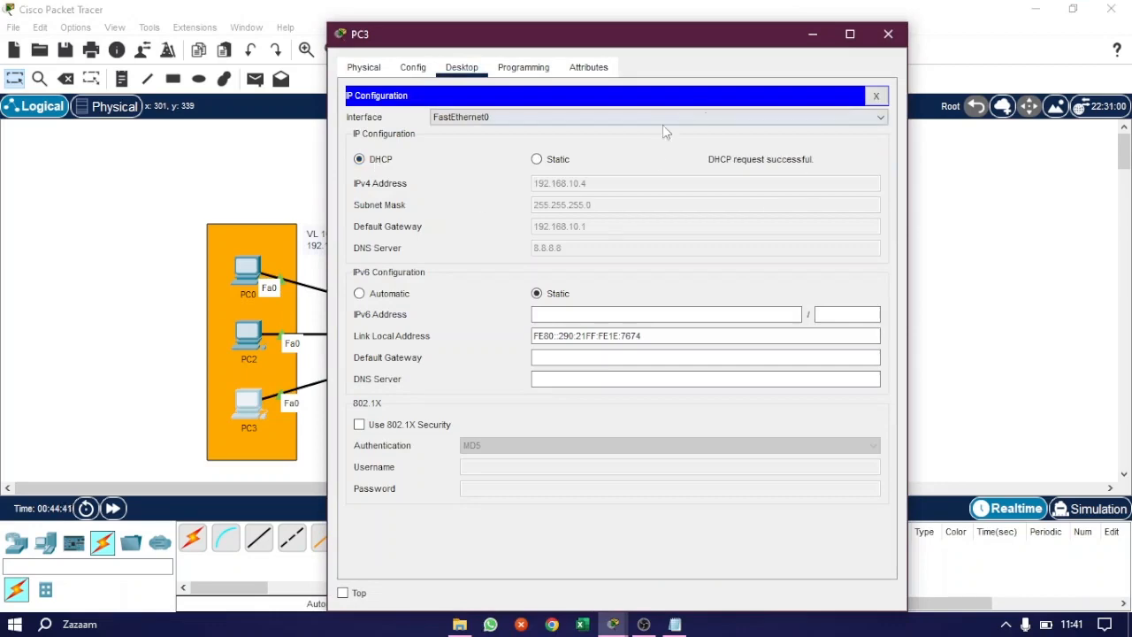
pyautogui.click(889, 33)
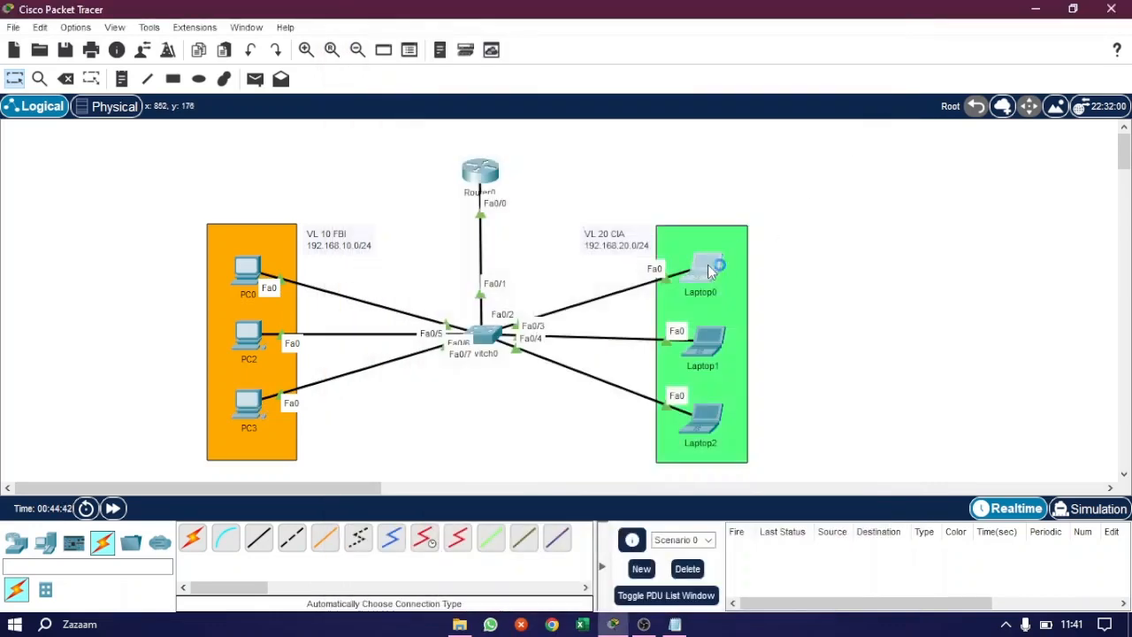
# - Switch Laptop0's IPv4 configuration to DHCP and close its window
pyautogui.click(717, 268)
pyautogui.click(461, 67)
pyautogui.click(397, 124)
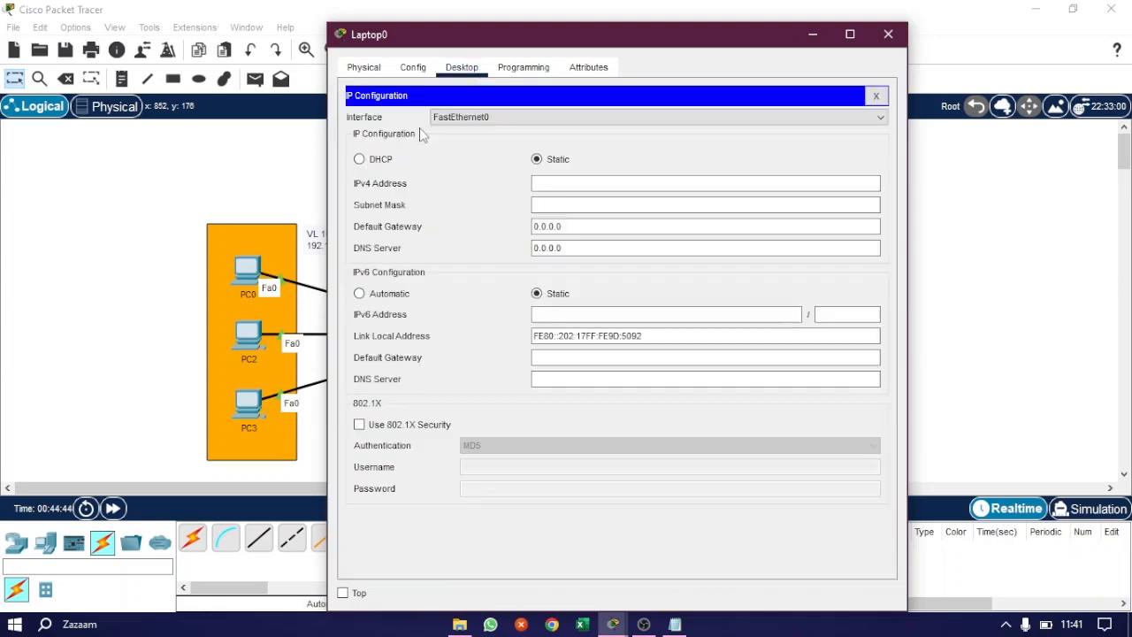
pyautogui.click(360, 159)
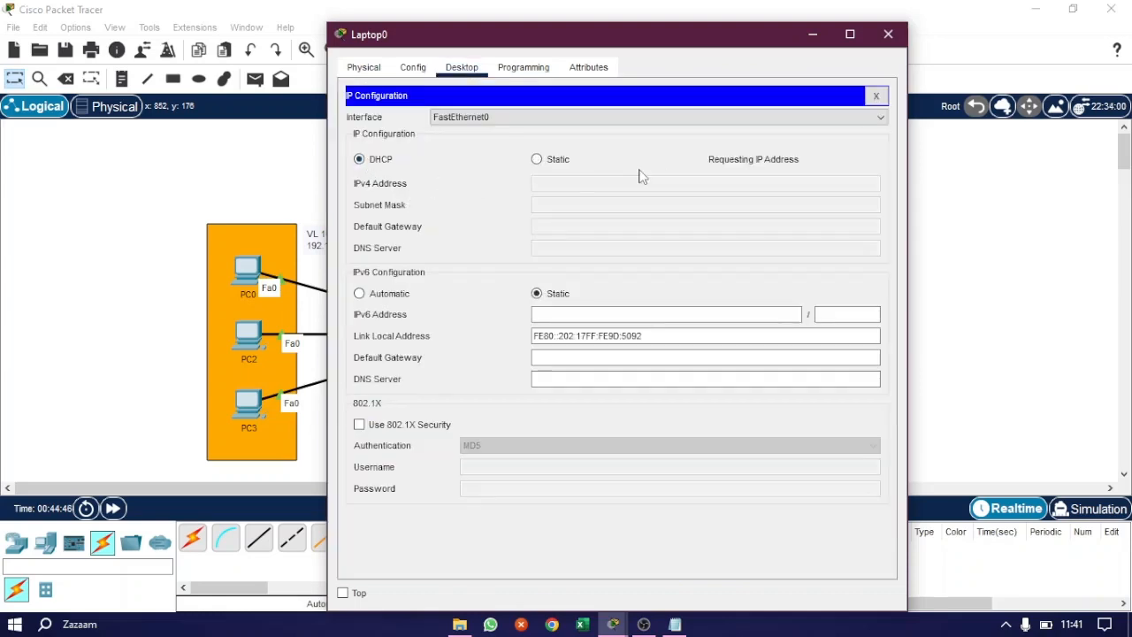
pyautogui.click(888, 34)
# - Switch Laptop1's IPv4 configuration to DHCP and close its window
pyautogui.click(695, 340)
pyautogui.click(461, 98)
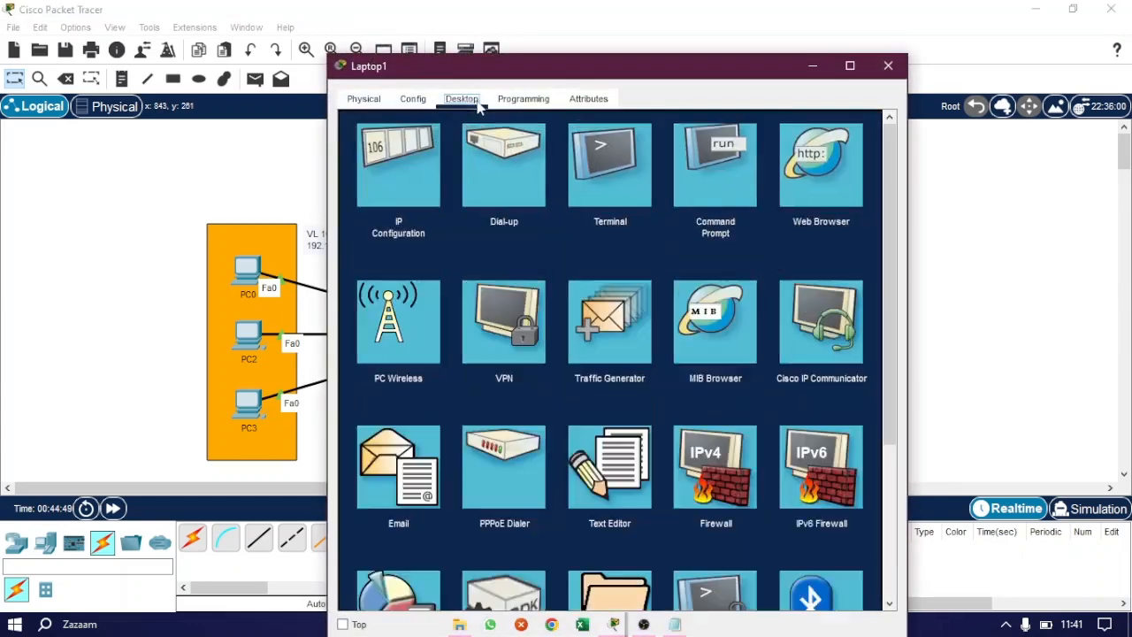
pyautogui.click(405, 157)
pyautogui.click(379, 193)
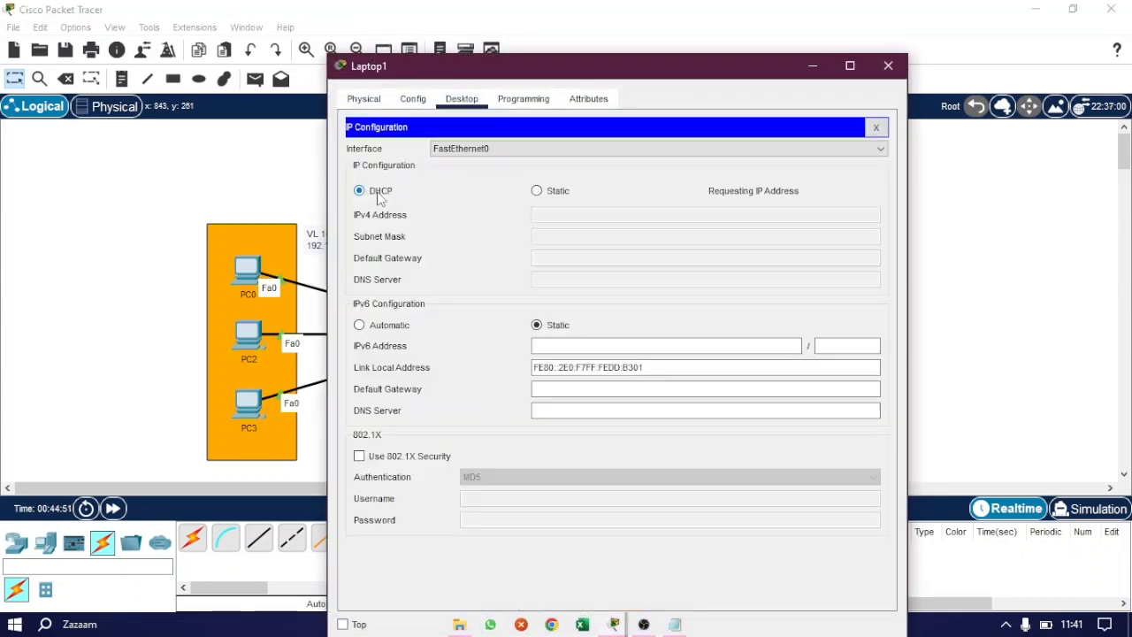
pyautogui.click(888, 65)
# - Switch Laptop2's IPv4 configuration to DHCP and close its window
pyautogui.click(698, 411)
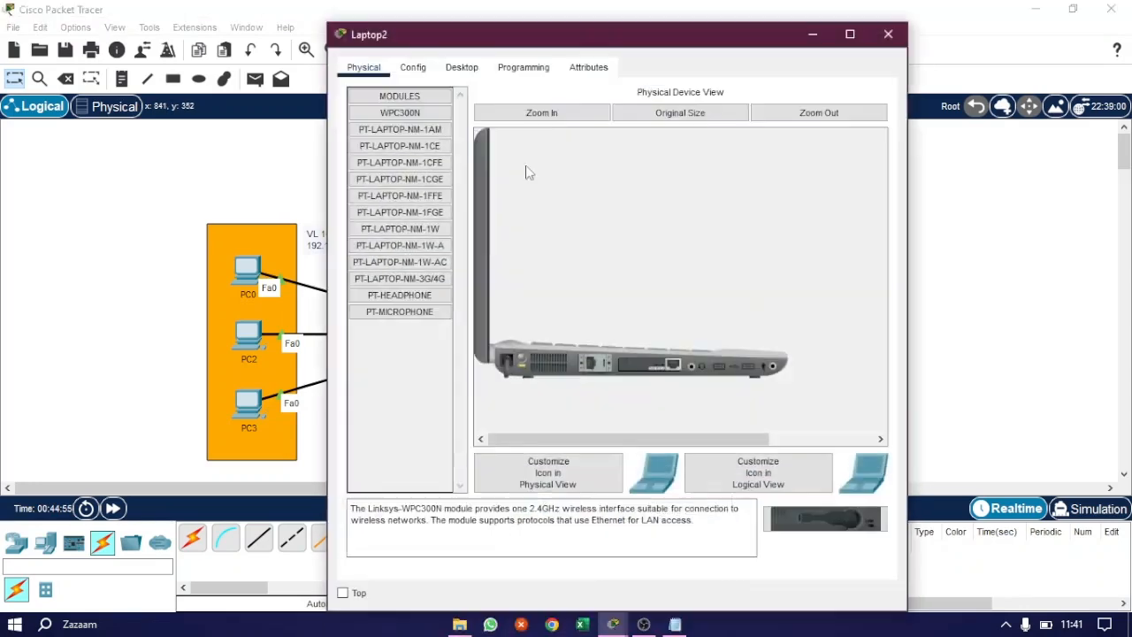
pyautogui.click(466, 71)
pyautogui.click(398, 137)
pyautogui.click(361, 159)
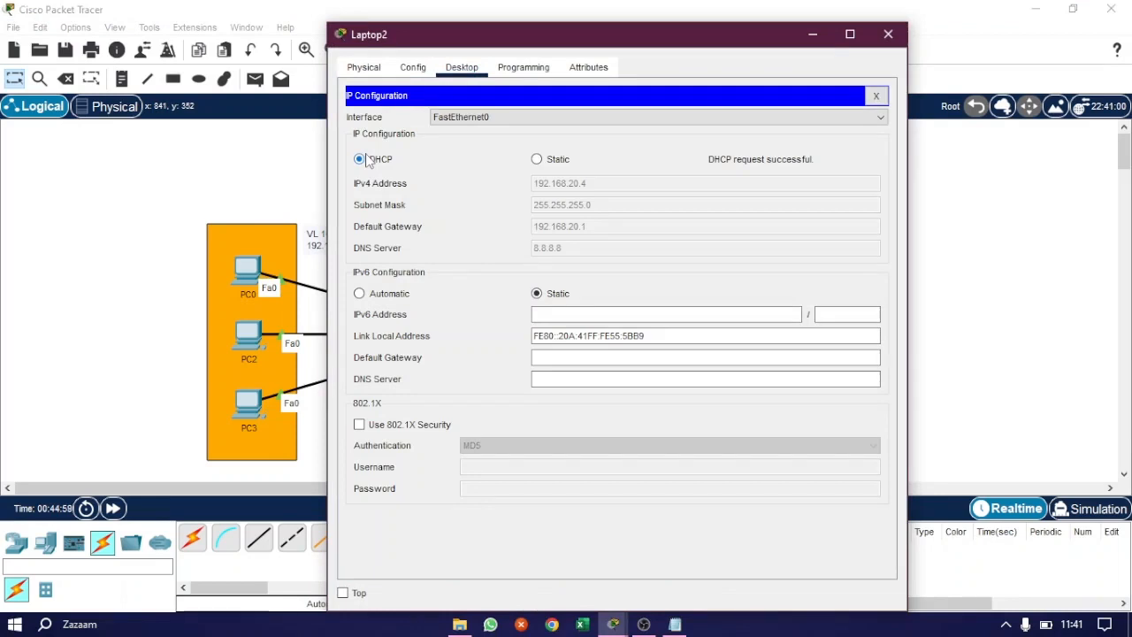
pyautogui.click(893, 37)
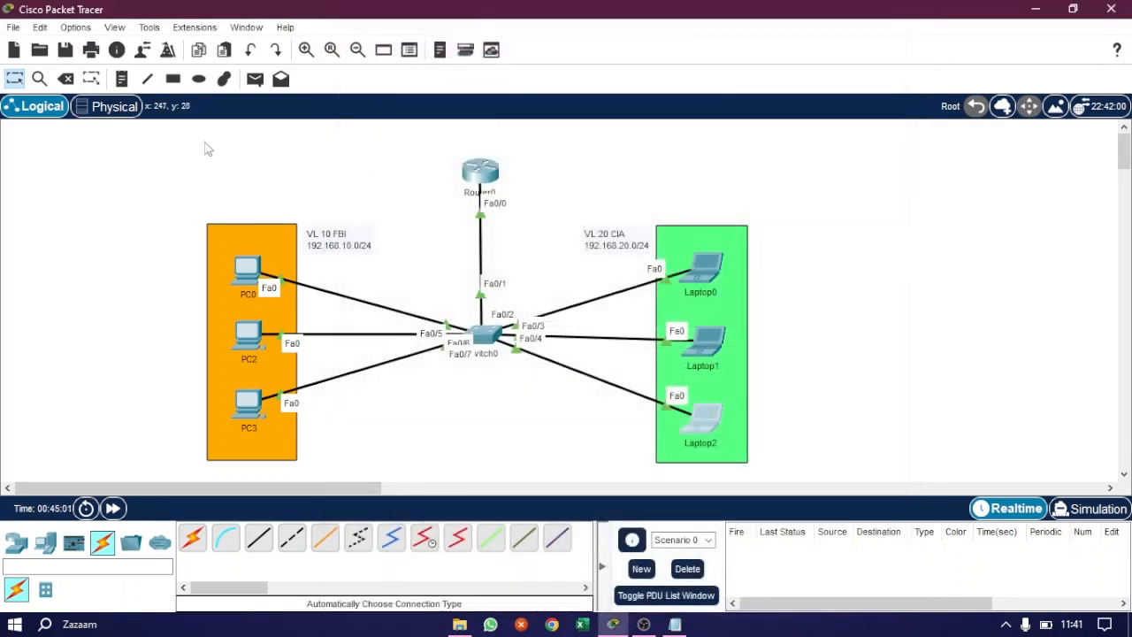
pyautogui.moveTo(167, 138); pyautogui.dragTo(892, 512)
pyautogui.click(934, 284)
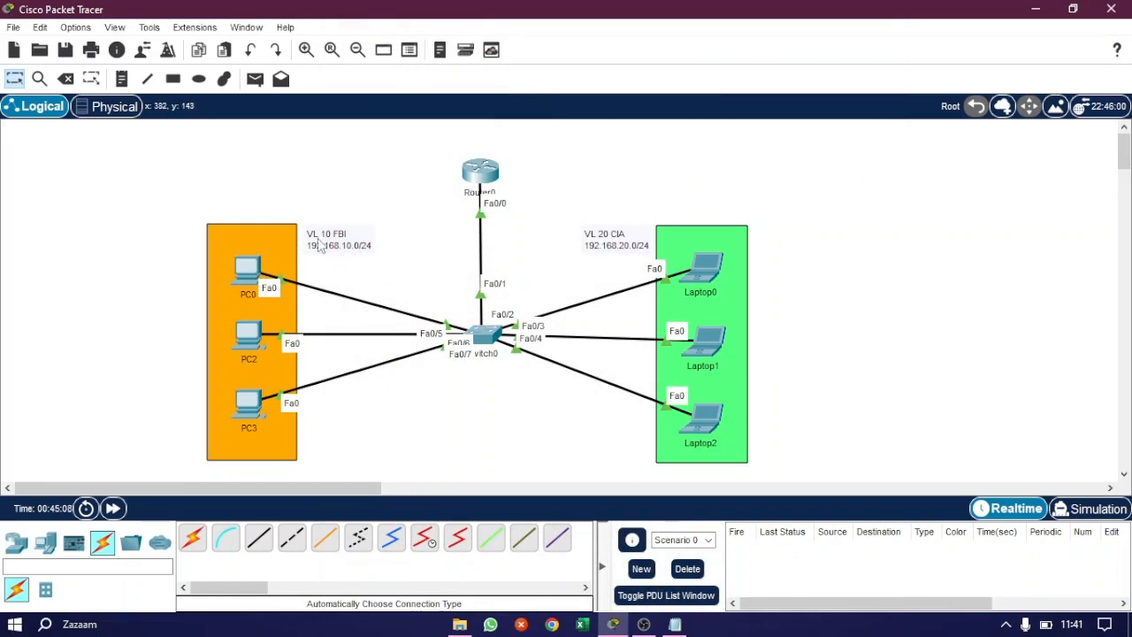
# - Test connectivity within VLAN 10 by sending a simple PDU from PC0 to PC2
pyautogui.press('p')
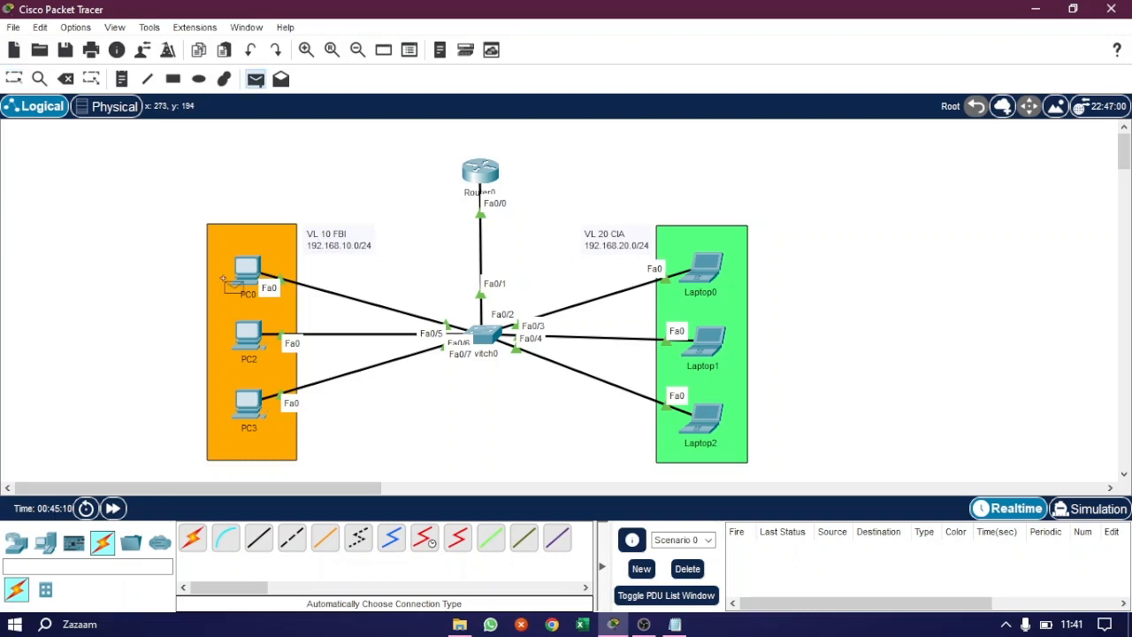
pyautogui.click(248, 270)
pyautogui.click(254, 341)
# - Test inter-VLAN routing by sending a simple PDU from PC0 to Laptop0 and firing it again
pyautogui.press('p')
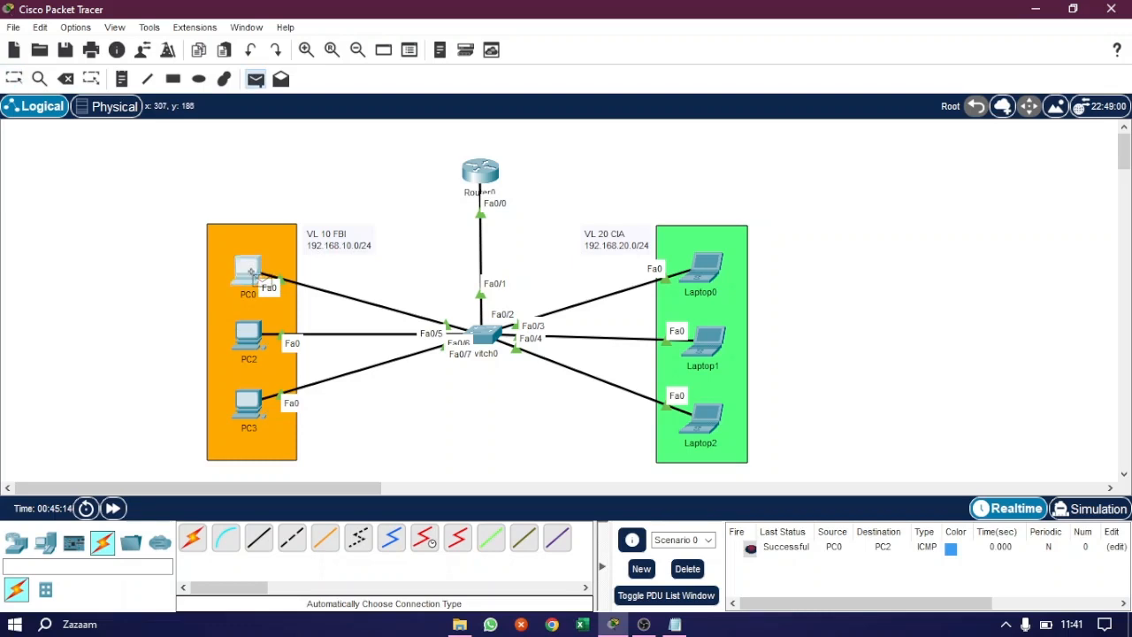
pyautogui.click(249, 271)
pyautogui.click(707, 265)
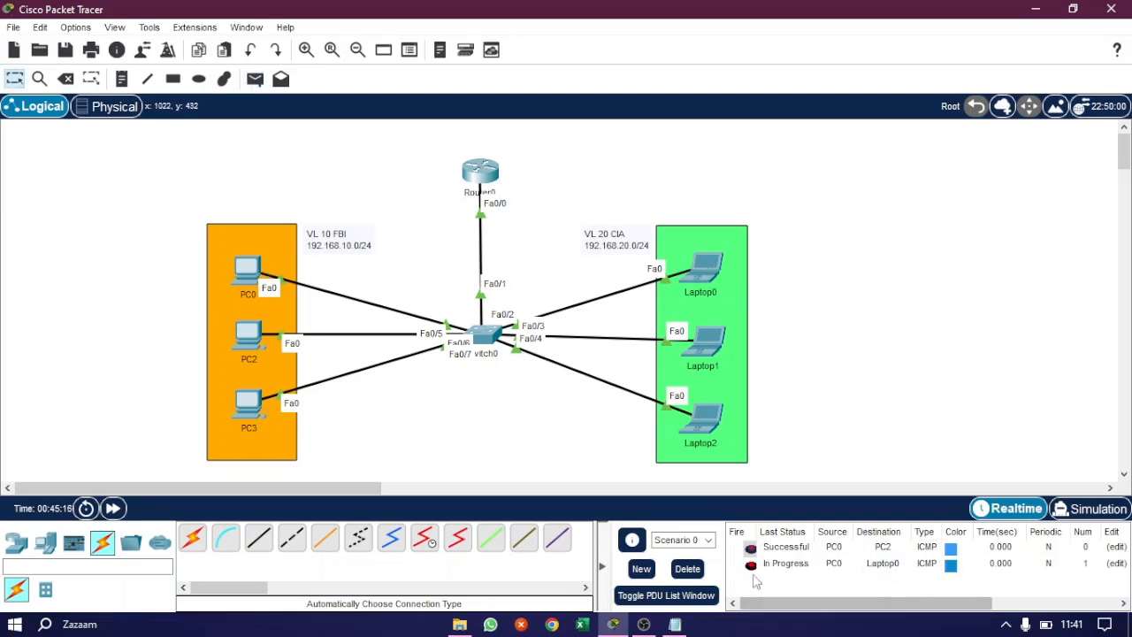
pyautogui.click(751, 565)
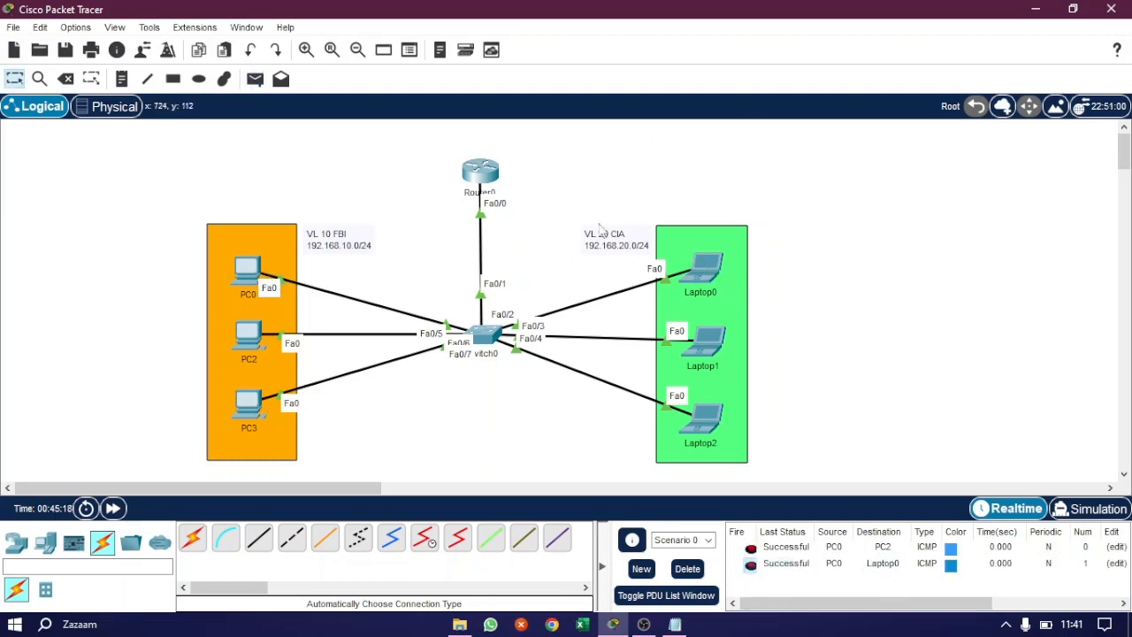
# - Test inter-VLAN routing by sending a simple PDU from PC2 to Laptop1 and firing it again
pyautogui.press('p')
pyautogui.click(255, 341)
pyautogui.click(712, 347)
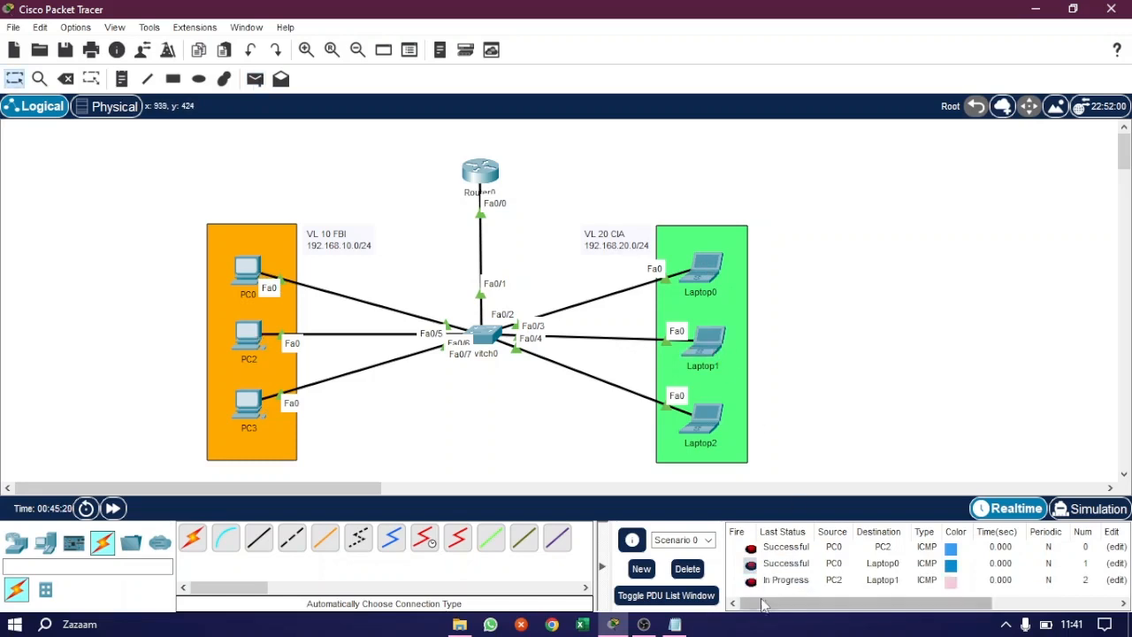
pyautogui.click(751, 581)
# - Send a simple PDU from PC3 to Laptop2, fire it again, and delete Scenario 0's list of test PDUs
pyautogui.press('p')
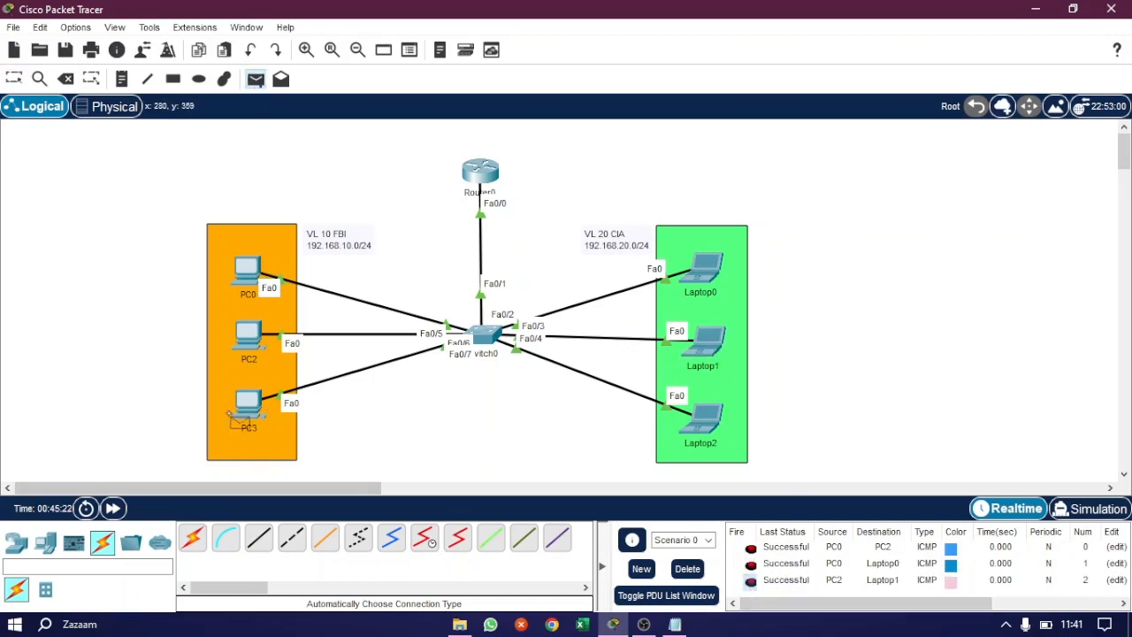
pyautogui.click(250, 405)
pyautogui.click(717, 424)
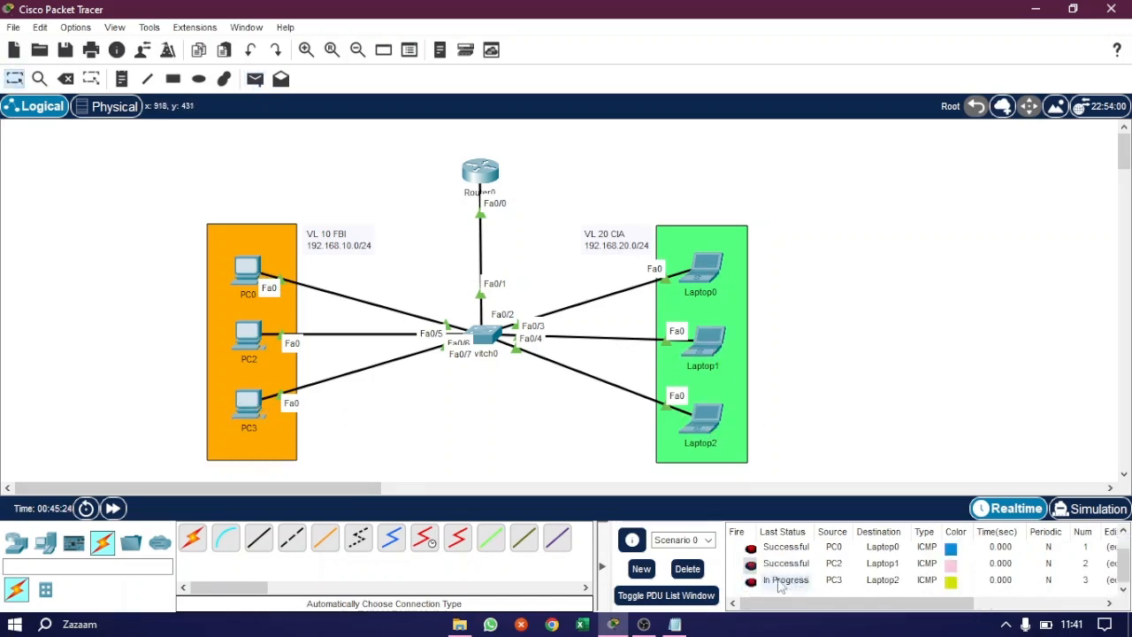
pyautogui.click(751, 581)
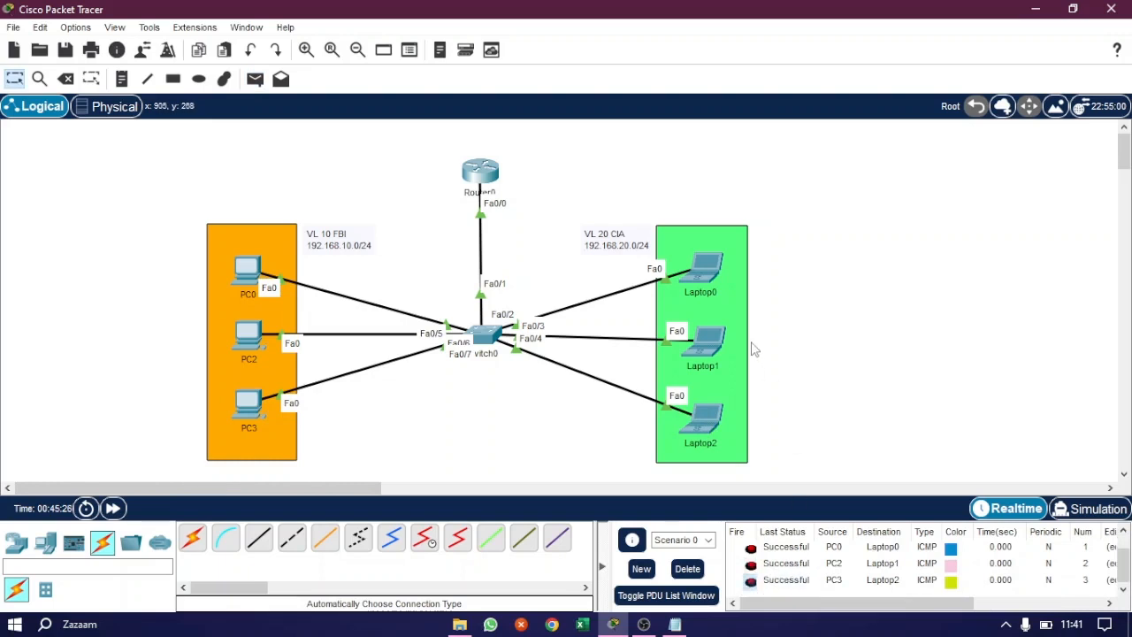
pyautogui.click(688, 571)
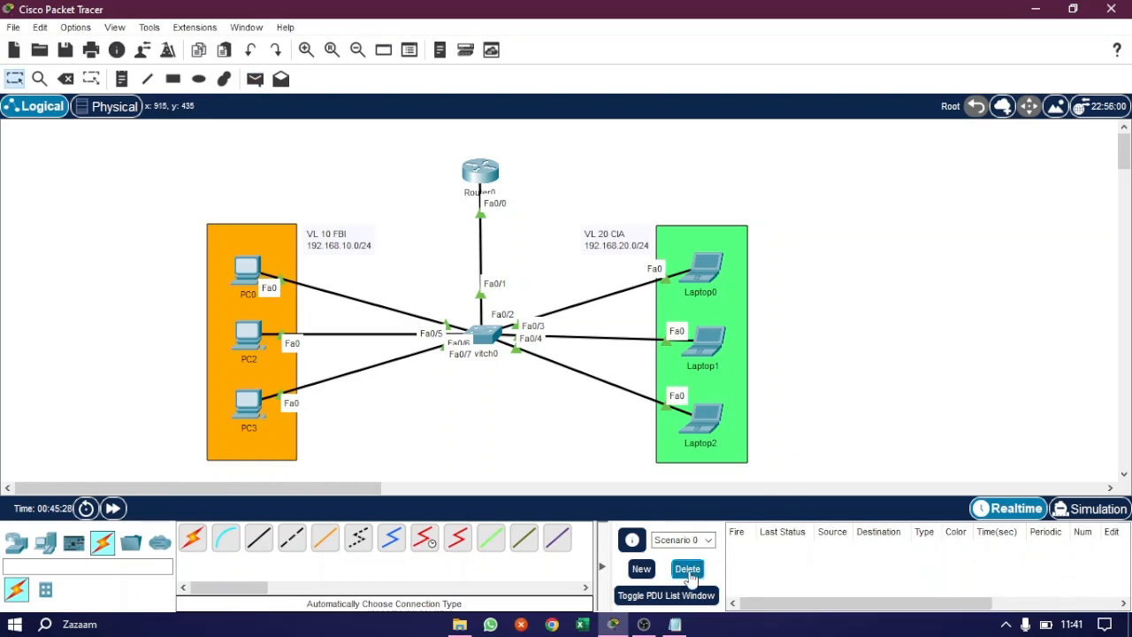